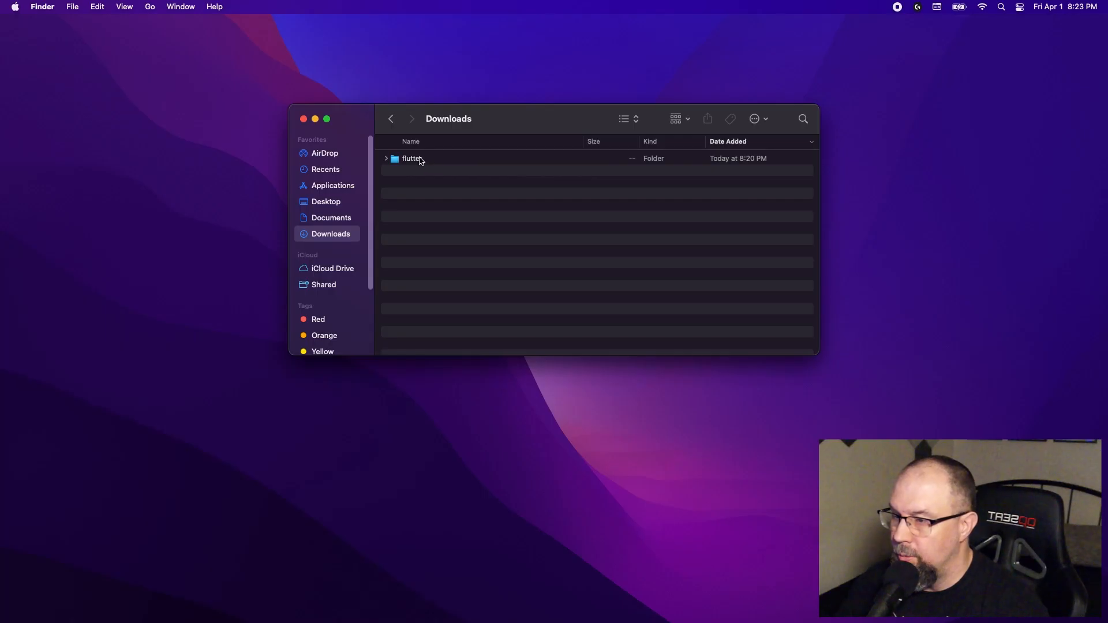
- Copy the flutter folder in Downloads and display the path bar in the Finder window
{"action": "right_click", "coordinate": [276, 64]}
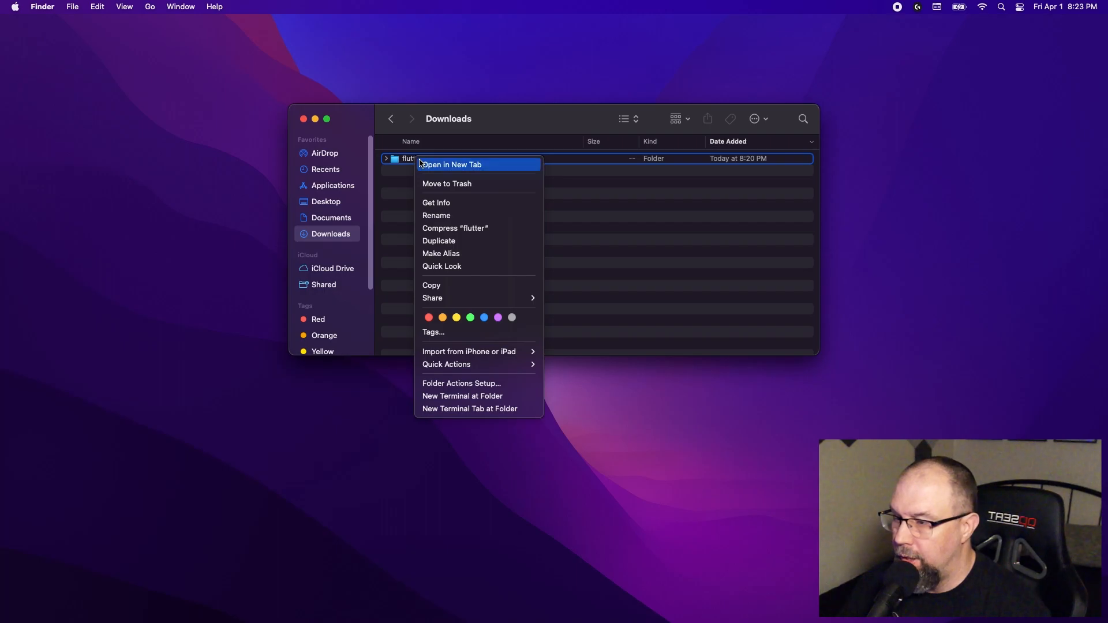
{"action": "left_click", "coordinate": [452, 286]}
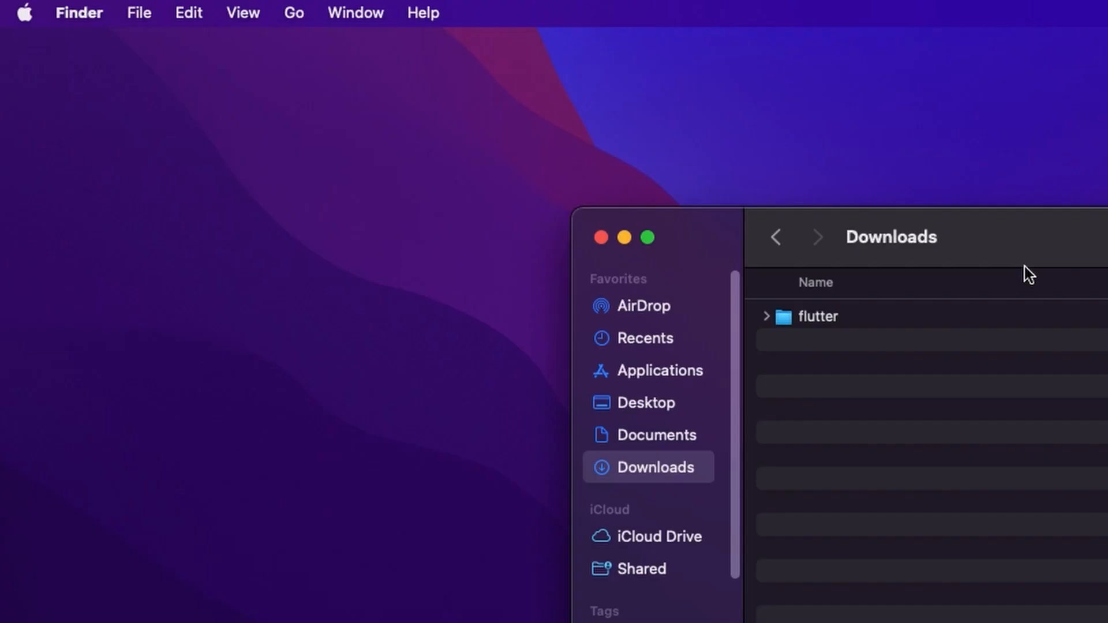
{"action": "left_click", "coordinate": [253, 19]}
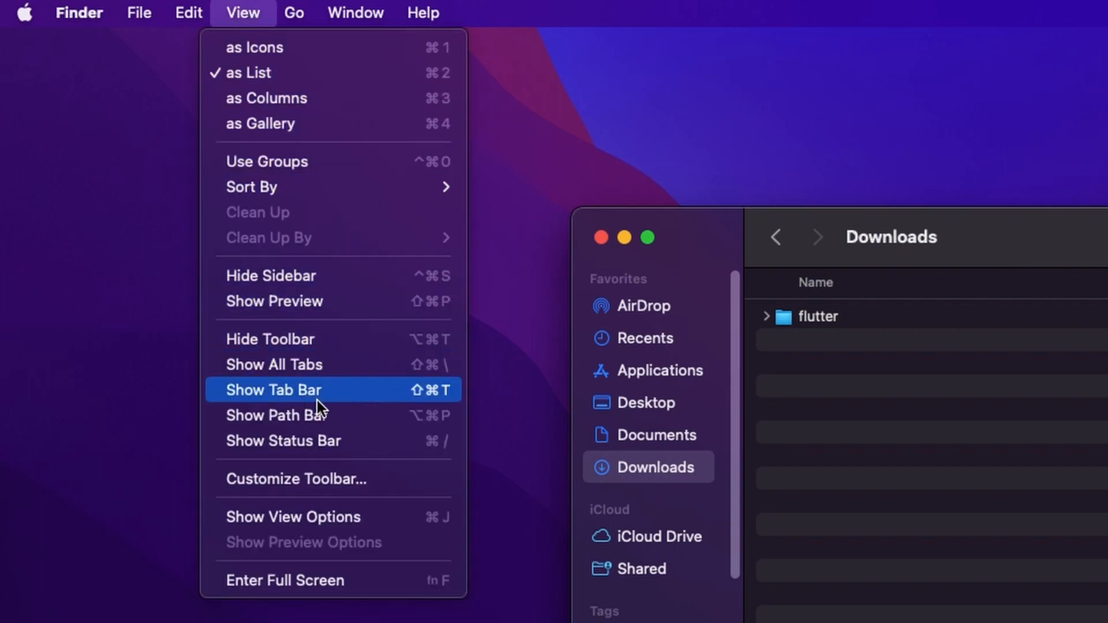
{"action": "left_click", "coordinate": [369, 415]}
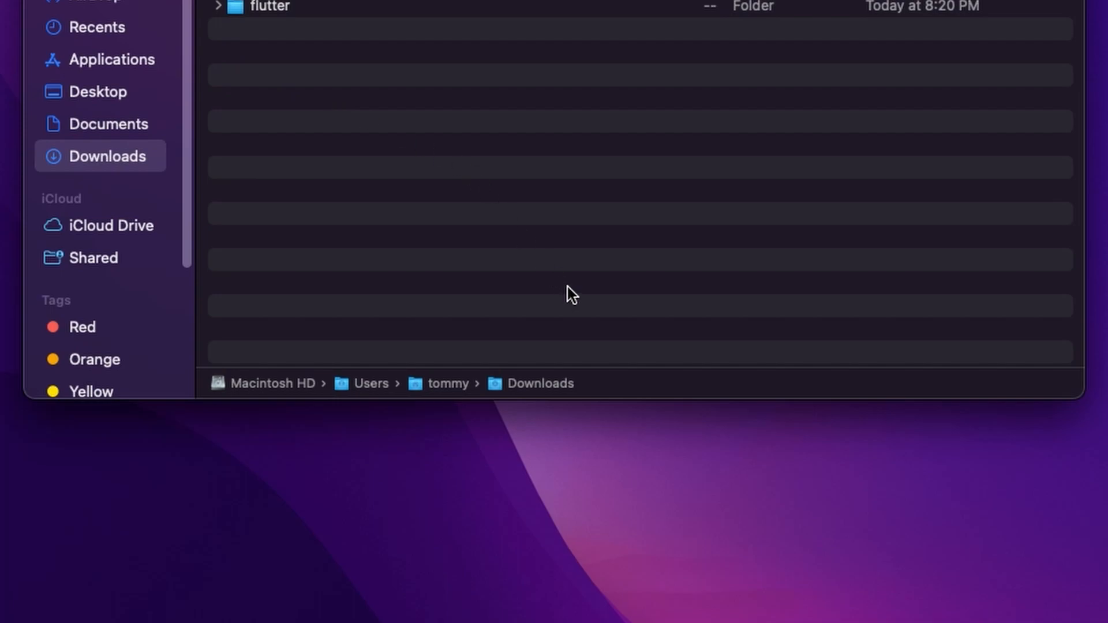
- Move the copied flutter folder out of Downloads into the user's home folder
{"action": "double_click", "coordinate": [438, 385]}
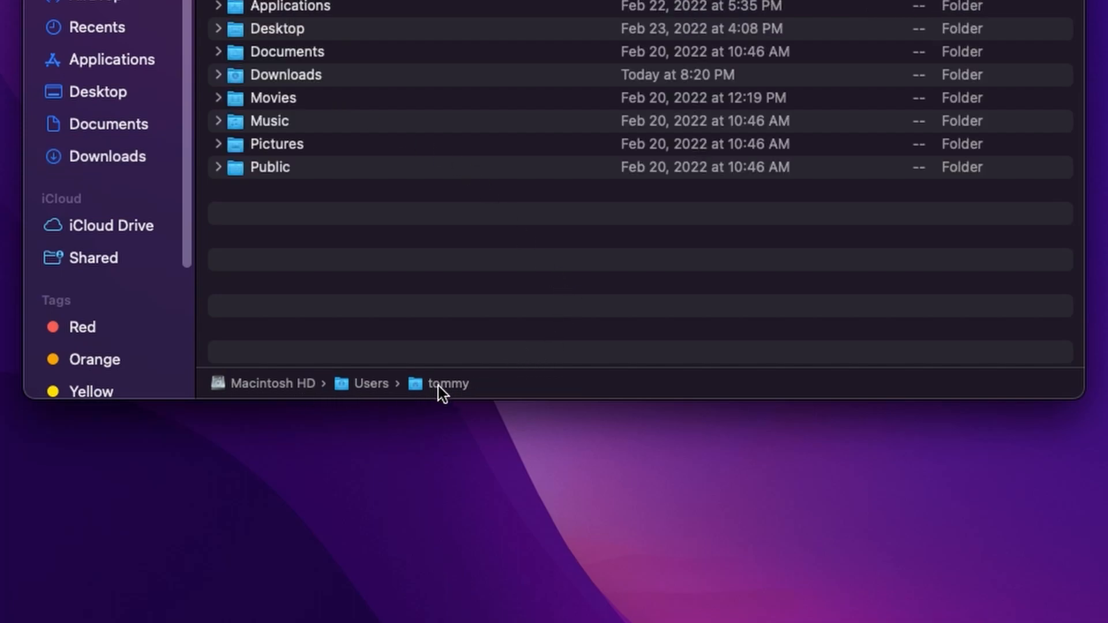
{"action": "right_click", "coordinate": [292, 216]}
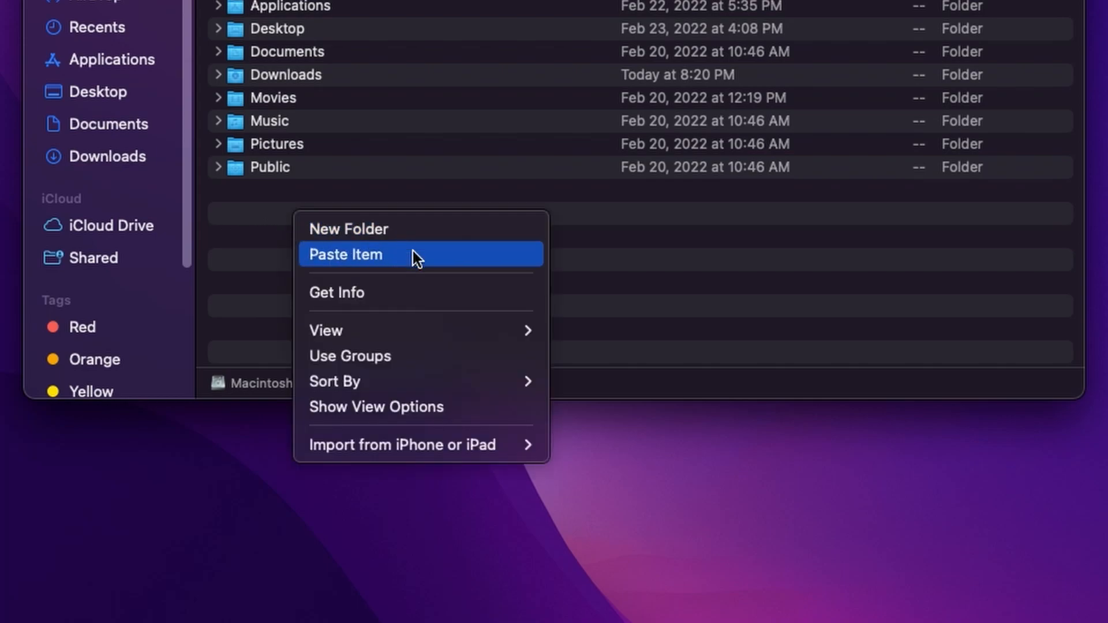
{"action": "key", "text": "alt"}
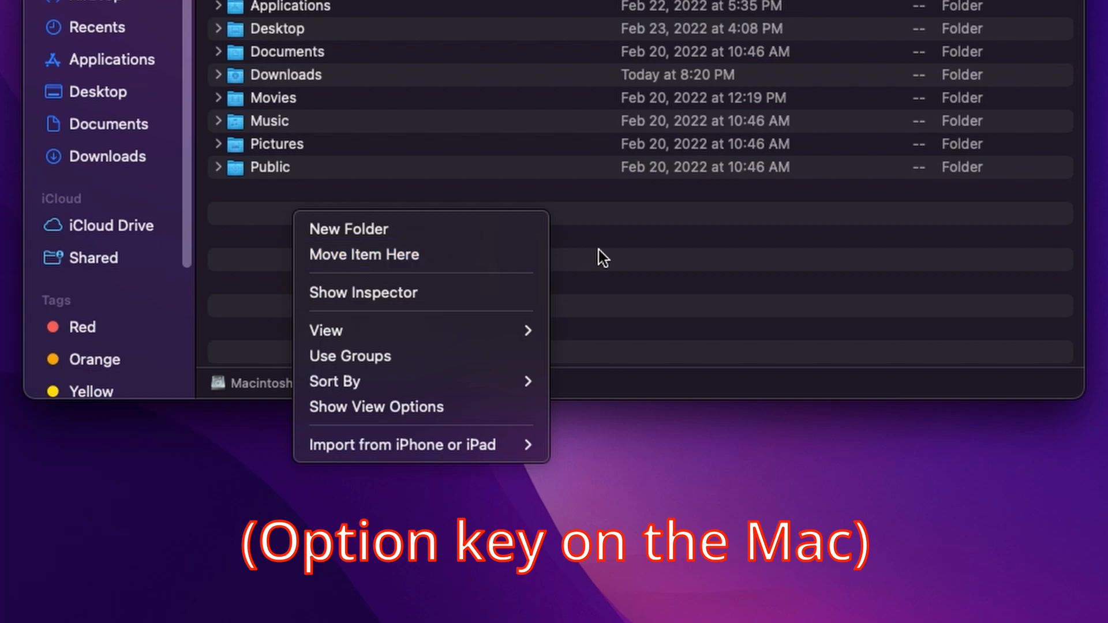
{"action": "left_click", "coordinate": [459, 255]}
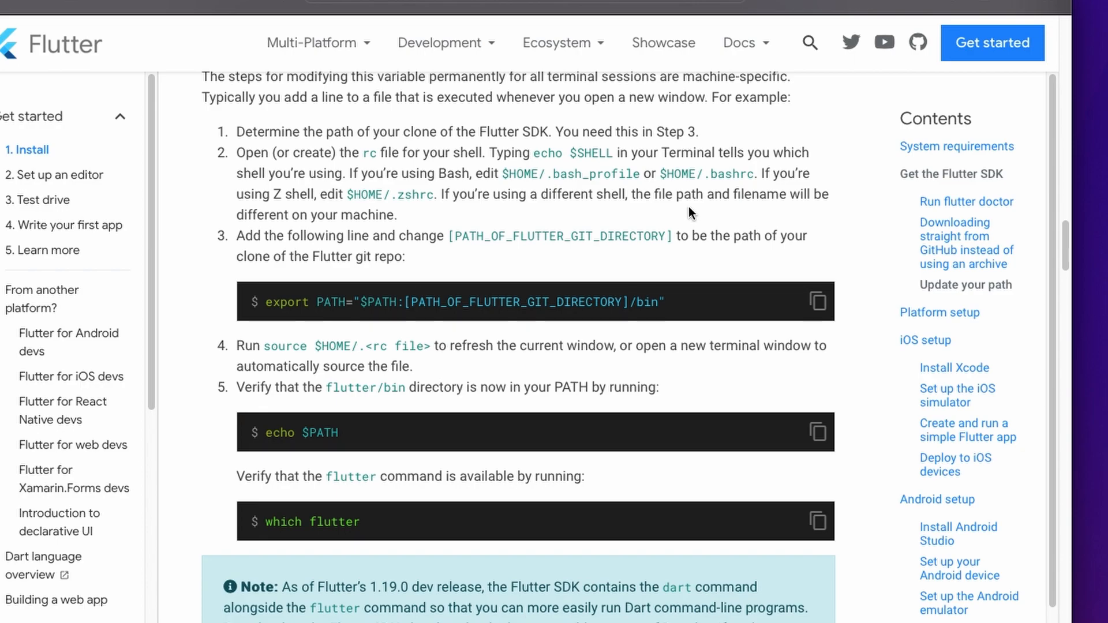
- Open Terminal and list all home folder contents, including hidden files, with ls -alh
{"action": "key", "text": "super+space"}
{"action": "type", "text": "terminal"}
{"action": "key", "text": "Return"}
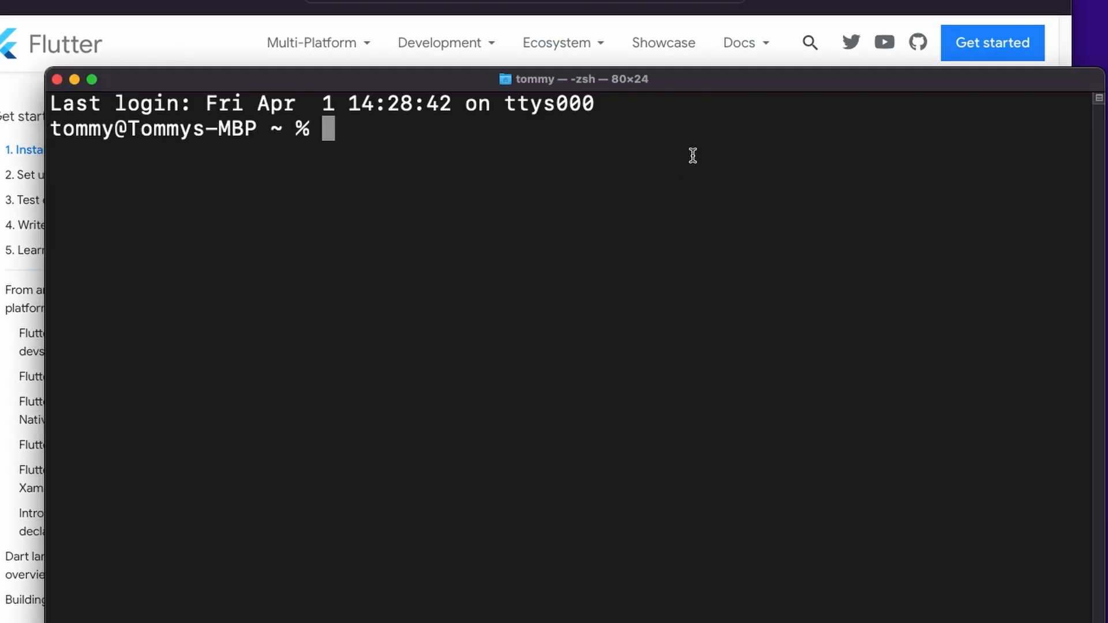
{"action": "type", "text": "ls -alh"}
{"action": "key", "text": "Return"}
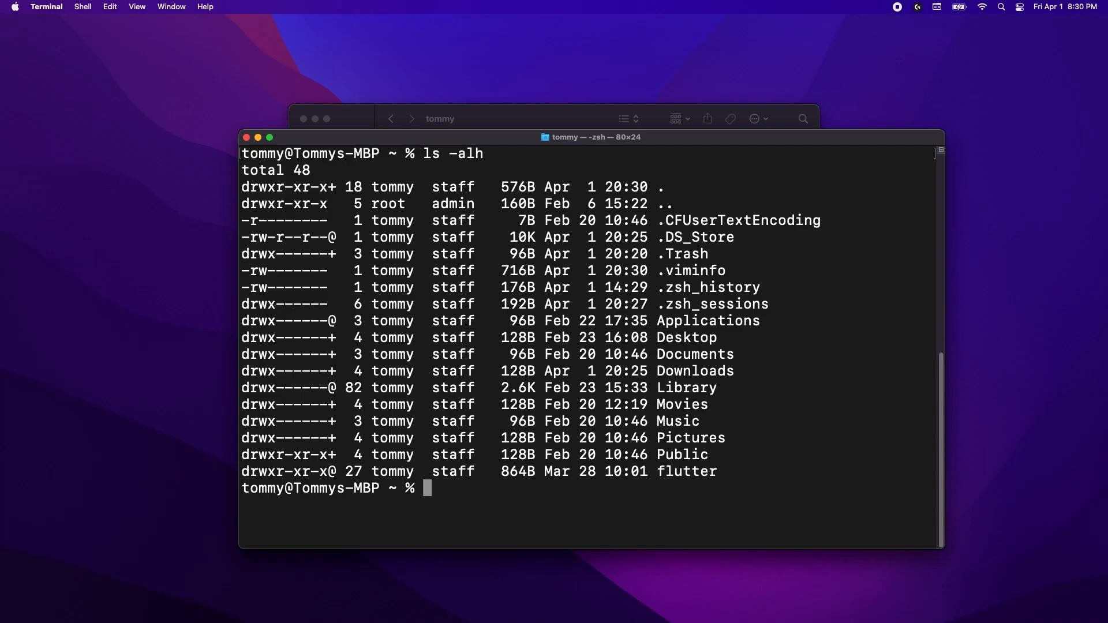
- Create .zshrc in nano and paste the copied export PATH="$PATH:[PATH_OF_FLUTTER_GIT_DIRECTORY]/bin" line into it
{"action": "type", "text": "nano "}
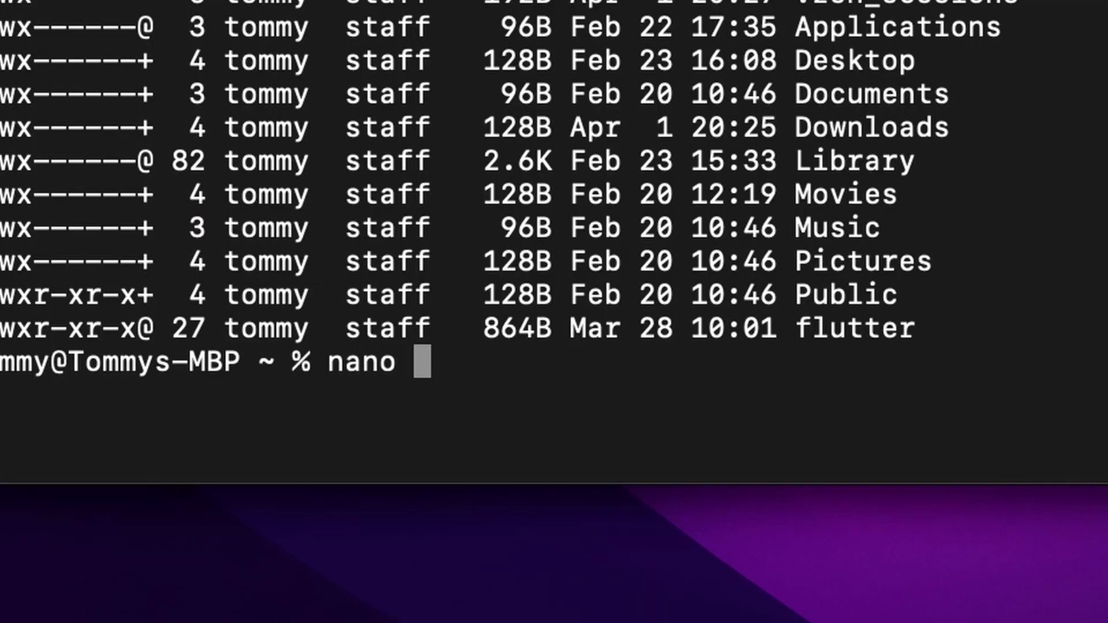
{"action": "type", "text": ".zshrc"}
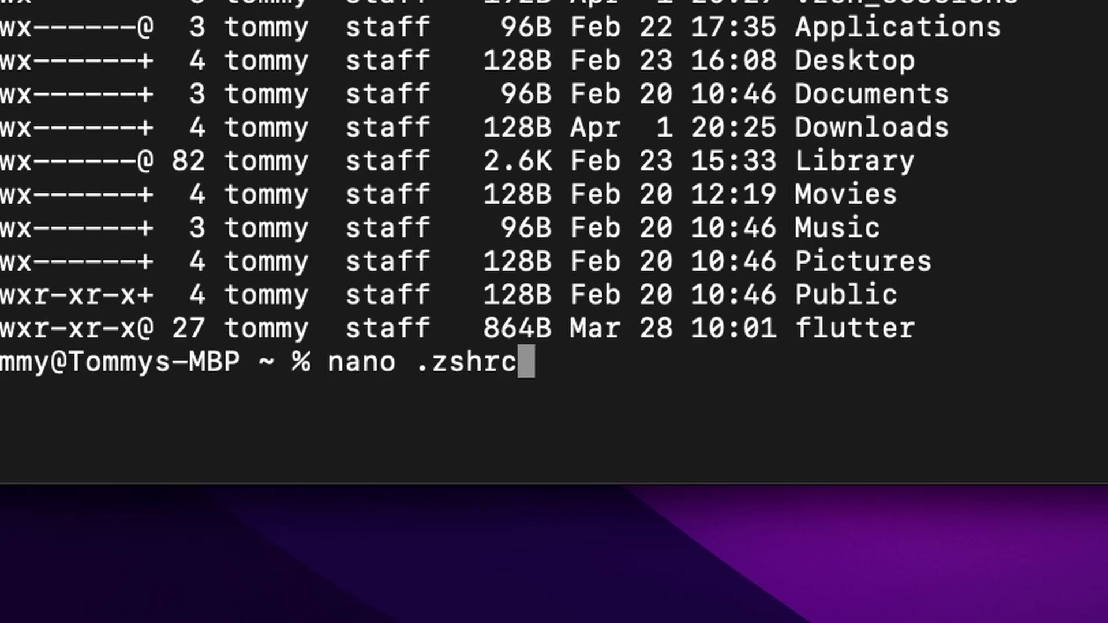
{"action": "key", "text": "Return"}
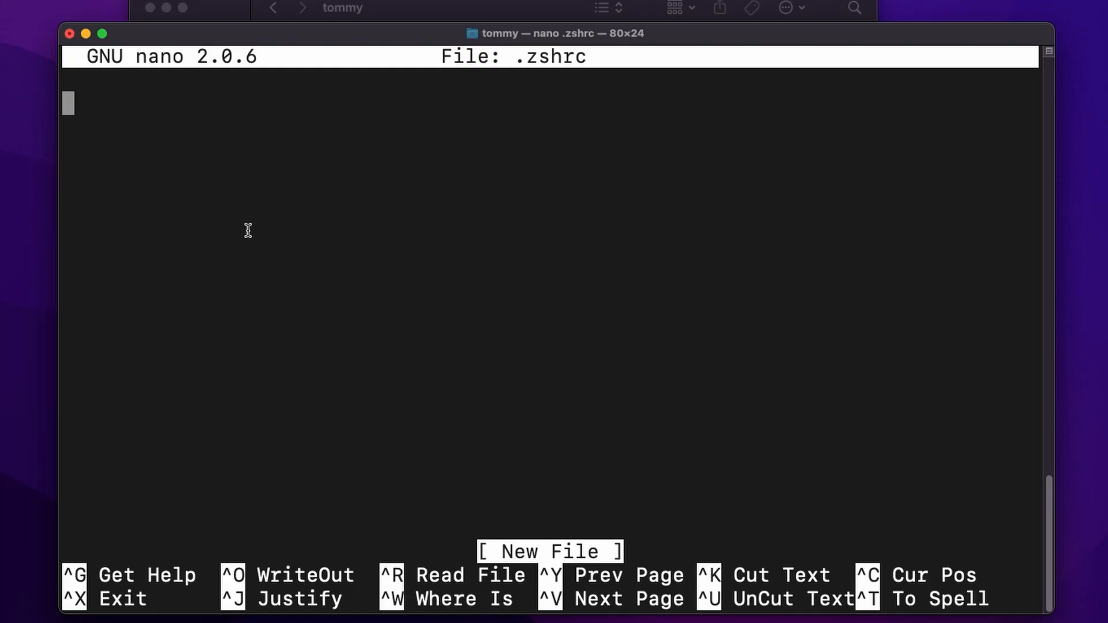
{"action": "right_click", "coordinate": [476, 281]}
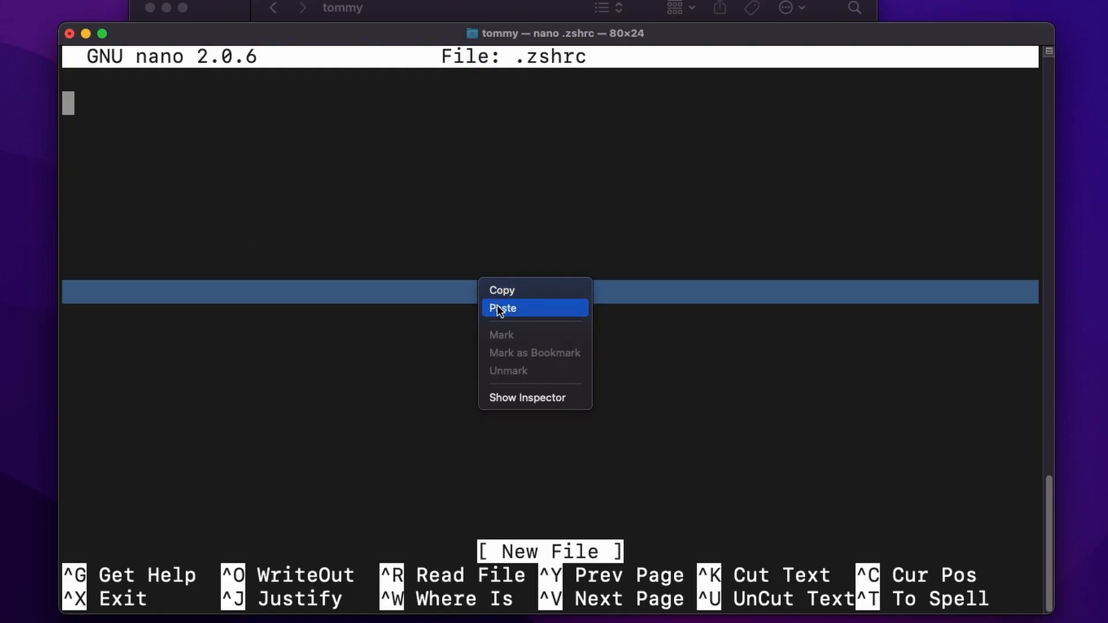
{"action": "left_click", "coordinate": [531, 309]}
- Replace the [PATH_OF_FLUTTER_GIT_DIRECTORY] placeholder with the absolute path of the flutter folder in the user's home directory, keeping /bin
{"action": "key", "text": "Left"}
{"action": "key", "text": "Left"}
{"action": "key", "text": "Left"}
{"action": "key", "text": "Left"}
{"action": "key", "text": "Left"}
{"action": "key", "text": "Left"}
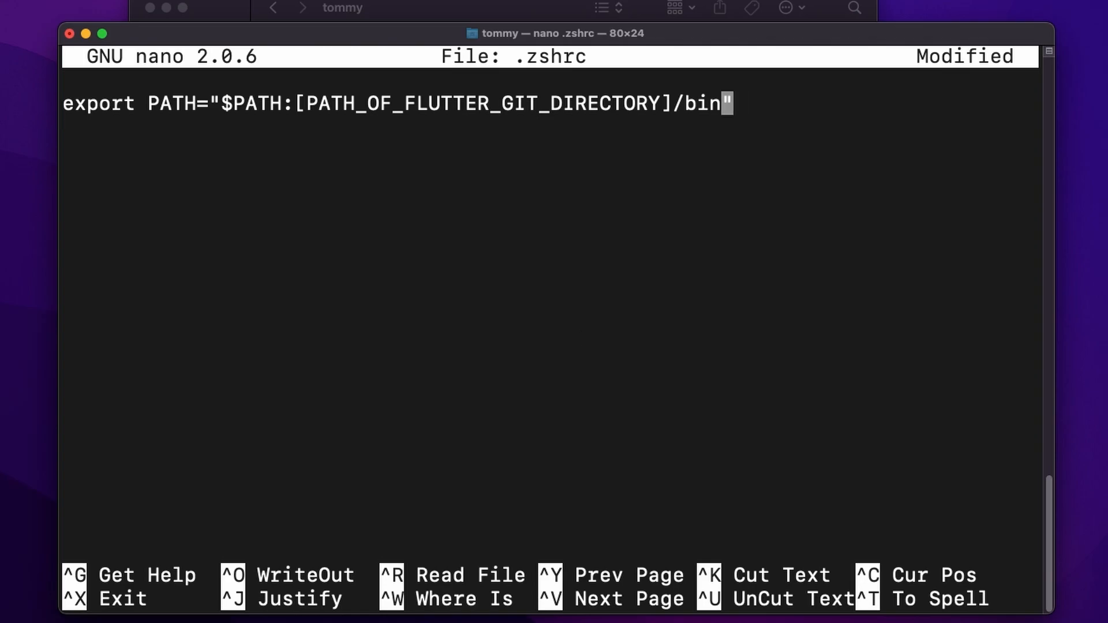
{"action": "key", "text": "BackSpace"}
{"action": "key", "text": "BackSpace"}
{"action": "key", "text": "BackSpace"}
{"action": "key", "text": "BackSpace"}
{"action": "key", "text": "BackSpace"}
{"action": "key", "text": "BackSpace"}
{"action": "key", "text": "BackSpace"}
{"action": "key", "text": "BackSpace"}
{"action": "key", "text": "BackSpace"}
{"action": "key", "text": "BackSpace"}
{"action": "key", "text": "BackSpace"}
{"action": "key", "text": "BackSpace"}
{"action": "key", "text": "BackSpace"}
{"action": "key", "text": "BackSpace"}
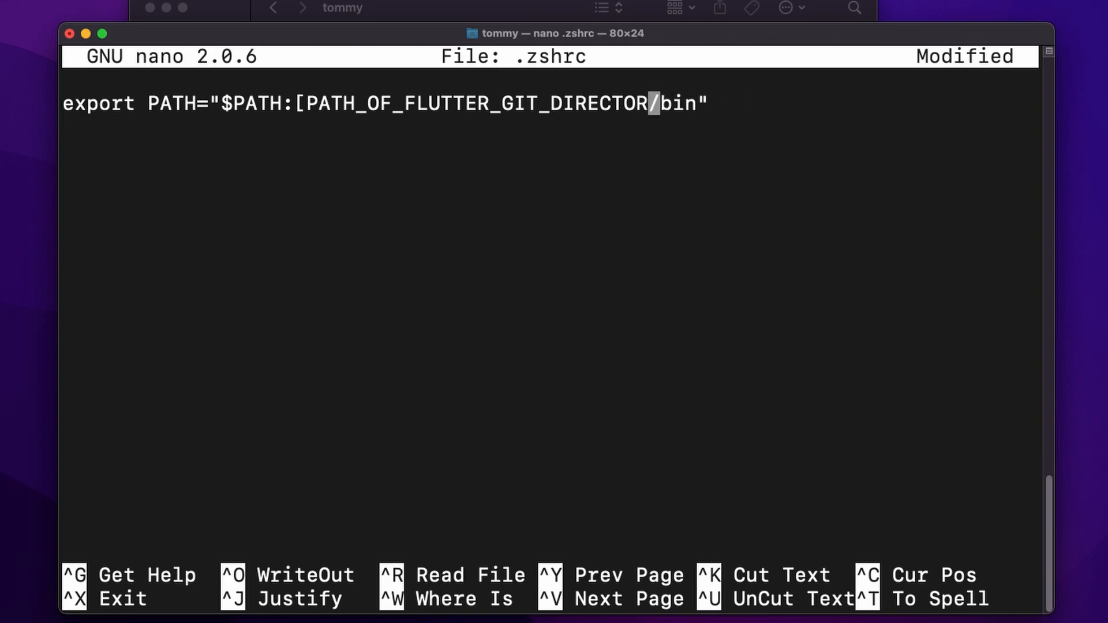
{"action": "key", "text": "BackSpace"}
{"action": "key", "text": "BackSpace"}
{"action": "key", "text": "BackSpace"}
{"action": "key", "text": "BackSpace"}
{"action": "key", "text": "BackSpace"}
{"action": "key", "text": "BackSpace"}
{"action": "key", "text": "BackSpace"}
{"action": "key", "text": "BackSpace"}
{"action": "key", "text": "BackSpace"}
{"action": "key", "text": "BackSpace"}
{"action": "key", "text": "BackSpace"}
{"action": "key", "text": "BackSpace"}
{"action": "key", "text": "BackSpace"}
{"action": "key", "text": "BackSpace"}
{"action": "key", "text": "BackSpace"}
{"action": "key", "text": "BackSpace"}
{"action": "key", "text": "BackSpace"}
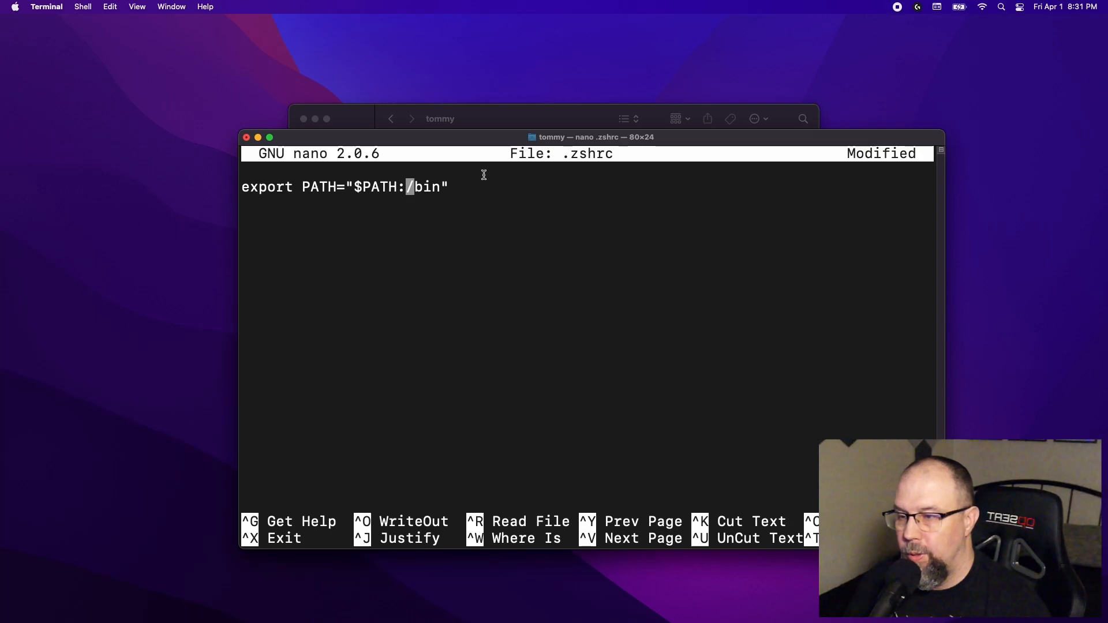
{"action": "type", "text": "[P"}
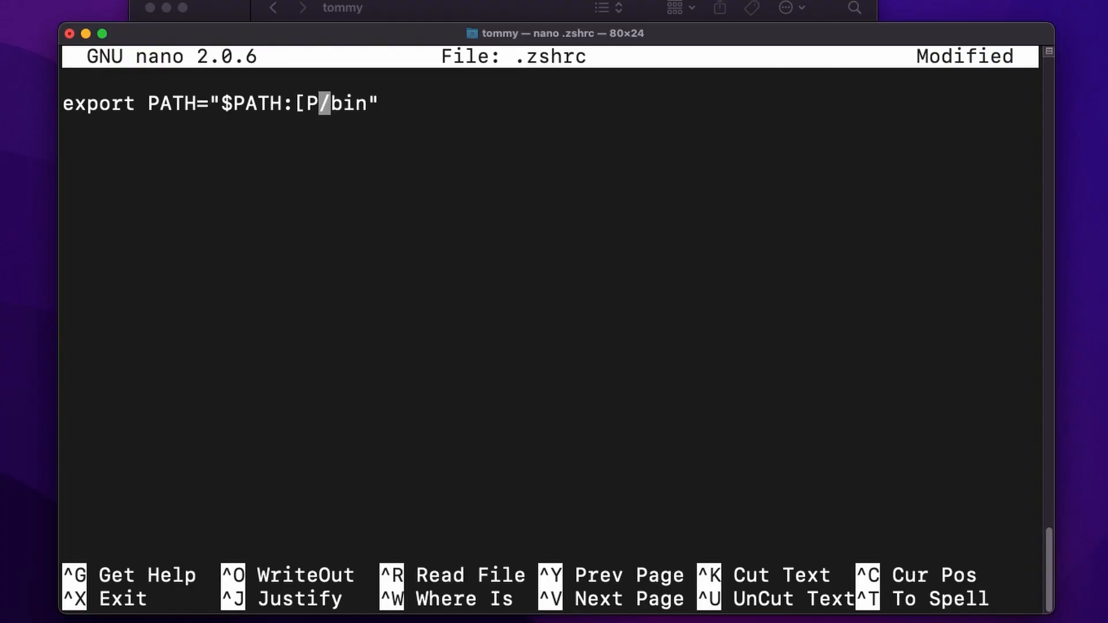
{"action": "key", "text": "BackSpace"}
{"action": "key", "text": "BackSpace"}
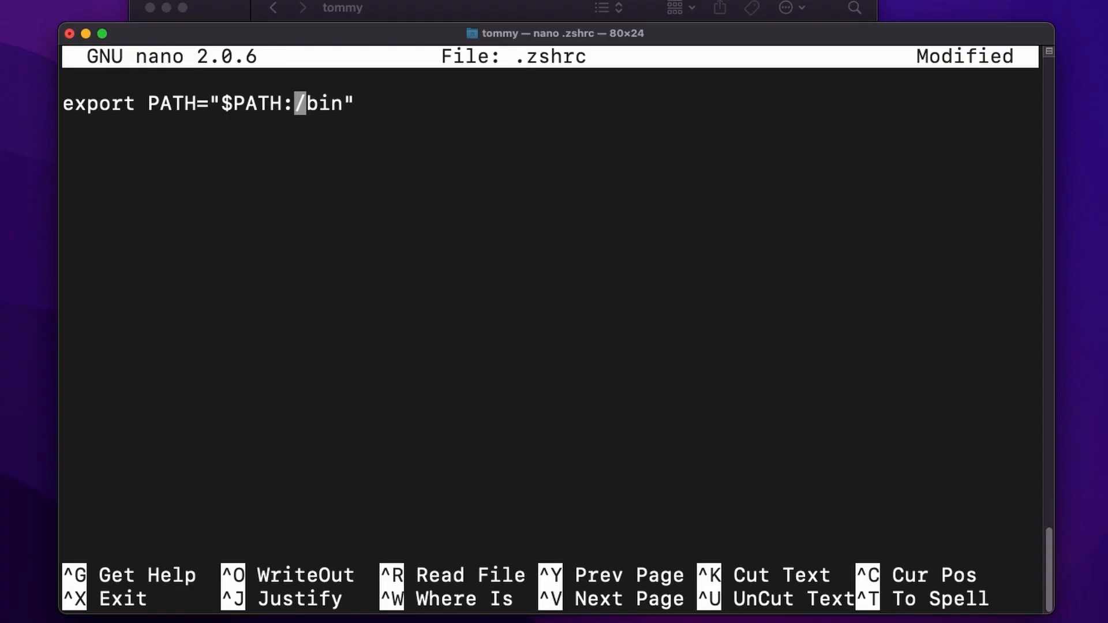
{"action": "type", "text": "/Users/tommy/flutter"}
{"action": "key", "text": "ctrl+e"}
{"action": "key", "text": "ctrl+a"}
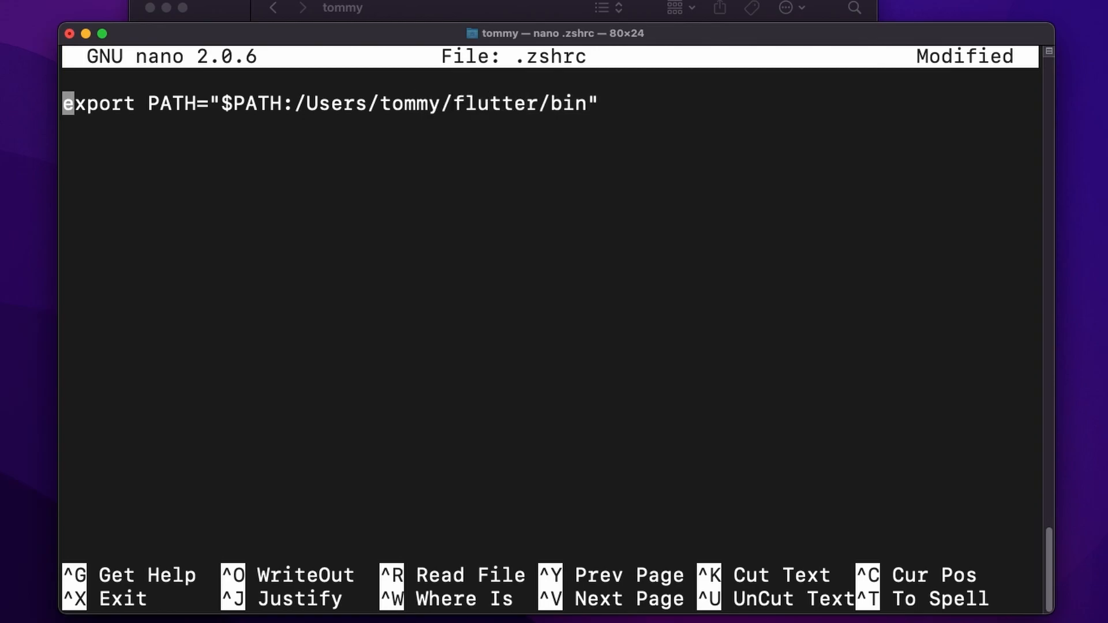
- Exit nano and save the modified buffer under the file name .zshrc
{"action": "key", "text": "ctrl+s"}
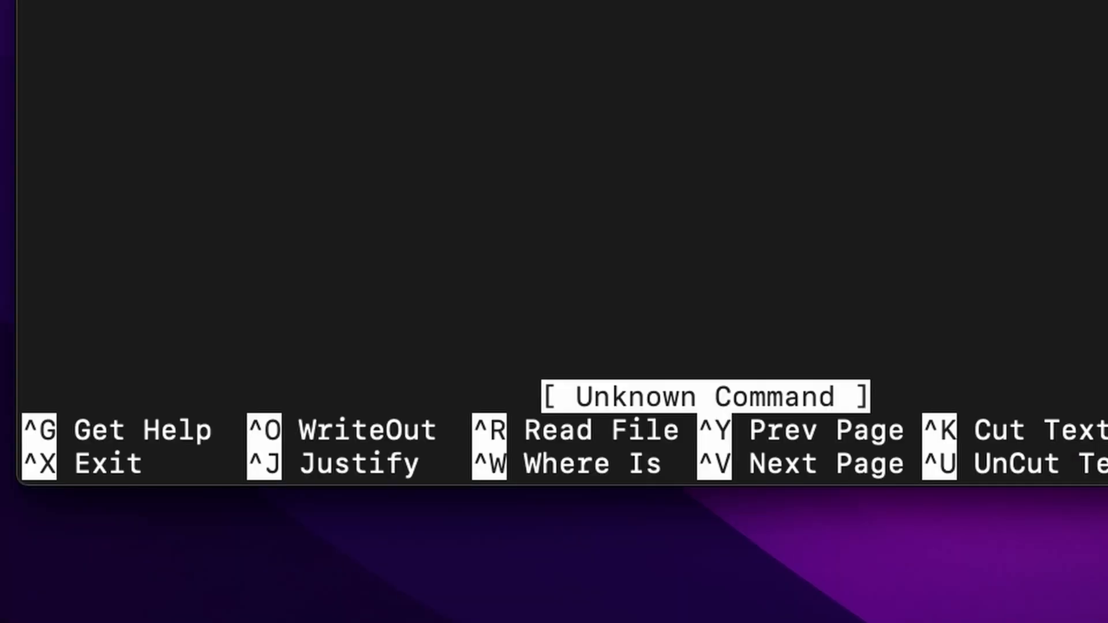
{"action": "key", "text": "ctrl+x"}
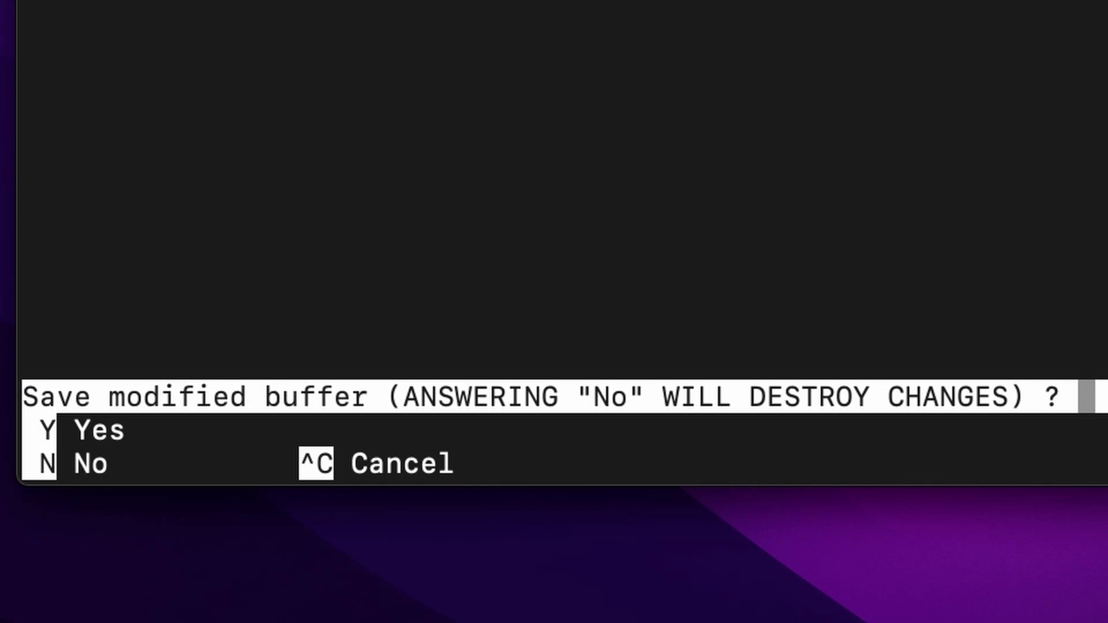
{"action": "key", "text": "y"}
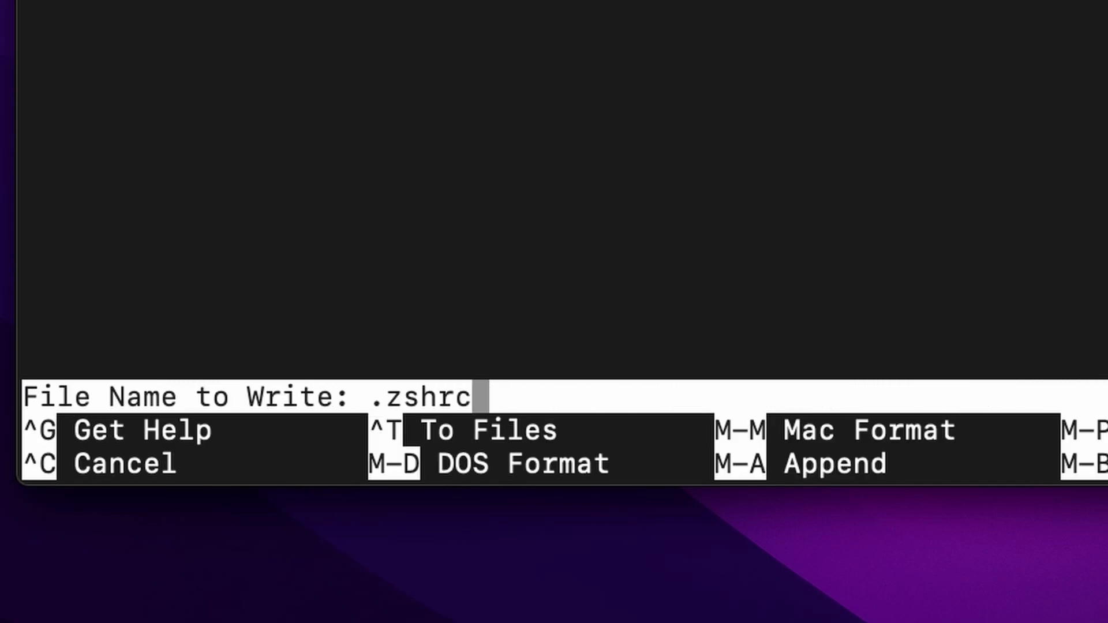
{"action": "key", "text": "Return"}
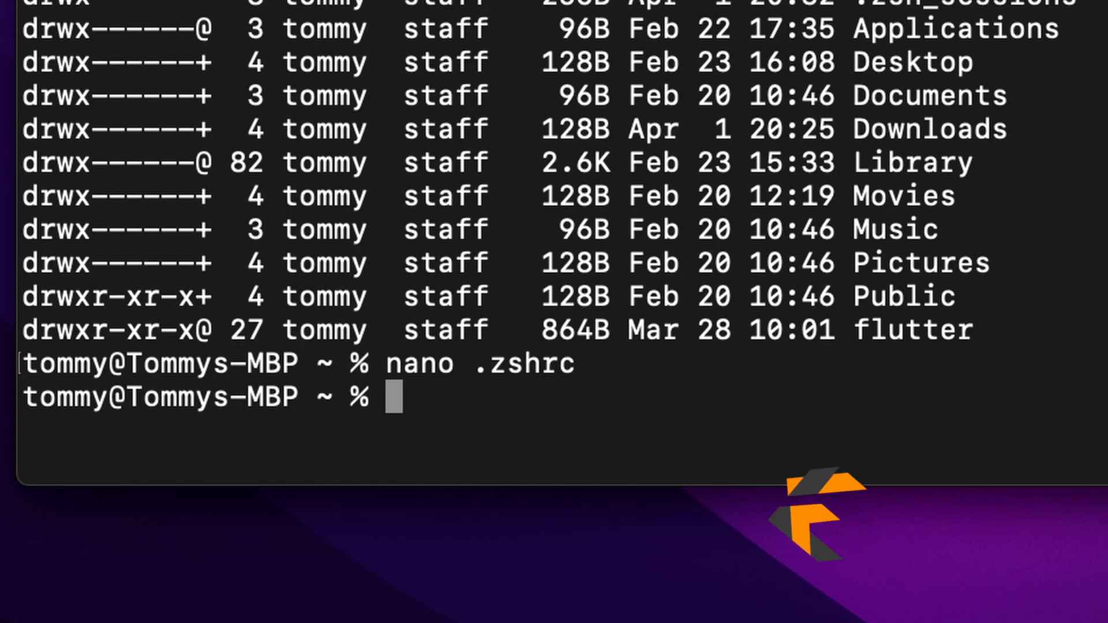
- Reload the shell configuration with source .zshrc, and restart Terminal to get a fresh session
{"action": "type", "text": "source ."}
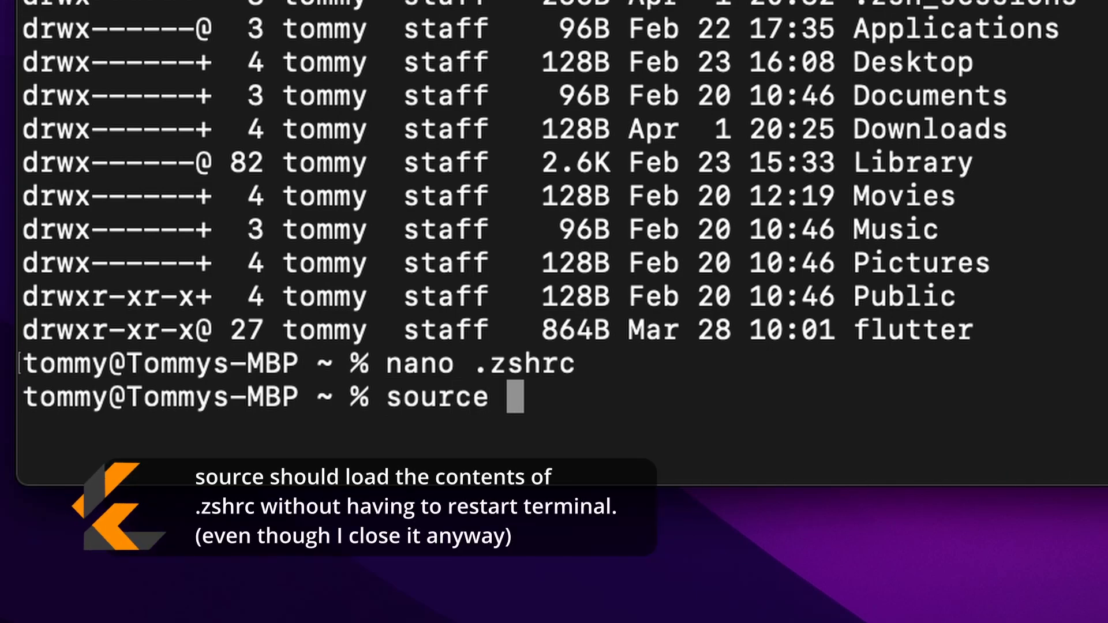
{"action": "type", "text": "zshrc"}
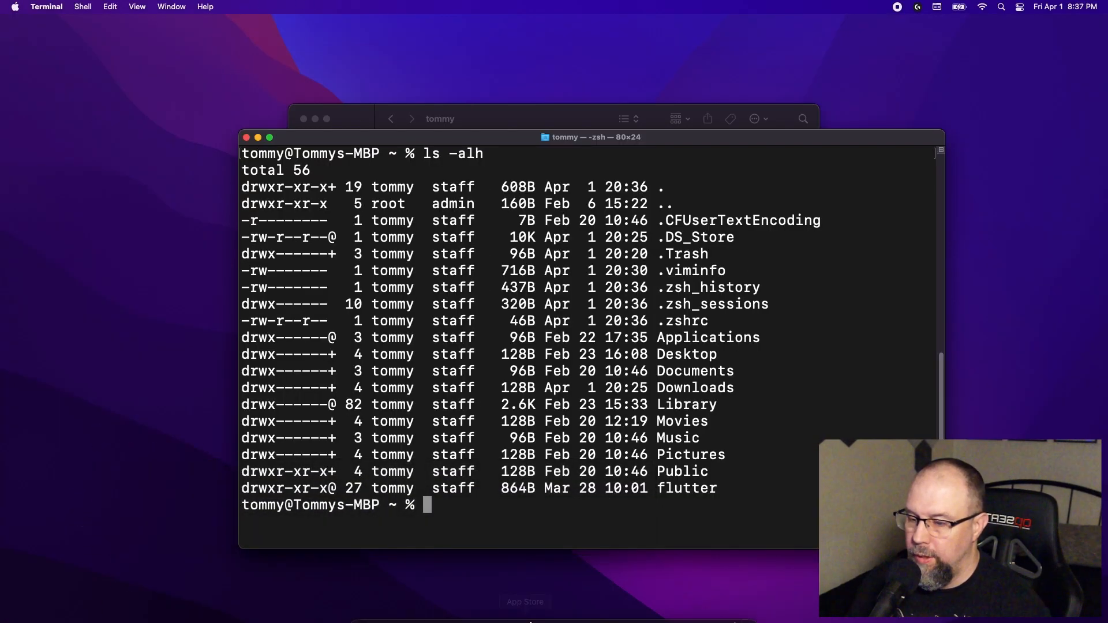
{"action": "right_click", "coordinate": [678, 602]}
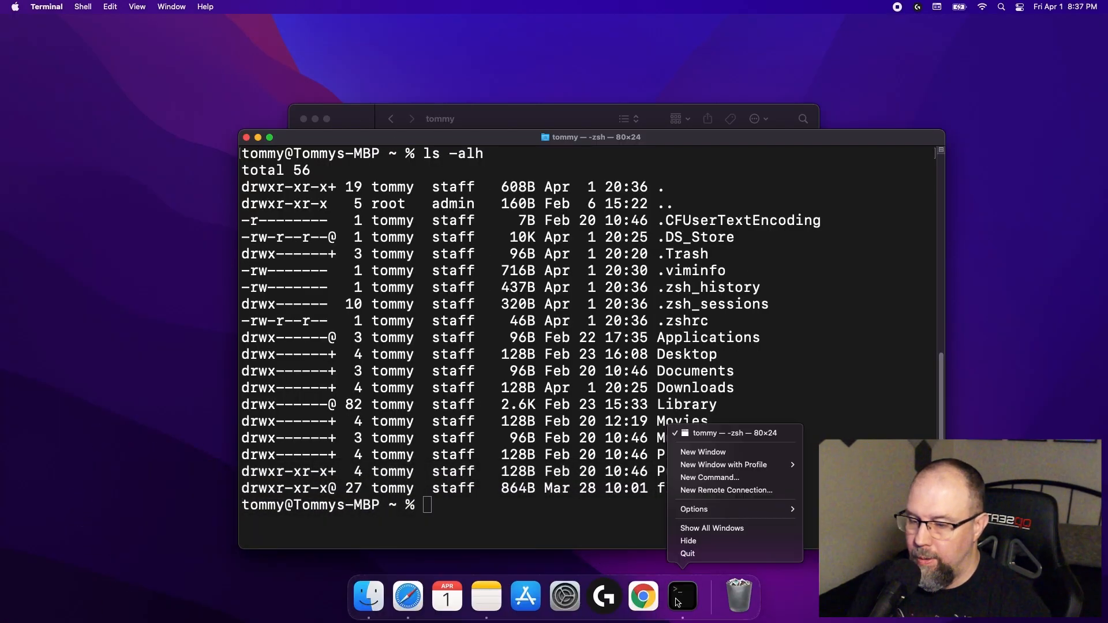
{"action": "left_click", "coordinate": [774, 554]}
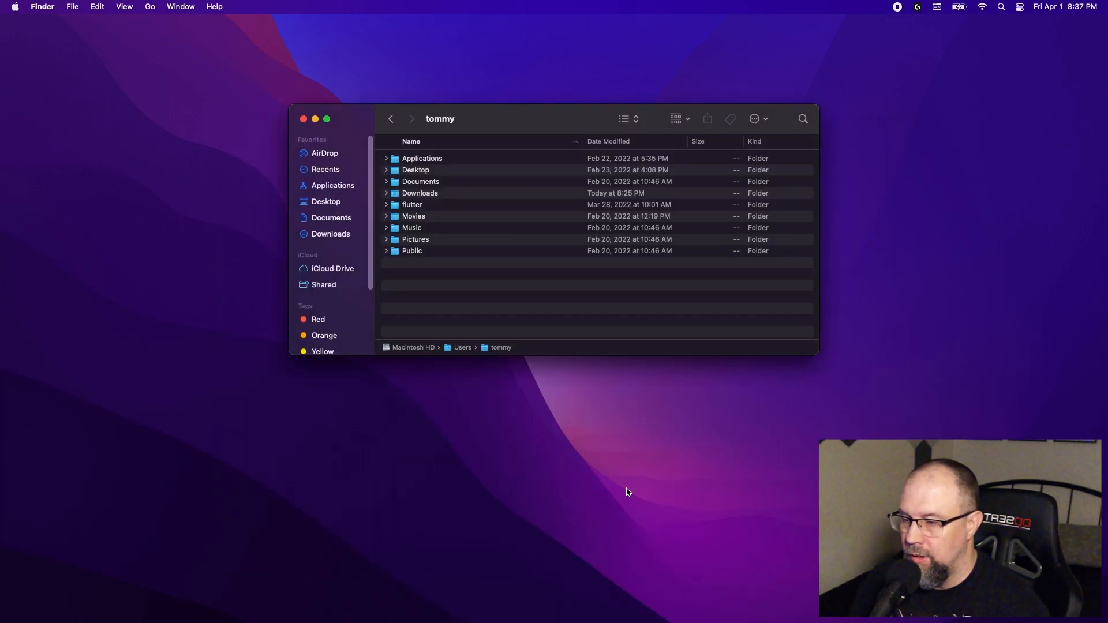
{"action": "key", "text": "super+space"}
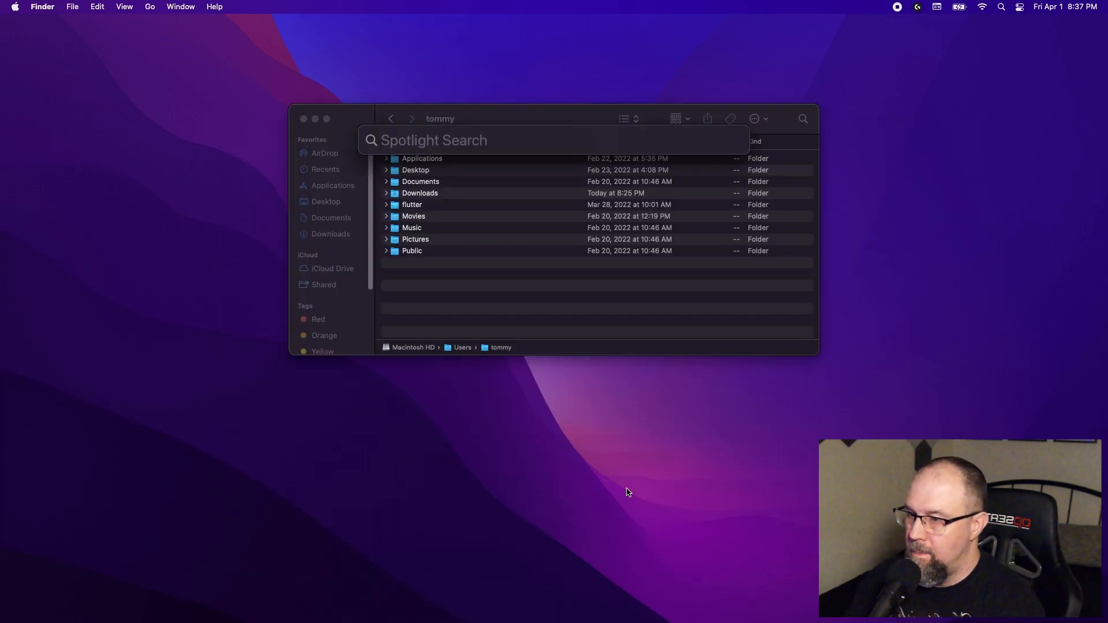
{"action": "type", "text": "terminal"}
{"action": "key", "text": "Return"}
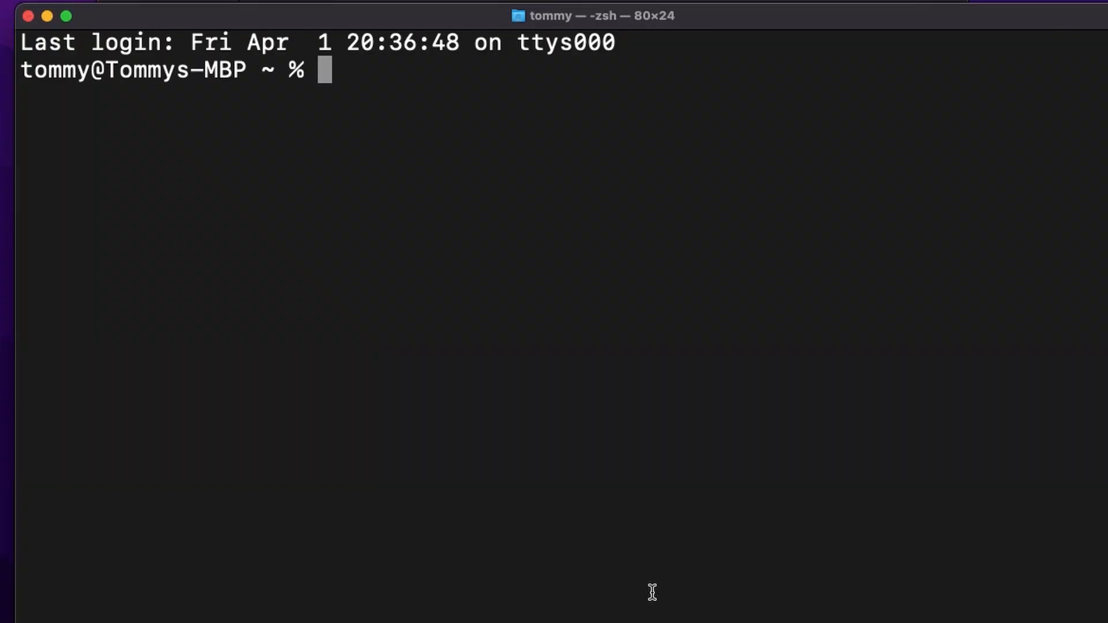
- Print the search path with echo $PATH and check it for the flutter/bin entry
{"action": "type", "text": "echo $PATH"}
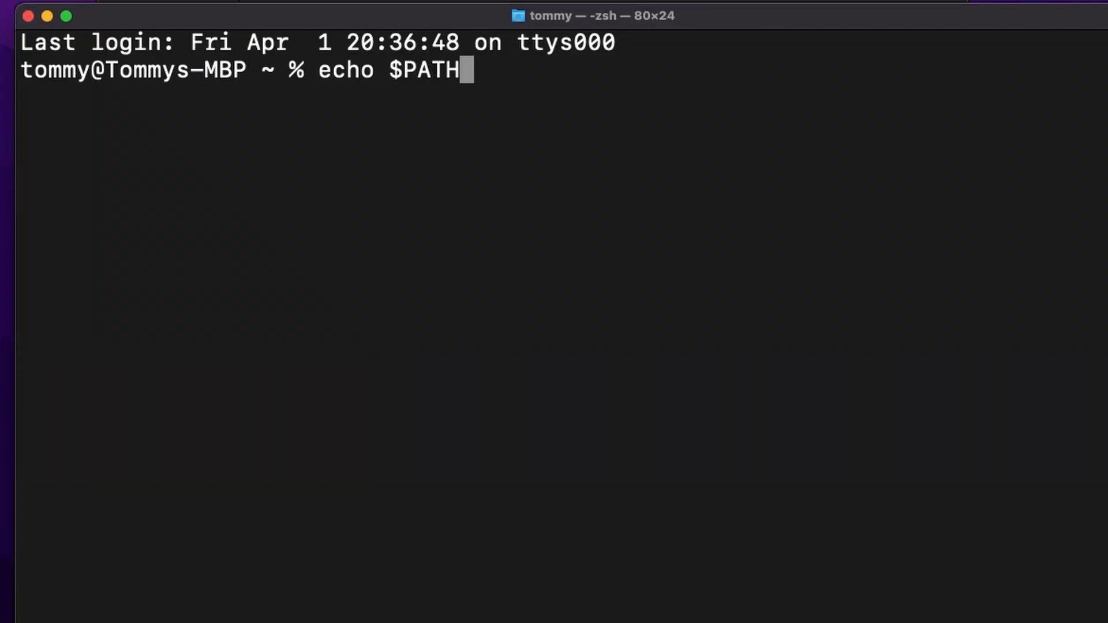
{"action": "key", "text": "Return"}
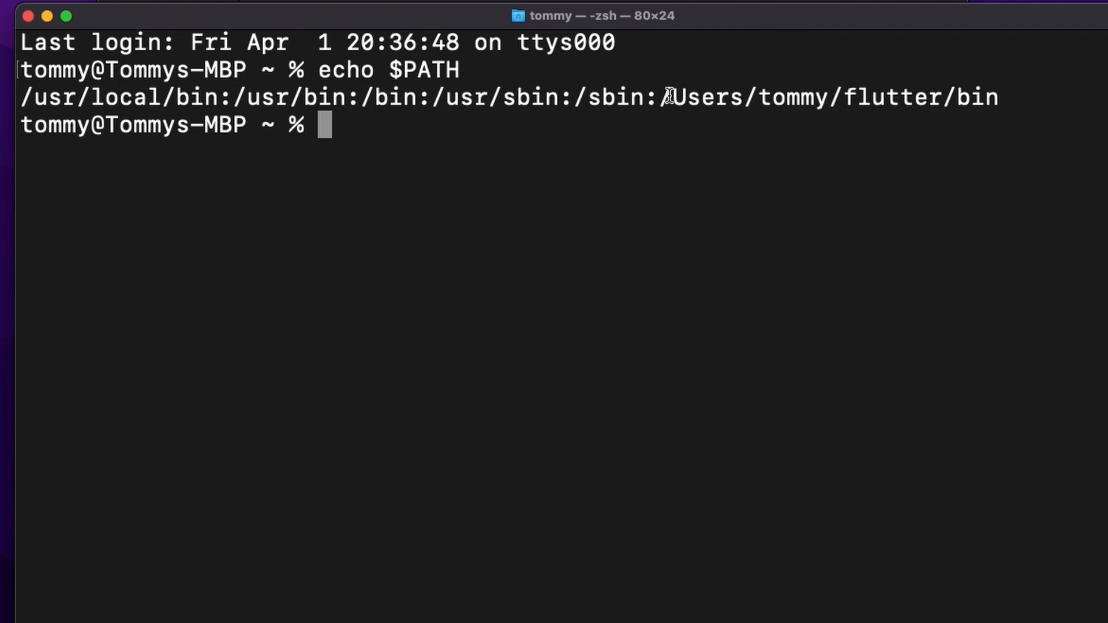
{"action": "left_click_drag", "start_coordinate": [662, 97], "coordinate": [994, 101]}
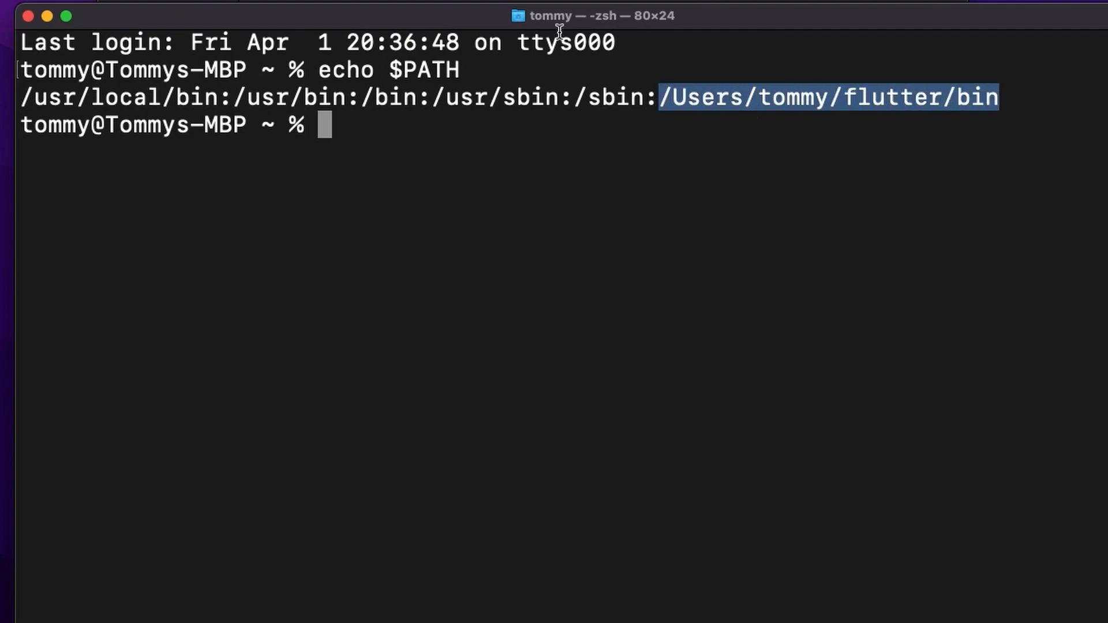
{"action": "left_click", "coordinate": [553, 224]}
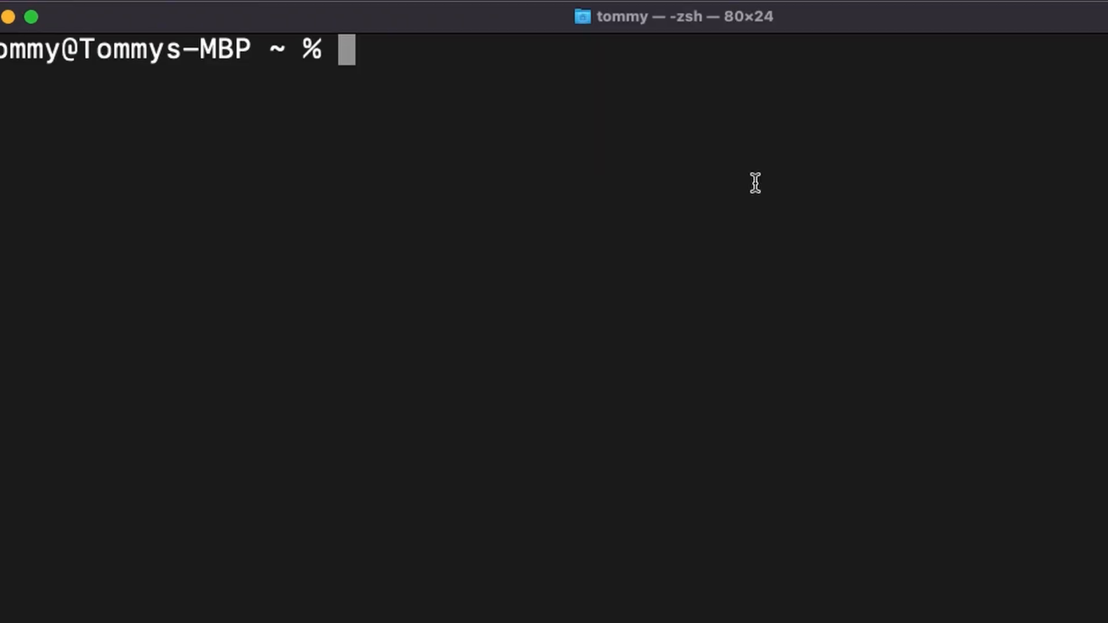
- Check the installed Flutter version with flutter --version
{"action": "type", "text": "flutt"}
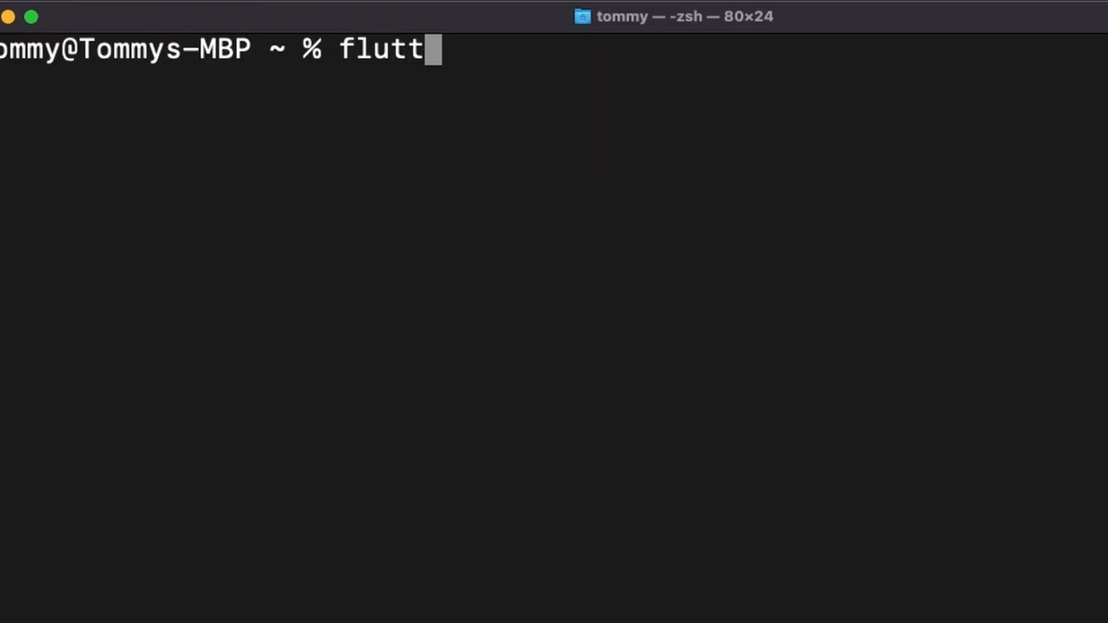
{"action": "type", "text": "er --version"}
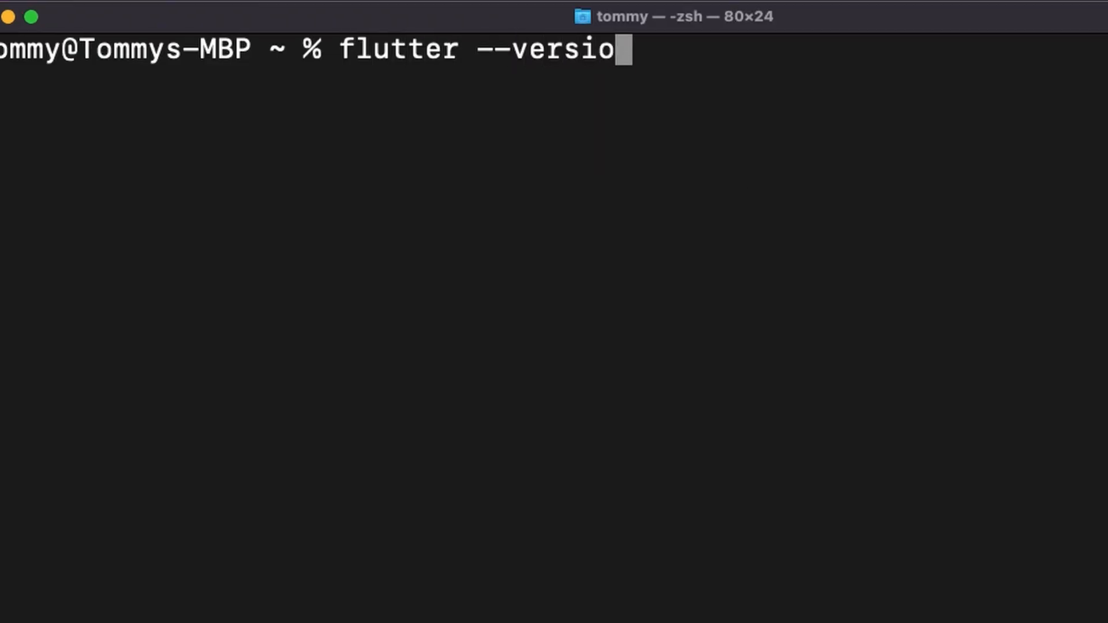
{"action": "key", "text": "Return"}
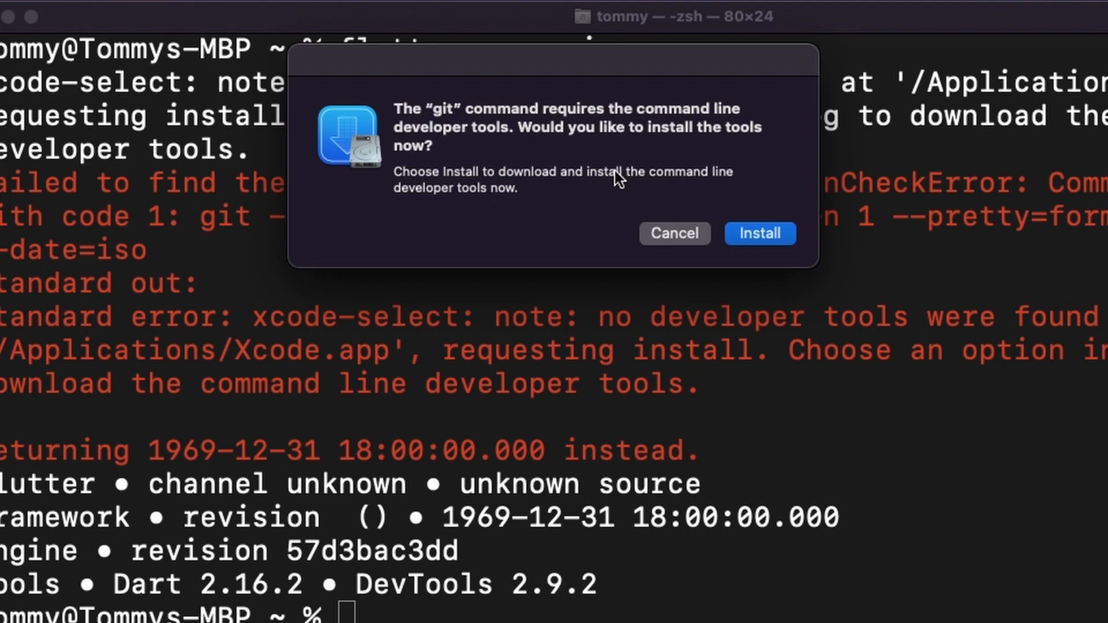
- Install the command line developer tools, agreeing to their license, and run flutter --version again
{"action": "left_click", "coordinate": [773, 233]}
{"action": "scroll", "coordinate": [731, 261], "scroll_direction": "down", "scroll_amount": 5}
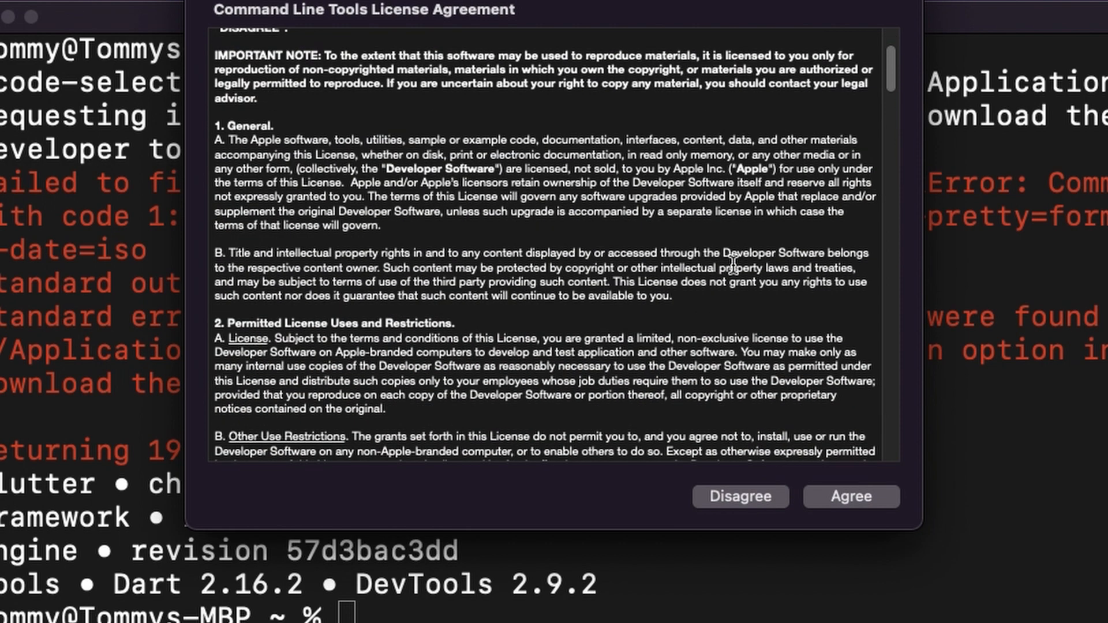
{"action": "scroll", "coordinate": [732, 261], "scroll_direction": "down", "scroll_amount": 5}
{"action": "left_click", "coordinate": [848, 496]}
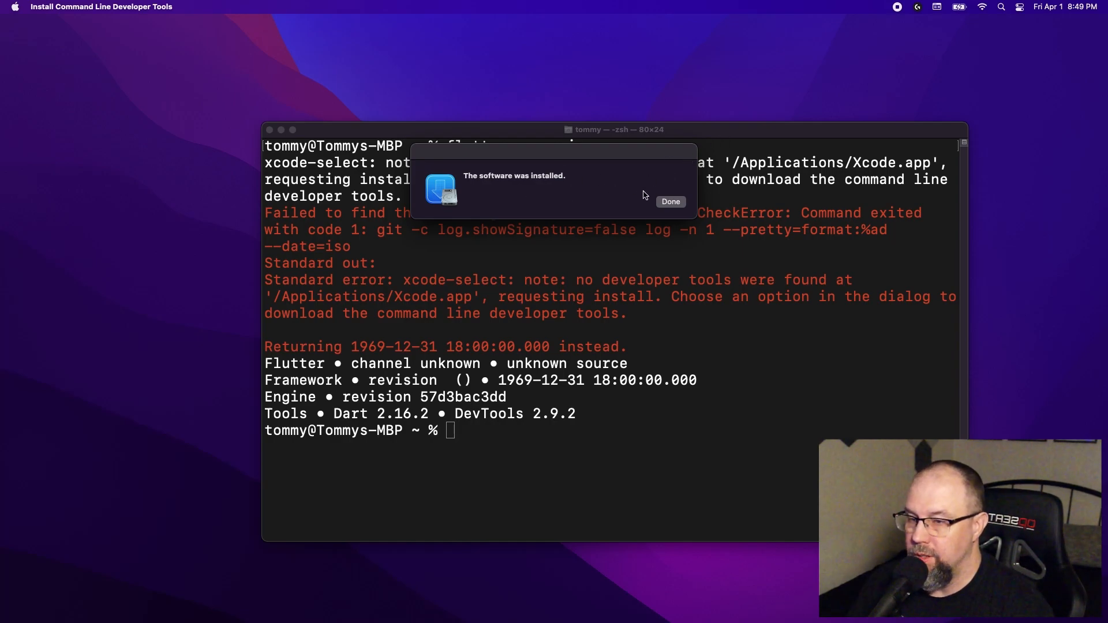
{"action": "left_click", "coordinate": [671, 202]}
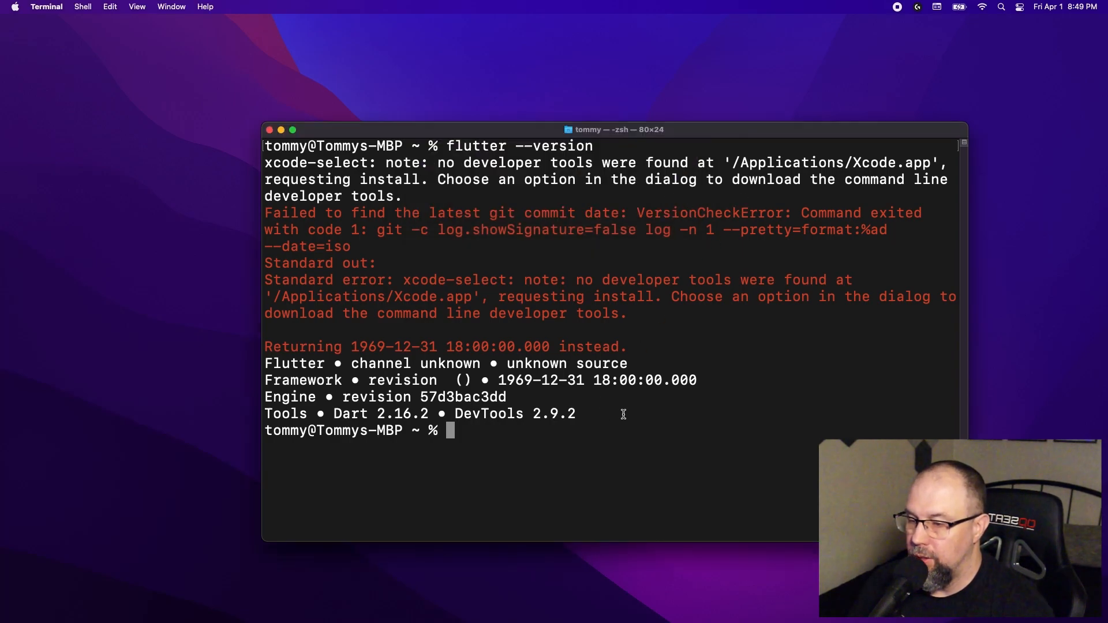
{"action": "key", "text": "Up"}
{"action": "key", "text": "Return"}
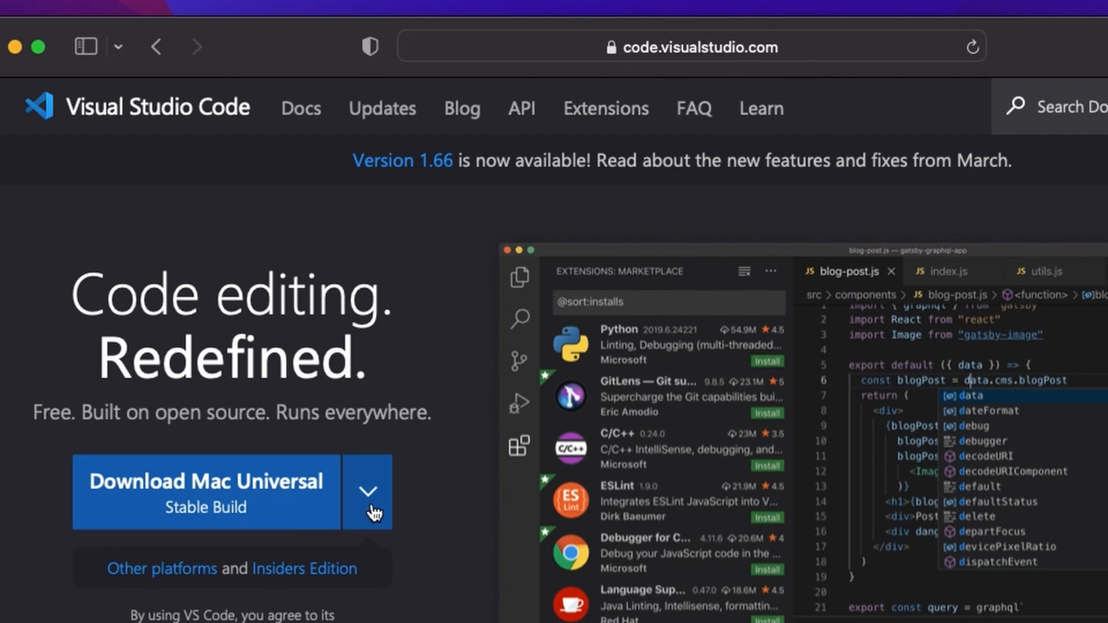
- Download the Mac Universal stable build of Visual Studio Code and move the app from Downloads into the Applications folder
{"action": "left_click", "coordinate": [275, 508]}
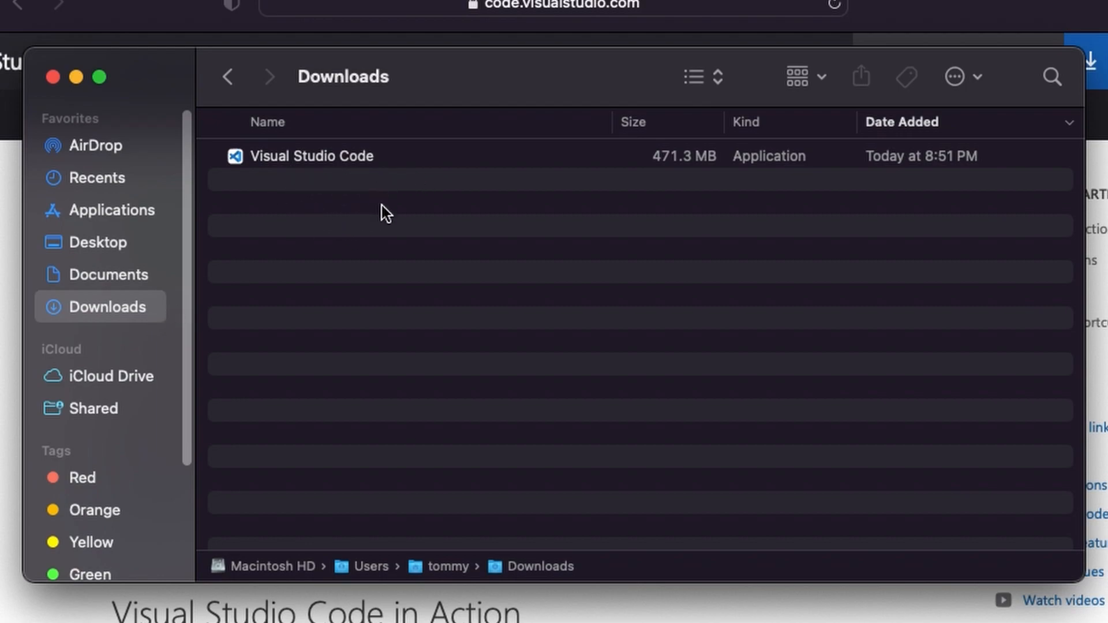
{"action": "left_click_drag", "start_coordinate": [314, 160], "coordinate": [128, 213]}
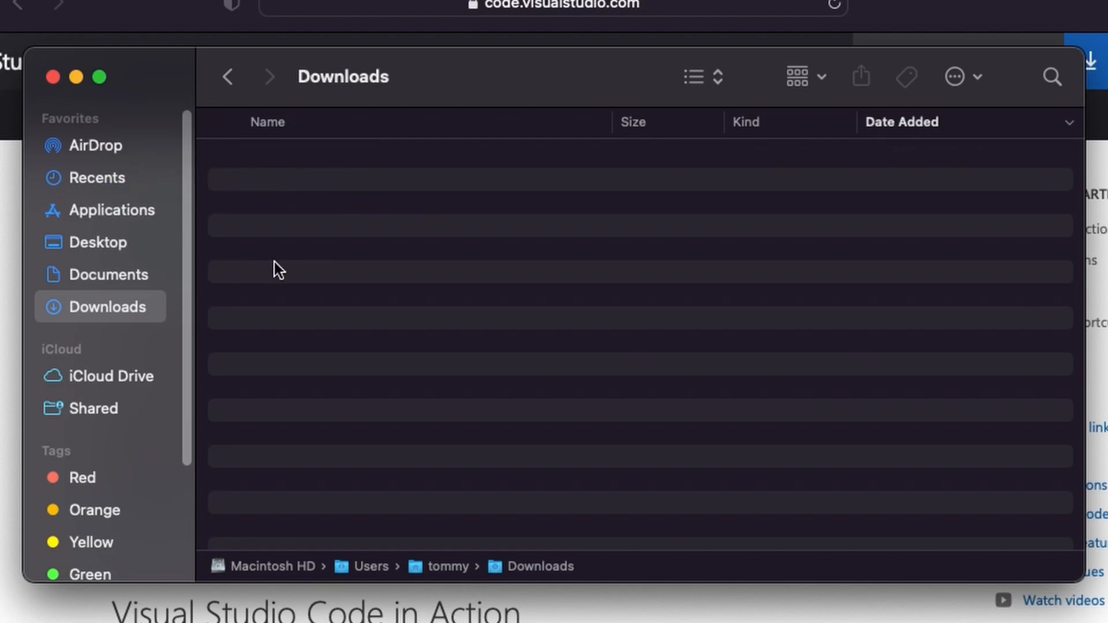
{"action": "left_click", "coordinate": [137, 214]}
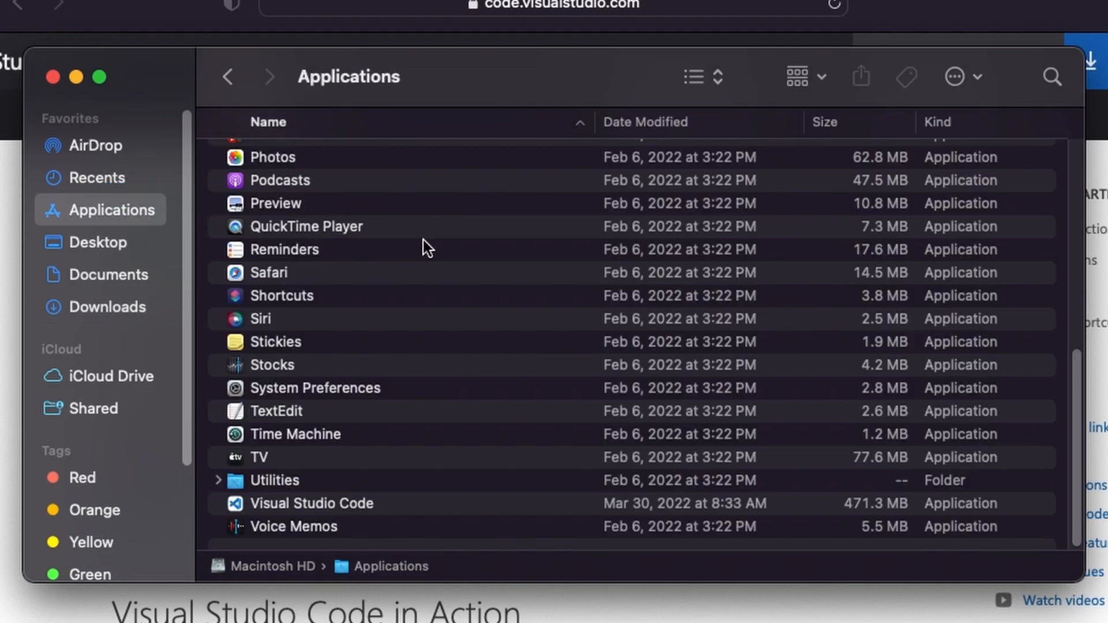
- Launch Visual Studio Code and install the Flutter extension published by Dart Code
{"action": "double_click", "coordinate": [328, 509]}
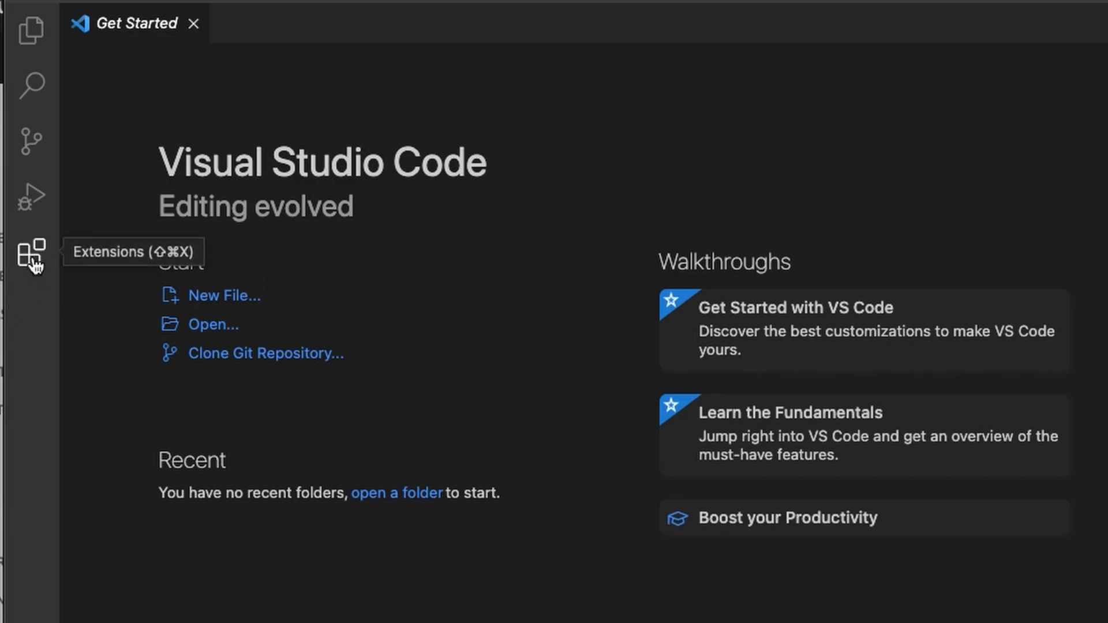
{"action": "left_click", "coordinate": [32, 257]}
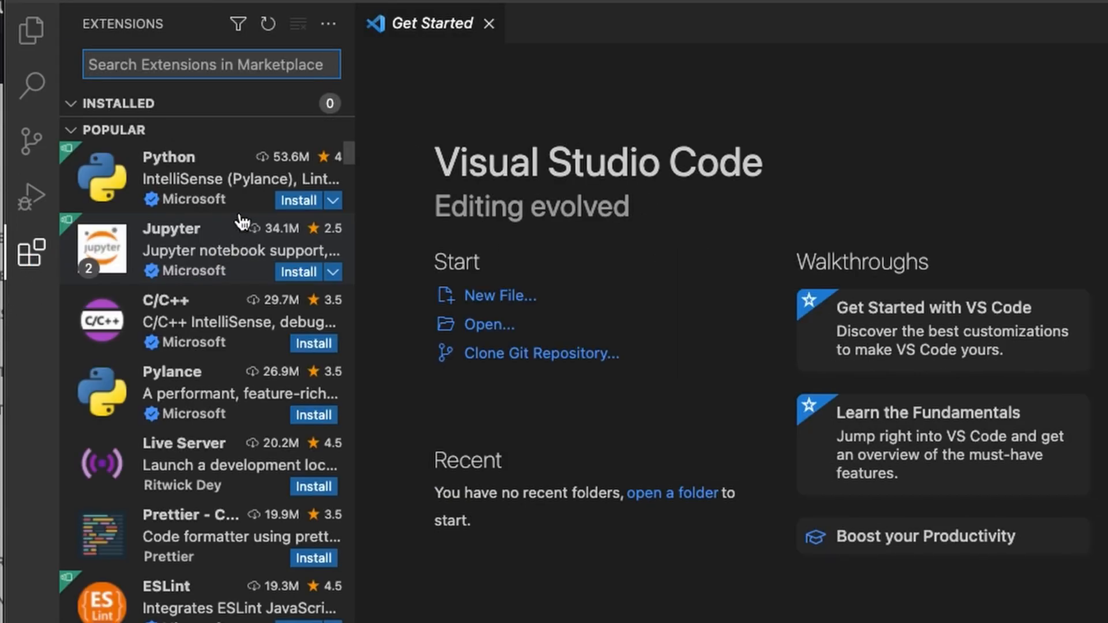
{"action": "mouse_move", "coordinate": [242, 222]}
{"action": "type", "text": "flutter"}
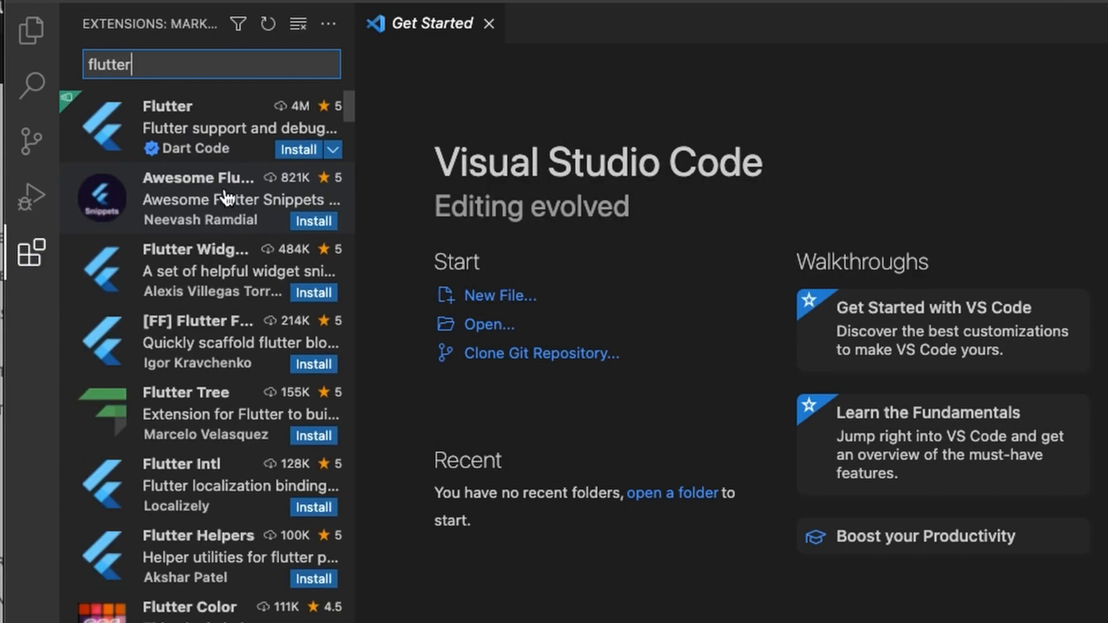
{"action": "left_click", "coordinate": [208, 127]}
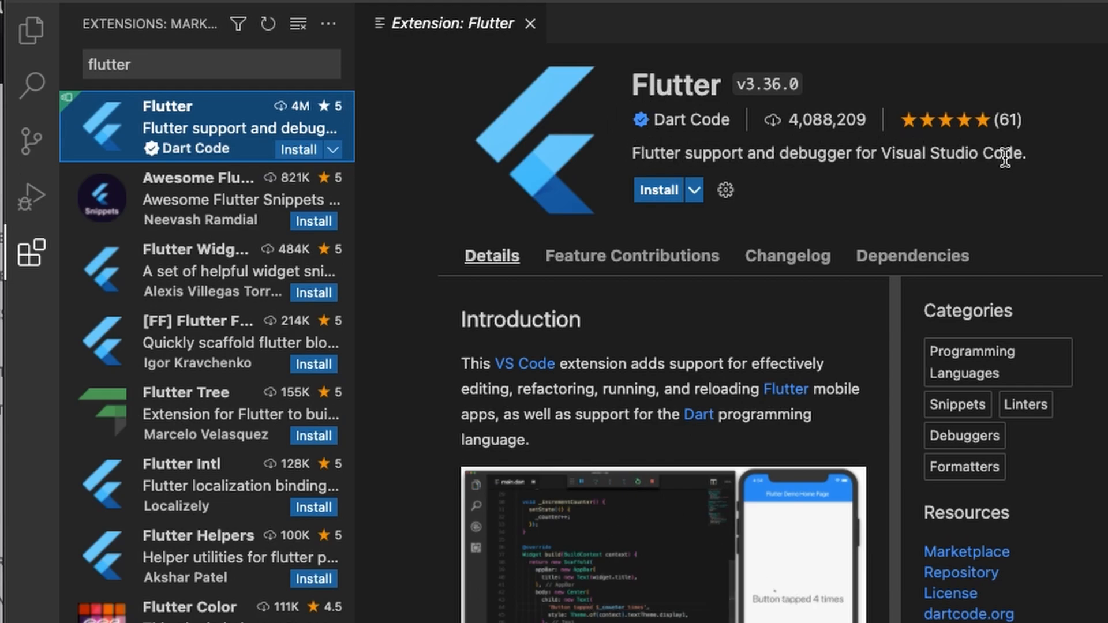
{"action": "left_click", "coordinate": [658, 191]}
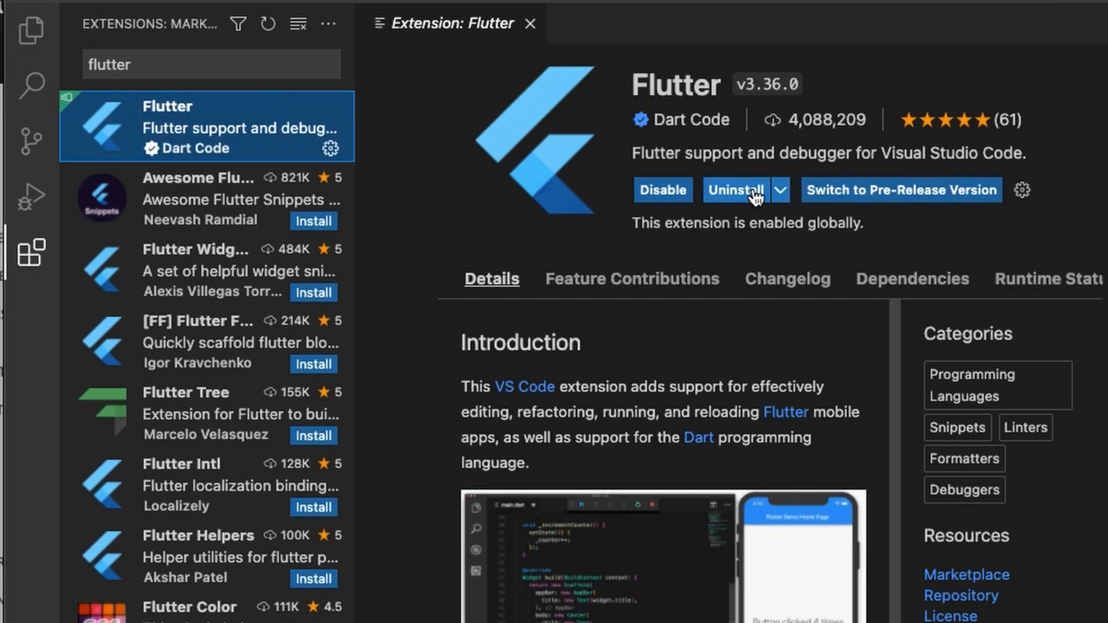
- Search the extension marketplace for dart and open the Dart extension by Dart Code to check whether it is installed
{"action": "left_click_drag", "start_coordinate": [132, 64], "coordinate": [76, 64]}
{"action": "type", "text": "dart"}
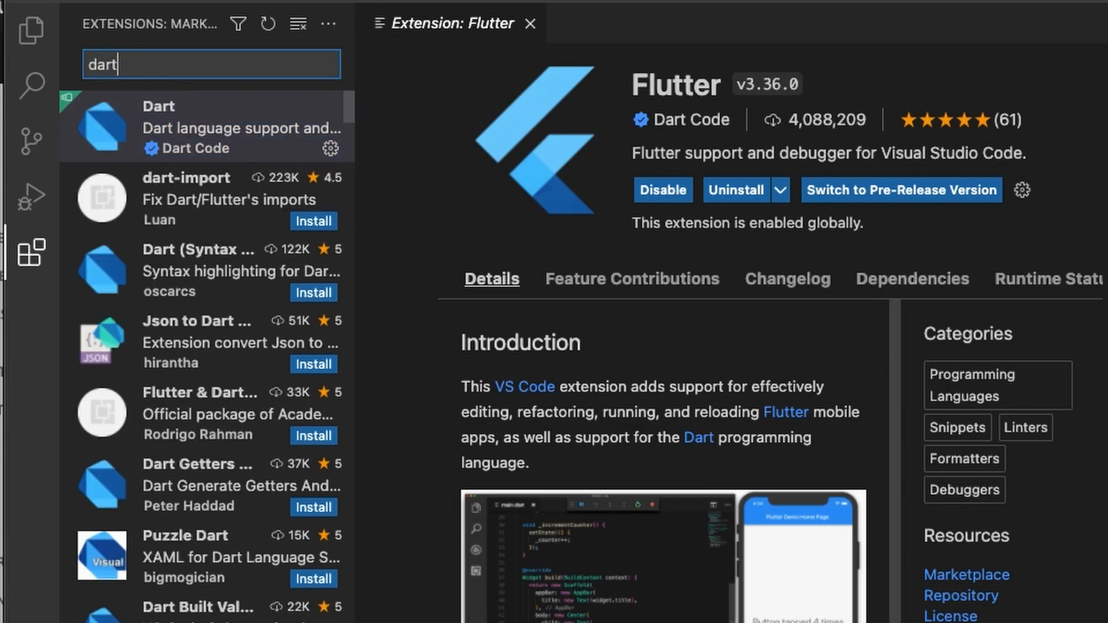
{"action": "left_click", "coordinate": [260, 140]}
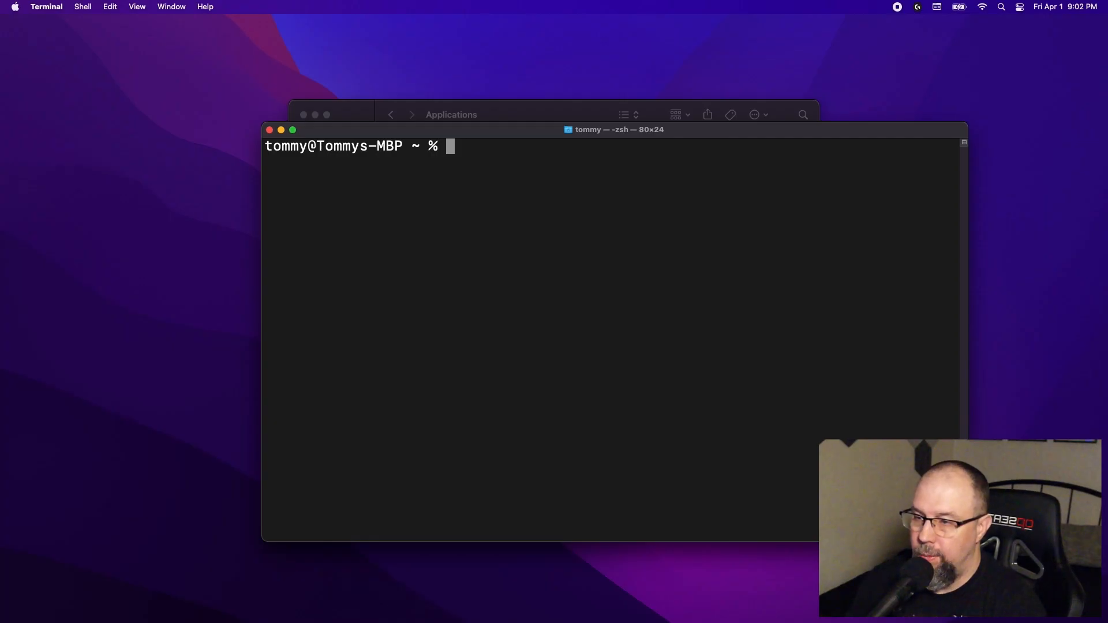
- Switch to Terminal, list all files in the home folder including hidden ones, and open .zshrc in nano
{"action": "type", "text": "ls -al"}
{"action": "key", "text": "Return"}
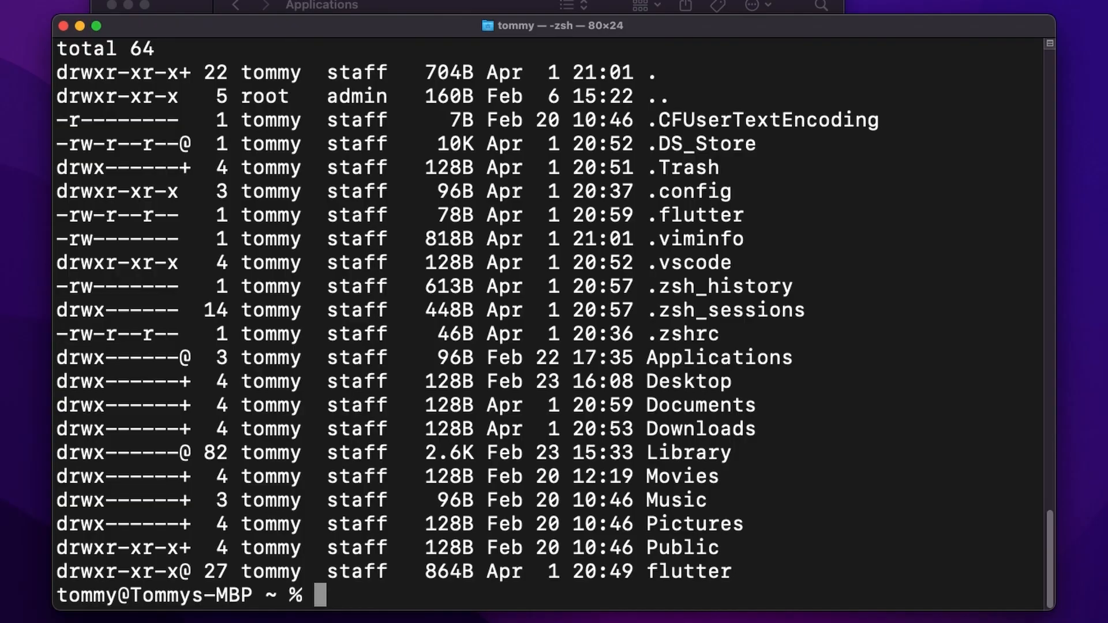
{"action": "type", "text": "nan"}
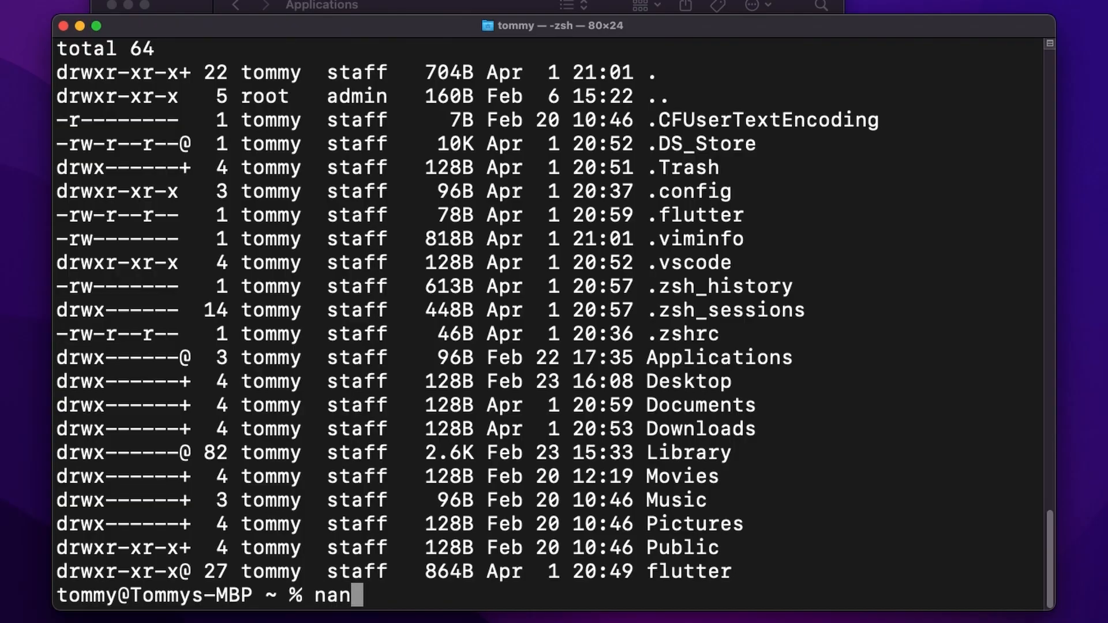
{"action": "type", "text": "o .zshrc"}
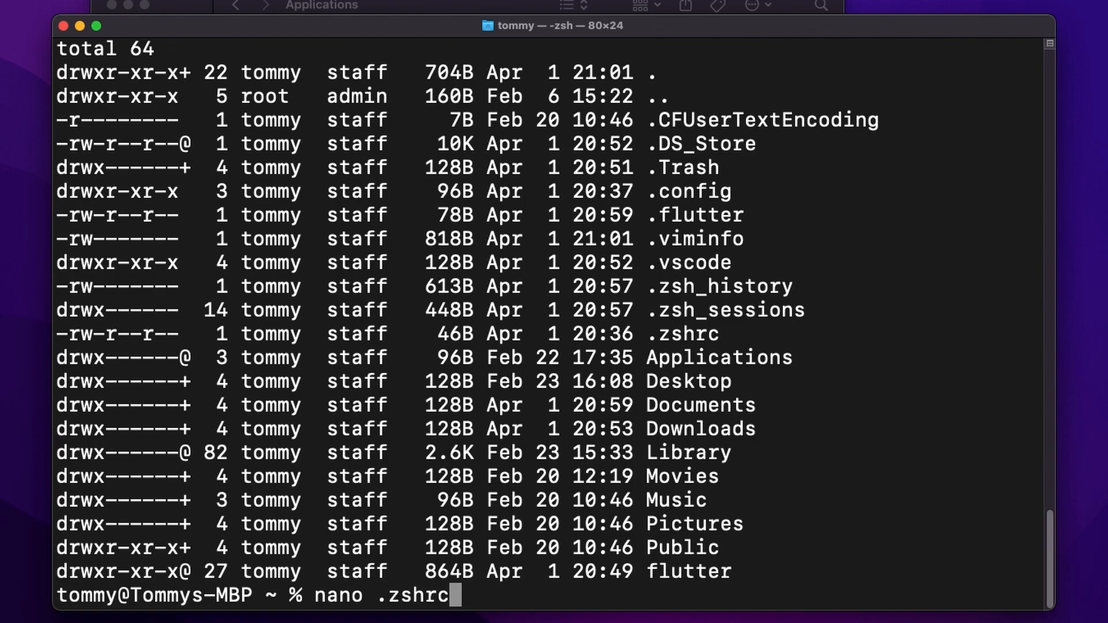
{"action": "key", "text": "Return"}
- Paste the function code () { VSCODE_CWD="$PWD" open -n -b "com.microsoft.VSCode" --args $* ;} on a new line below the PATH export
{"action": "key", "text": "End"}
{"action": "key", "text": "Return"}
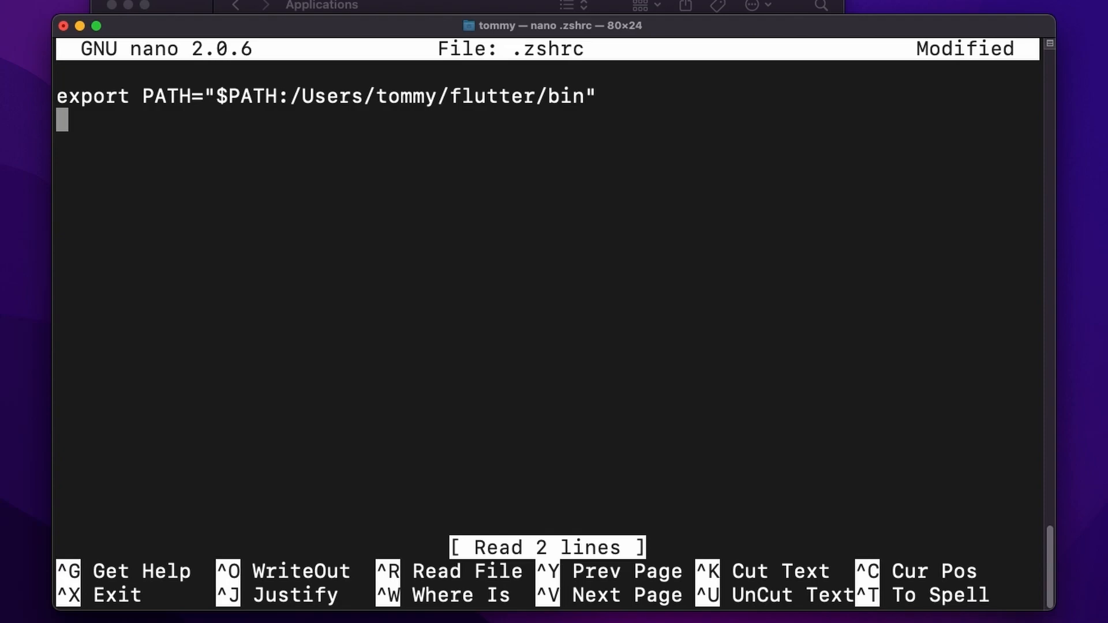
{"action": "right_click", "coordinate": [741, 220]}
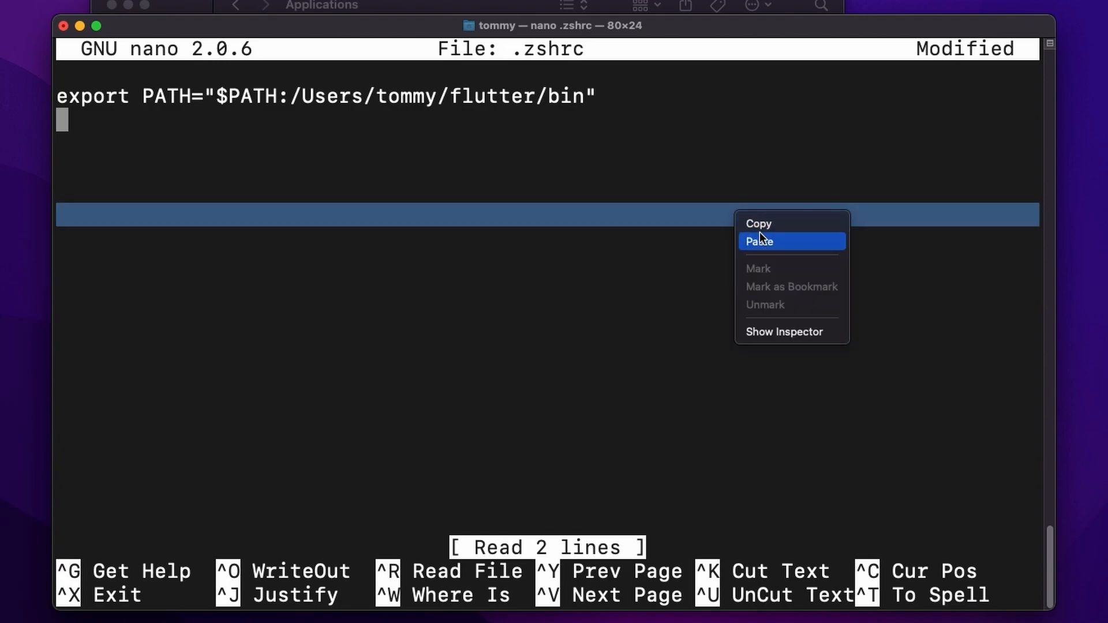
{"action": "left_click", "coordinate": [750, 240]}
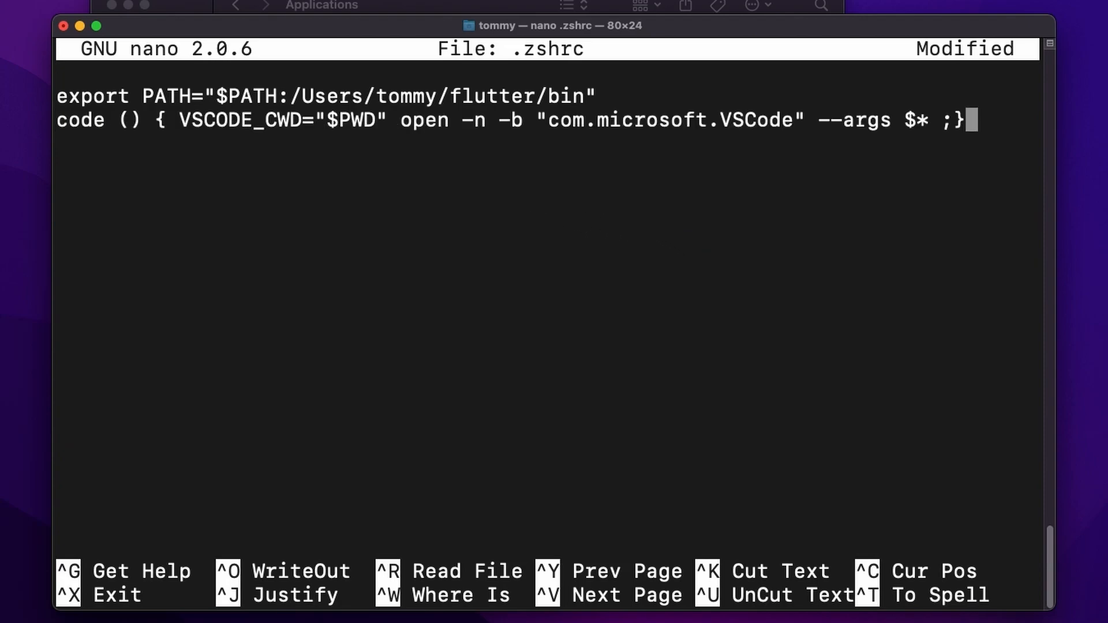
- Exit nano, saving the added code function to .zshrc
{"action": "key", "text": "ctrl+x"}
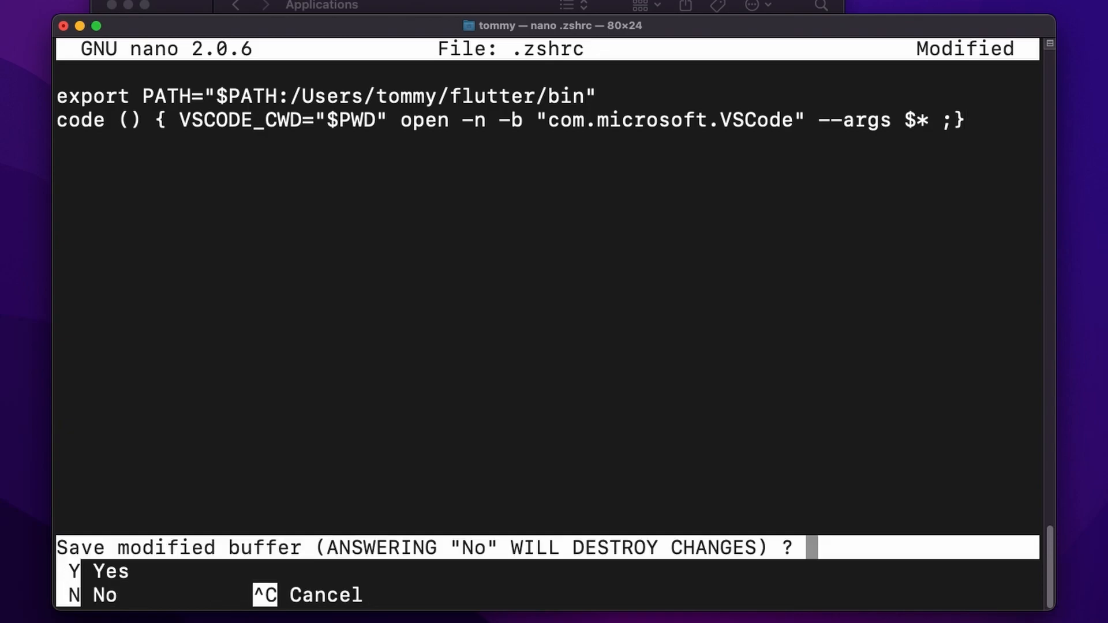
{"action": "key", "text": "y"}
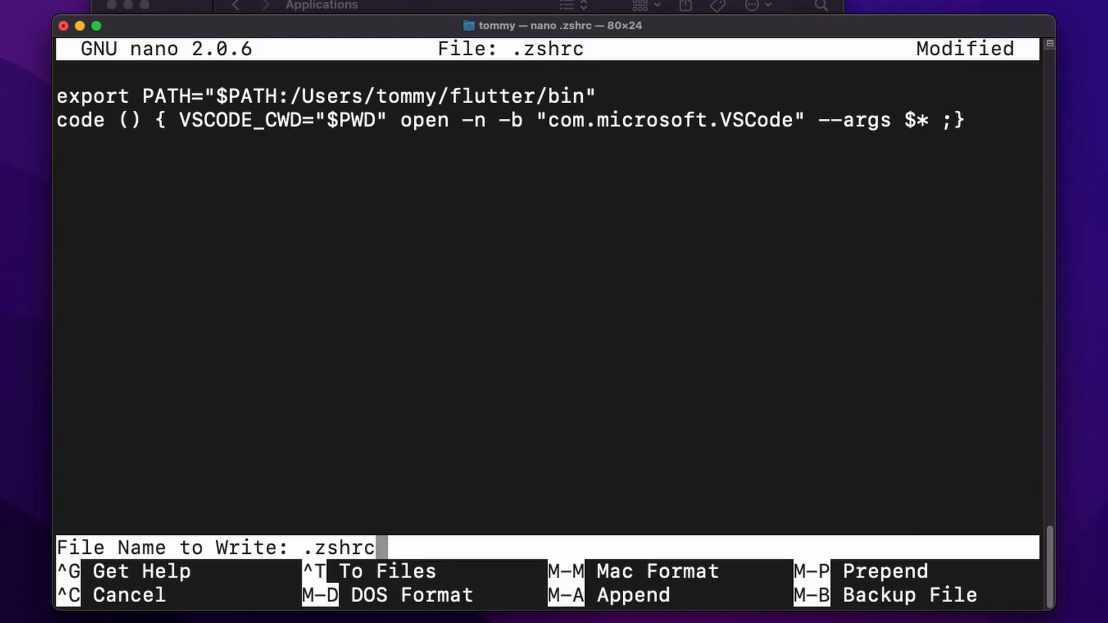
{"action": "key", "text": "Return"}
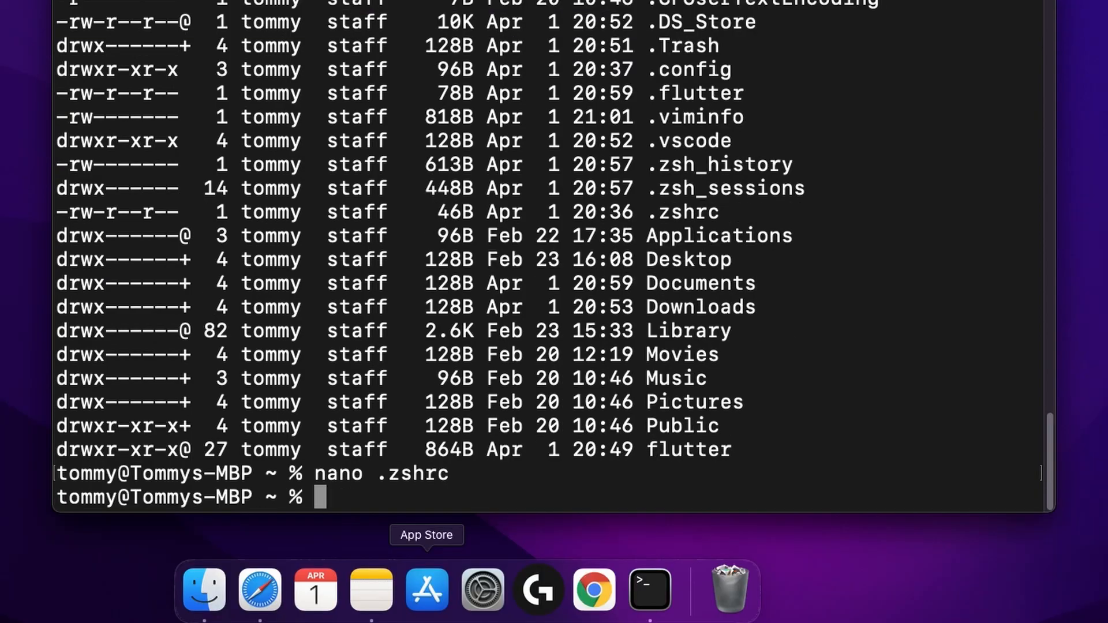
- Quit Terminal and launch it again to load the updated shell configuration
{"action": "right_click", "coordinate": [651, 590]}
{"action": "left_click", "coordinate": [712, 528]}
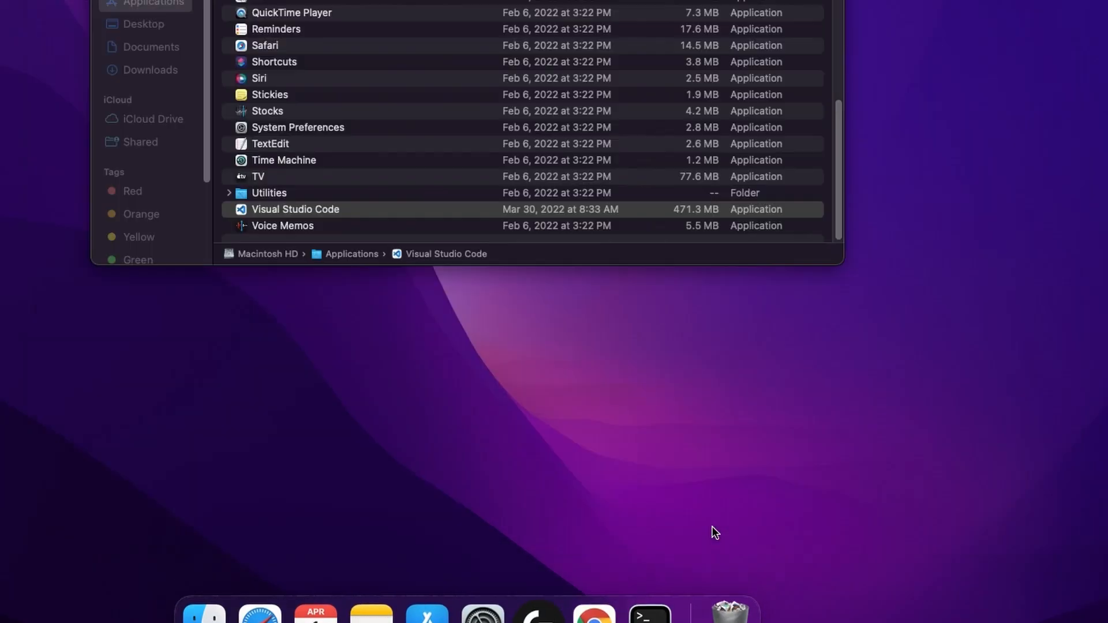
{"action": "key", "text": "super+space"}
{"action": "type", "text": "terminal"}
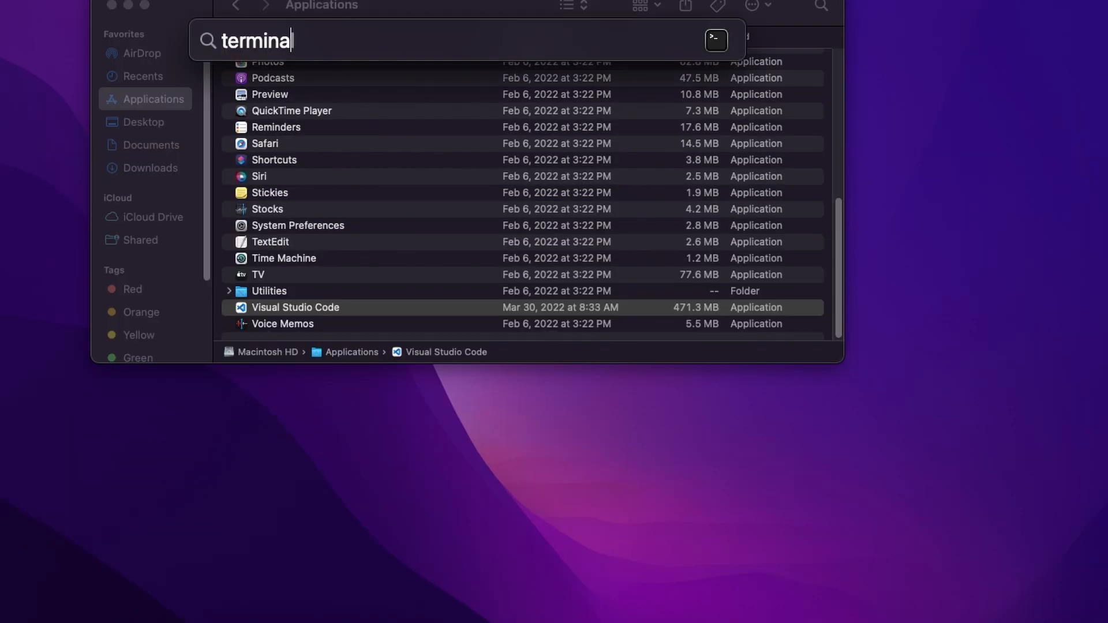
{"action": "key", "text": "Return"}
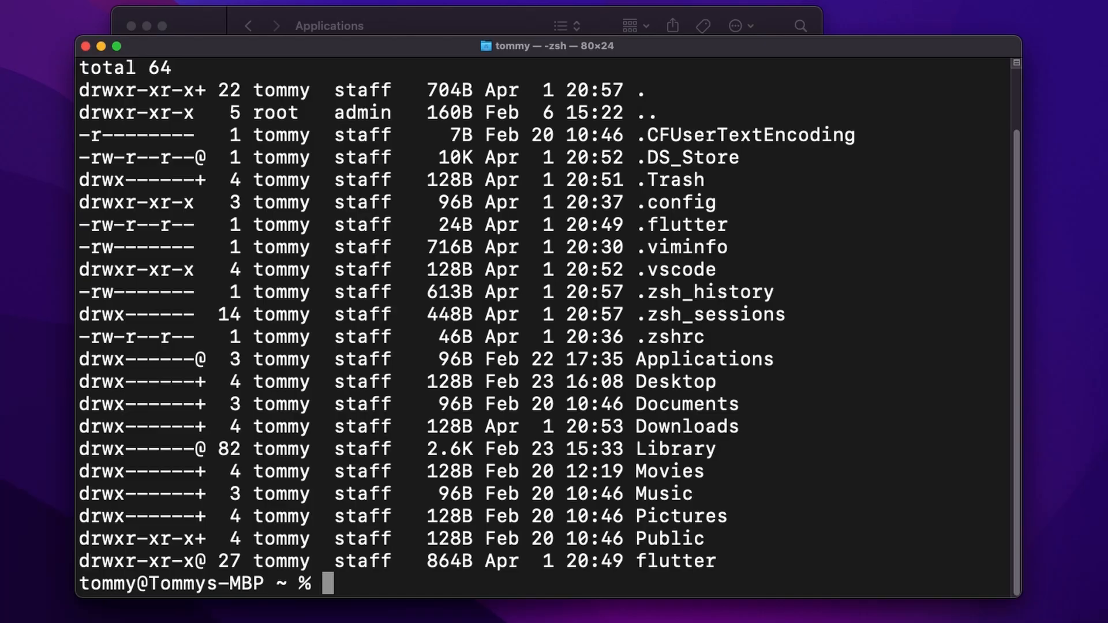
- Change into the Documents folder, allow Terminal to access it, and list its contents with ls -alh
{"action": "type", "text": "cd Docum"}
{"action": "key", "text": "Tab"}
{"action": "key", "text": "Return"}
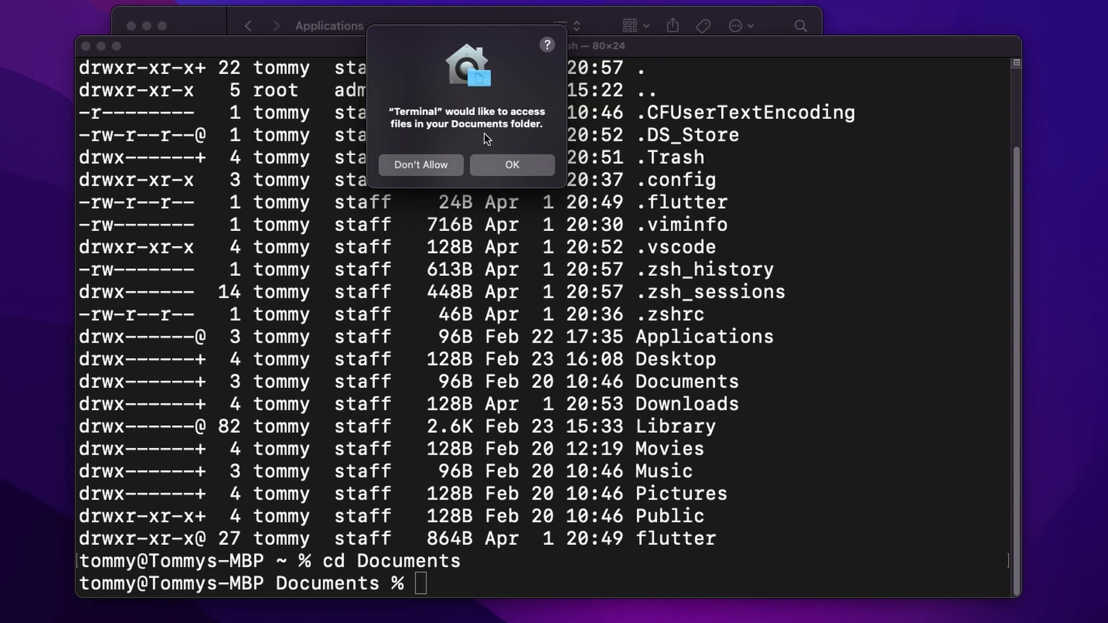
{"action": "left_click", "coordinate": [512, 165]}
{"action": "type", "text": "ls -alh"}
{"action": "key", "text": "Return"}
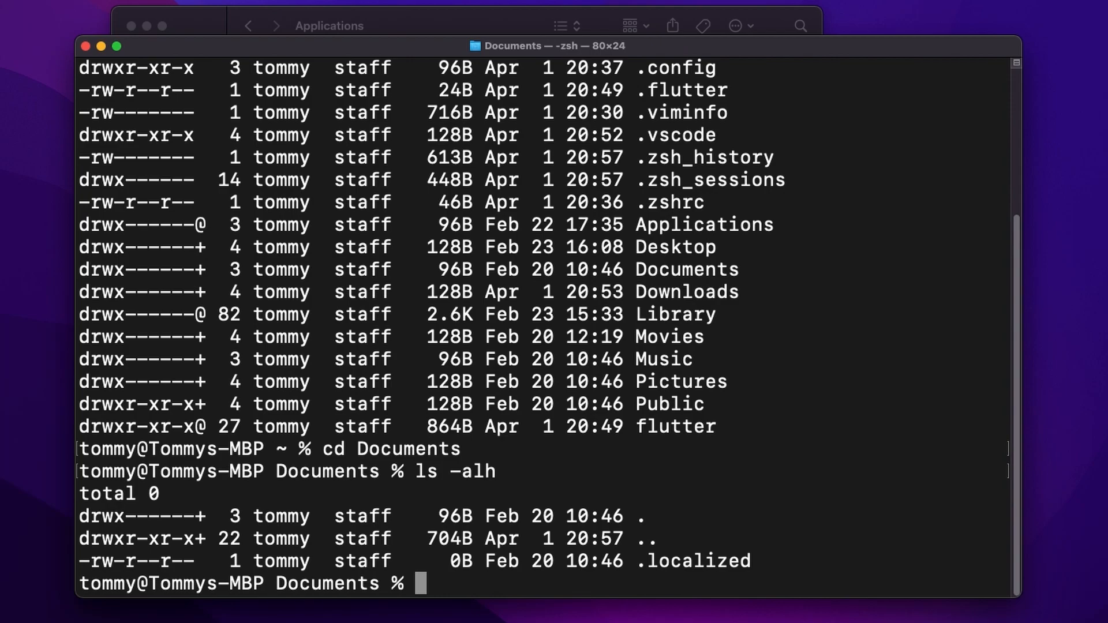
- Create a folder named Flutter inside Documents, list the contents, and change into the new folder
{"action": "type", "text": "mkdir Fl"}
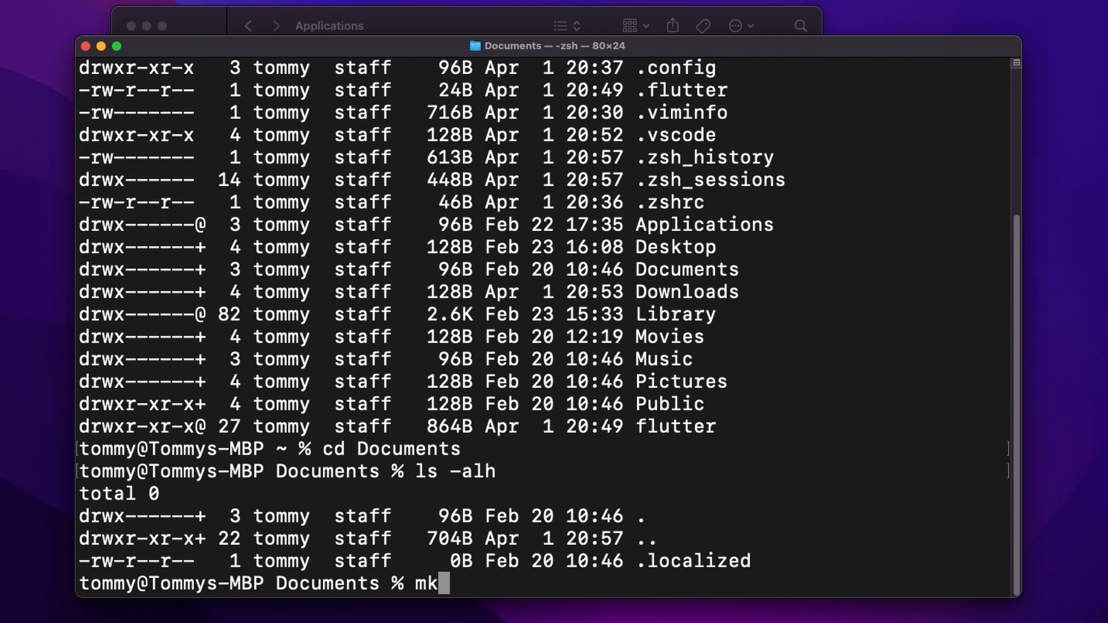
{"action": "type", "text": "utter"}
{"action": "key", "text": "Return"}
{"action": "type", "text": "ls -alh"}
{"action": "key", "text": "Return"}
{"action": "type", "text": "cd Flutter"}
{"action": "key", "text": "Return"}
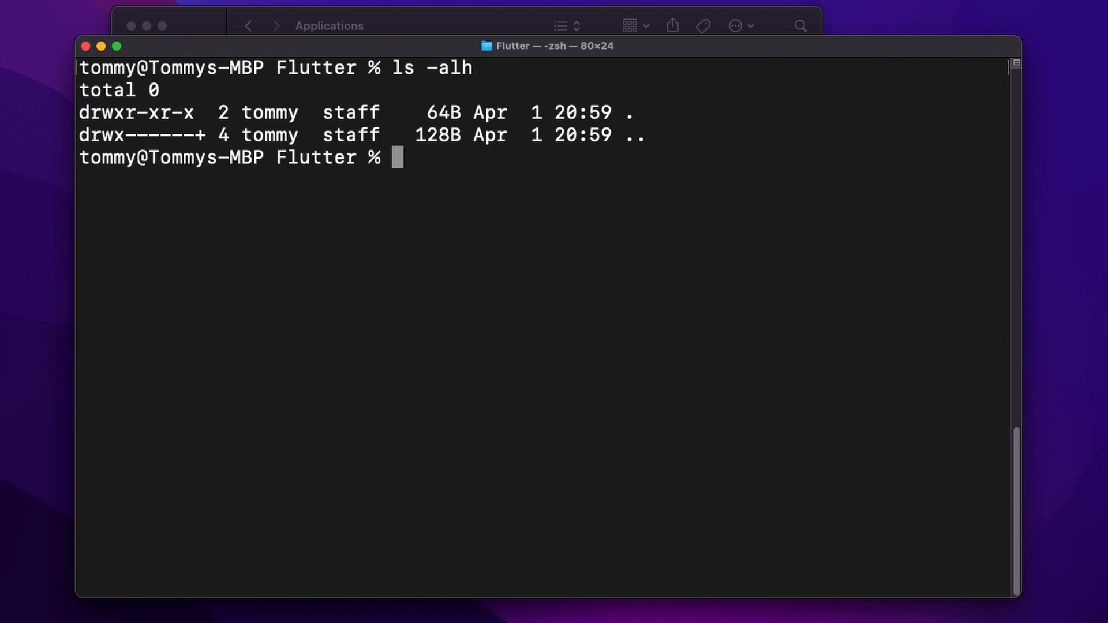
- Create a Flutter project named test_app inside the Flutter folder with flutter create
{"action": "type", "text": "flutter create test_app"}
{"action": "key", "text": "Return"}
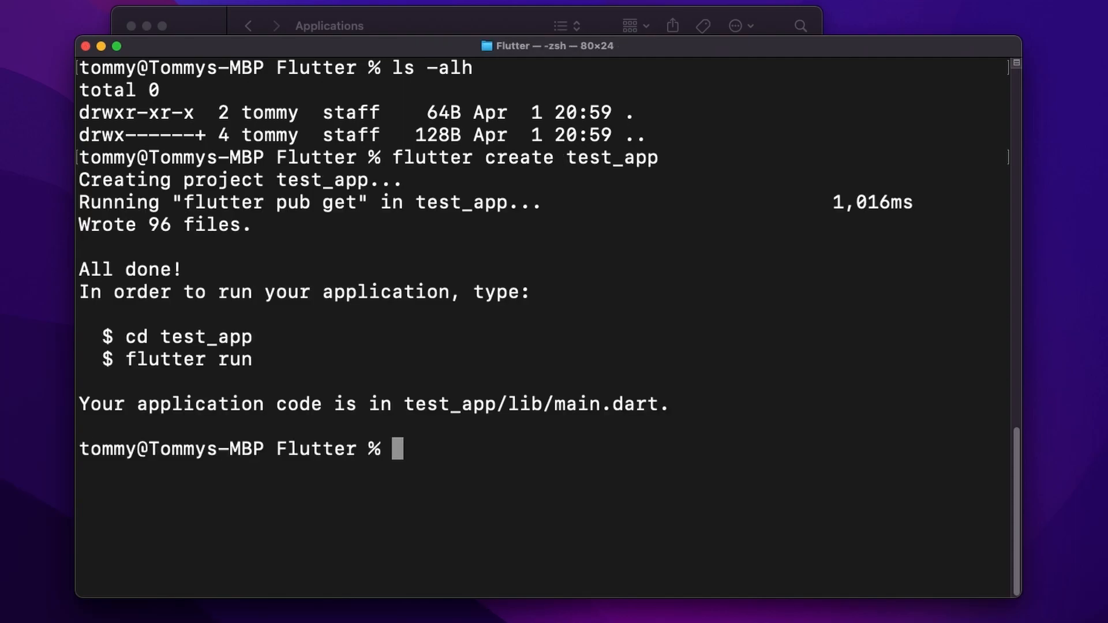
- Clear the terminal, change into the test_app folder, and open it in Visual Studio Code with code
{"action": "key", "text": "ctrl+l"}
{"action": "type", "text": "cd test_"}
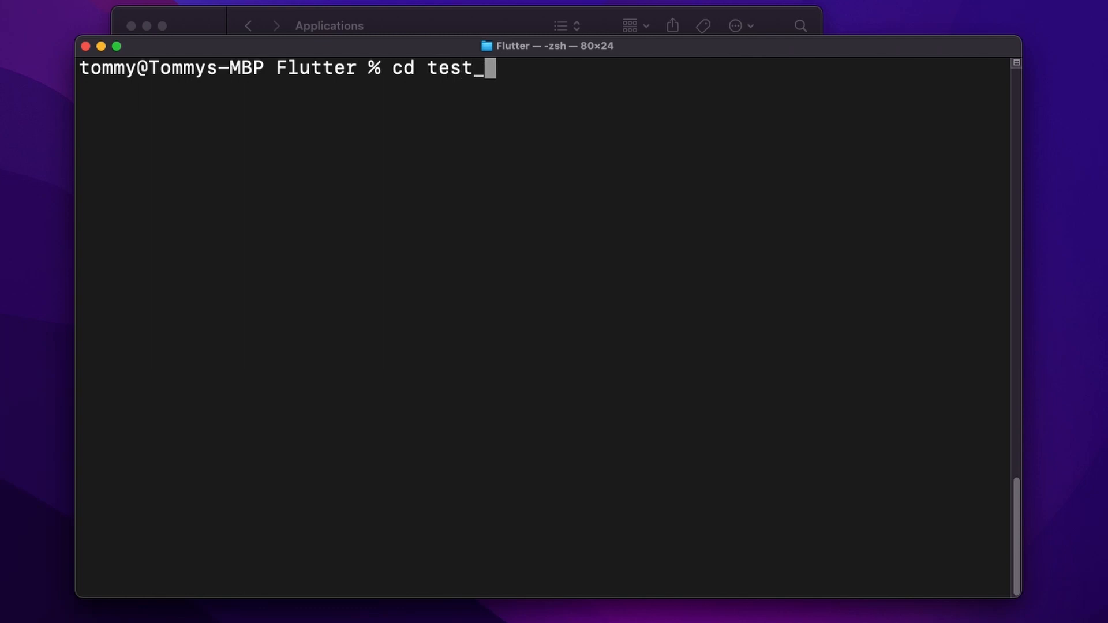
{"action": "type", "text": "app"}
{"action": "key", "text": "Return"}
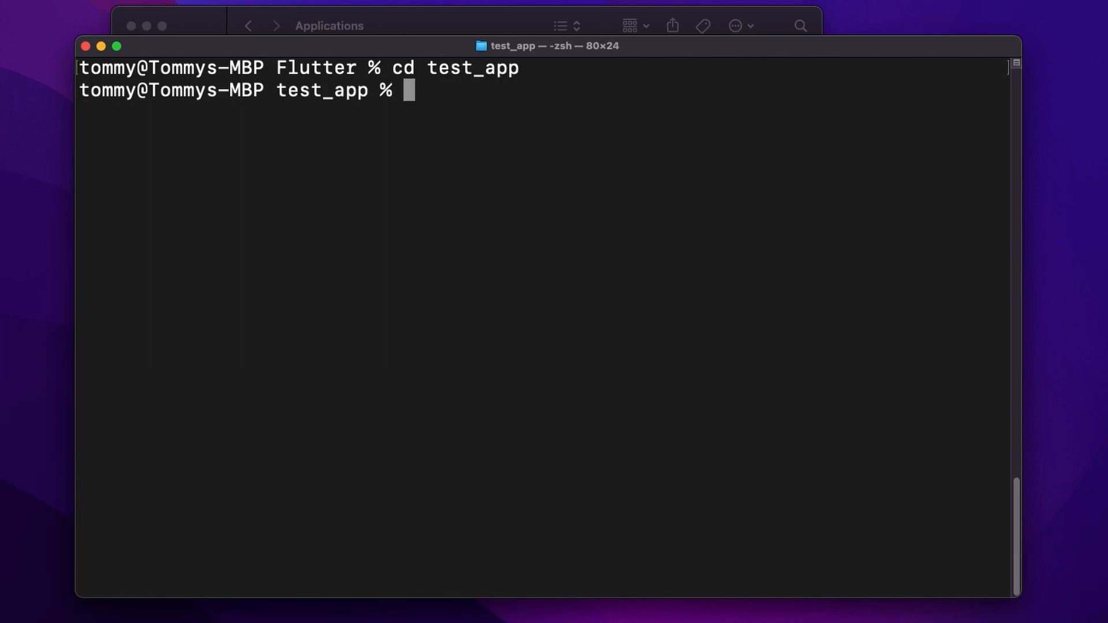
{"action": "type", "text": "code ."}
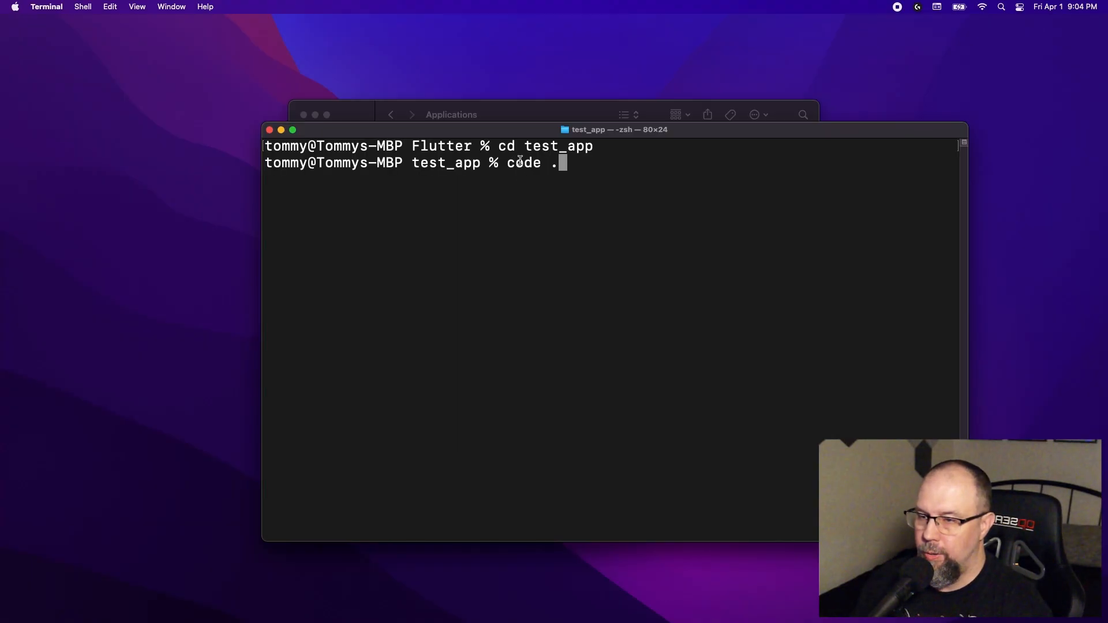
{"action": "key", "text": "Return"}
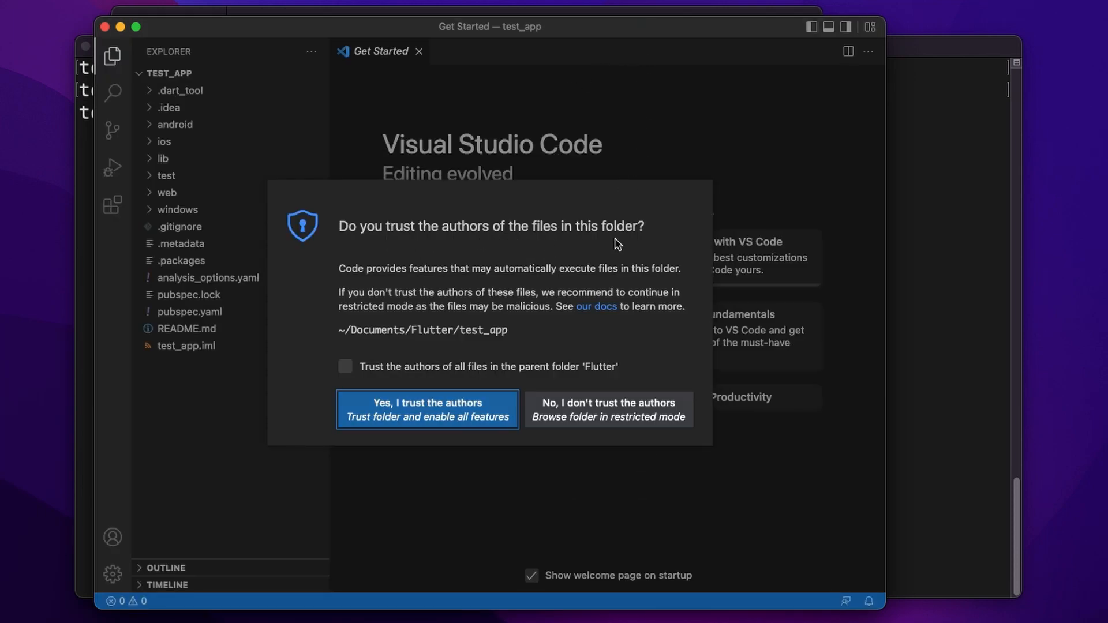
- Trust the authors of all files in the parent folder Flutter and accept the recommended settings for Dart & Flutter
{"action": "left_click", "coordinate": [344, 368]}
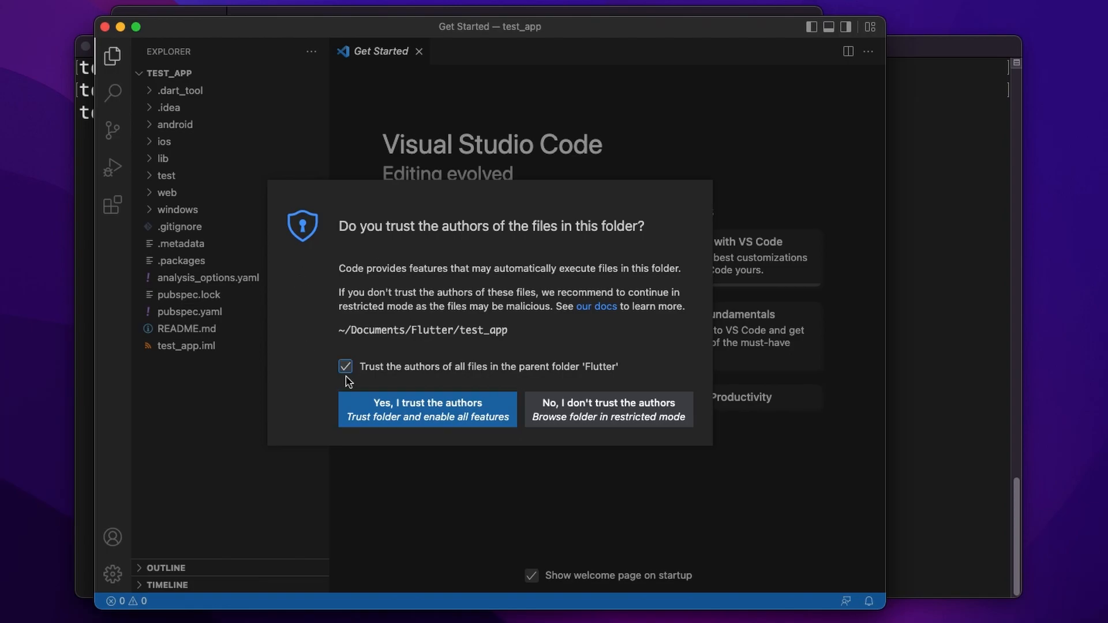
{"action": "left_click", "coordinate": [416, 419]}
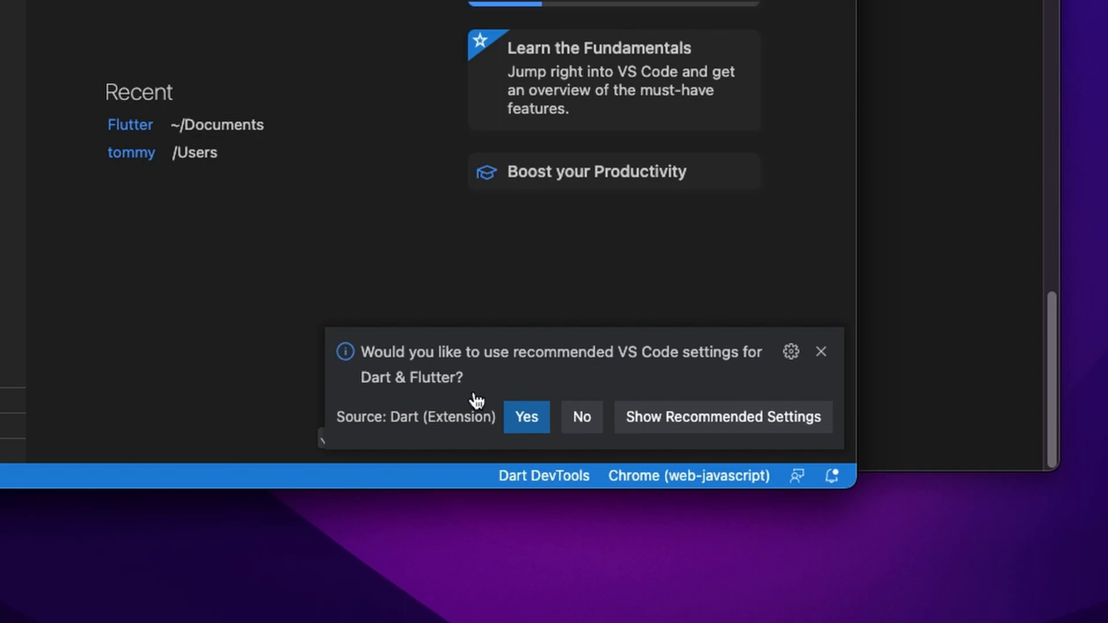
{"action": "left_click", "coordinate": [527, 417]}
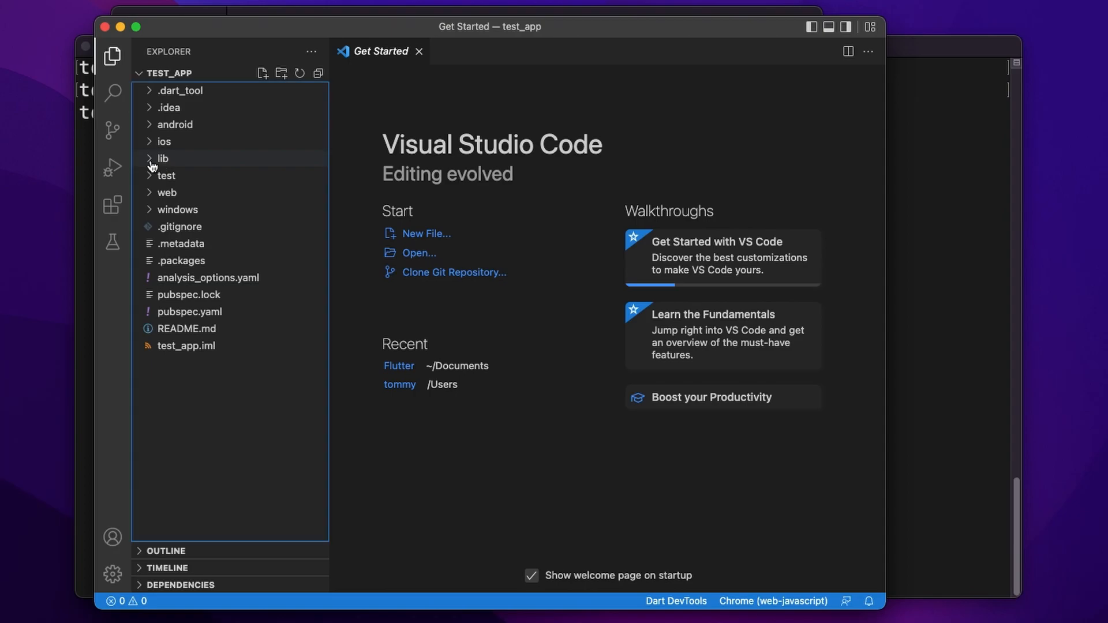
- Expand the lib folder and open main.dart in the editor
{"action": "left_click", "coordinate": [152, 166]}
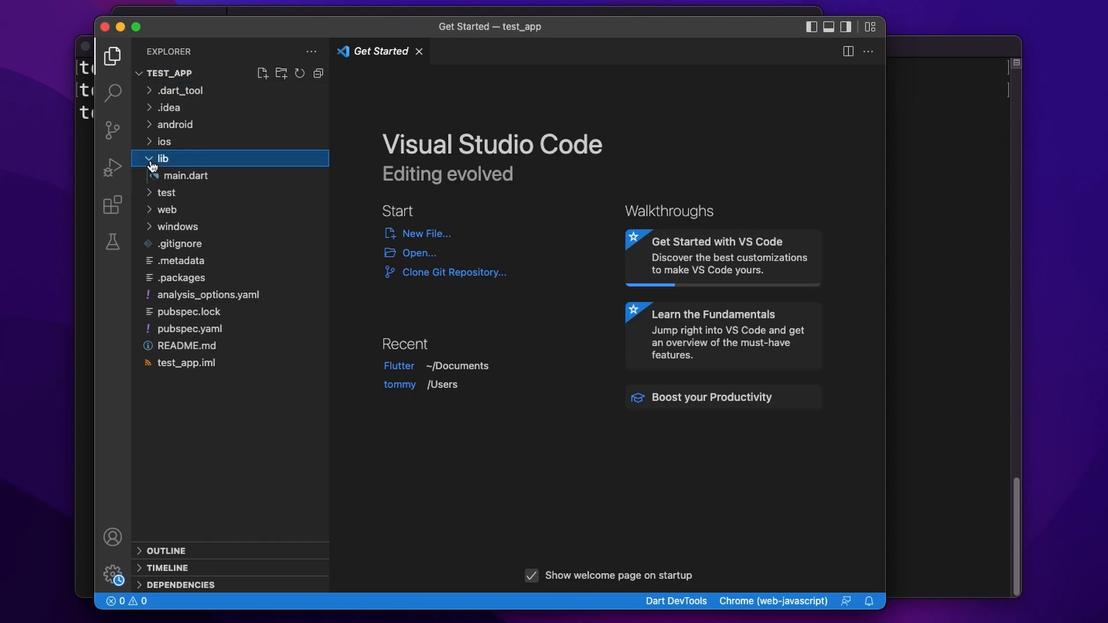
{"action": "left_click", "coordinate": [186, 175]}
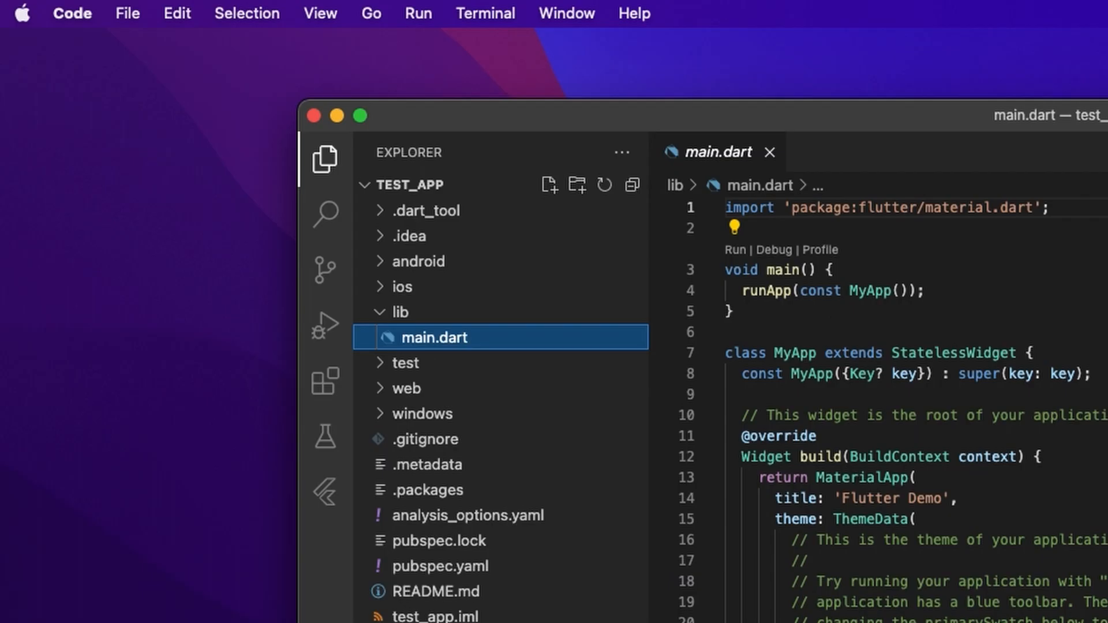
{"action": "left_click", "coordinate": [923, 415]}
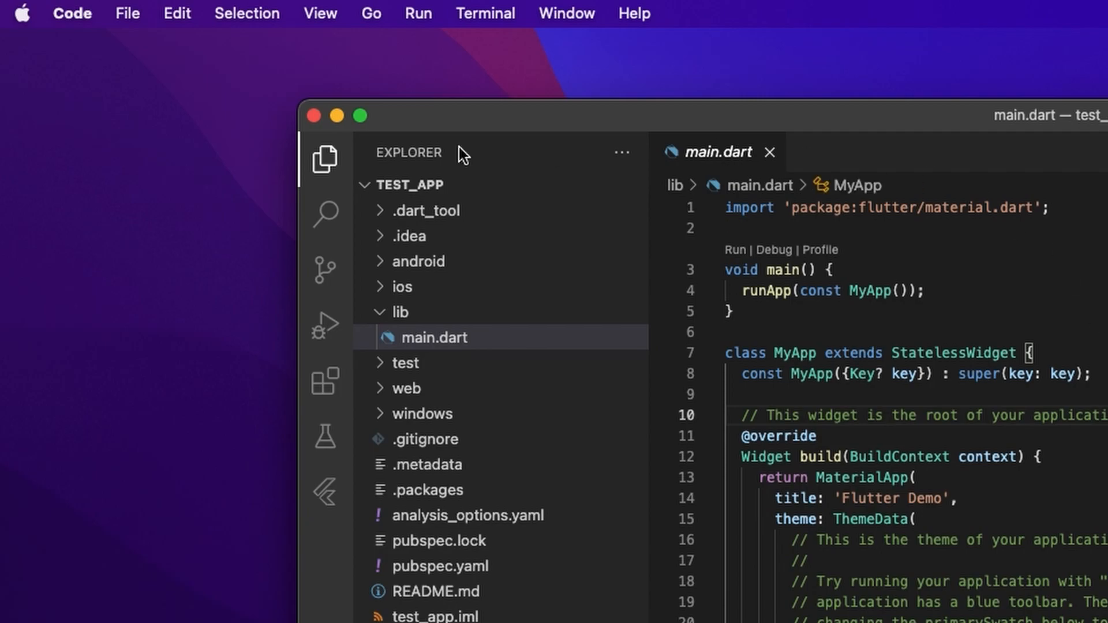
- Set the text editor's font size to 24 in the user settings and close the settings
{"action": "left_click", "coordinate": [74, 13]}
{"action": "mouse_move", "coordinate": [116, 112]}
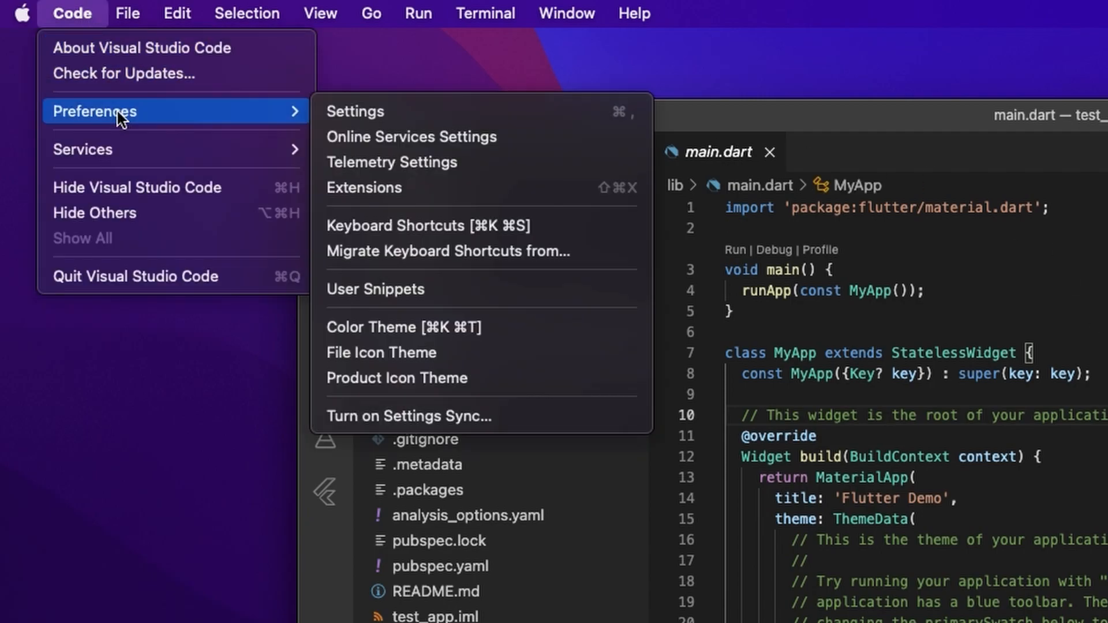
{"action": "left_click", "coordinate": [528, 110]}
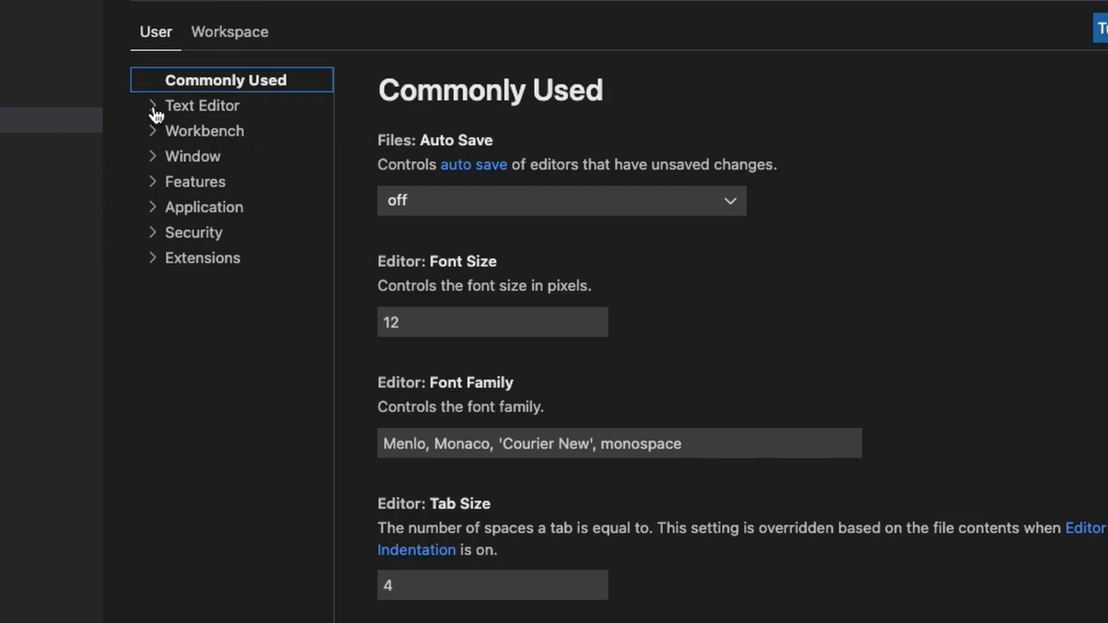
{"action": "left_click", "coordinate": [154, 111]}
{"action": "left_click", "coordinate": [155, 110]}
{"action": "left_click", "coordinate": [154, 110]}
{"action": "left_click", "coordinate": [203, 188]}
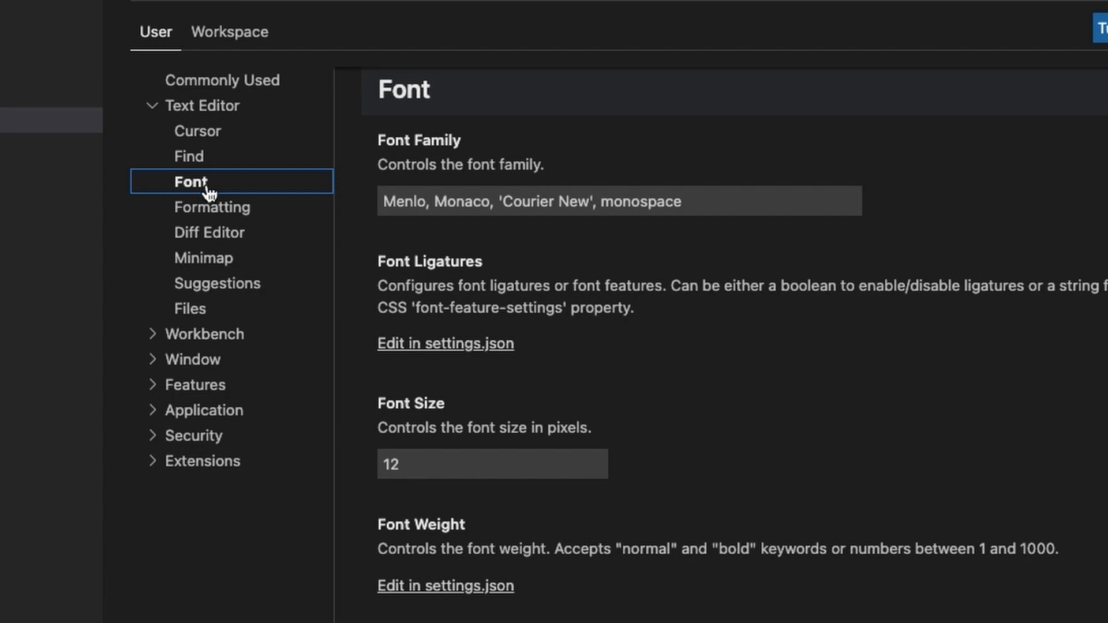
{"action": "double_click", "coordinate": [450, 462]}
{"action": "type", "text": "24"}
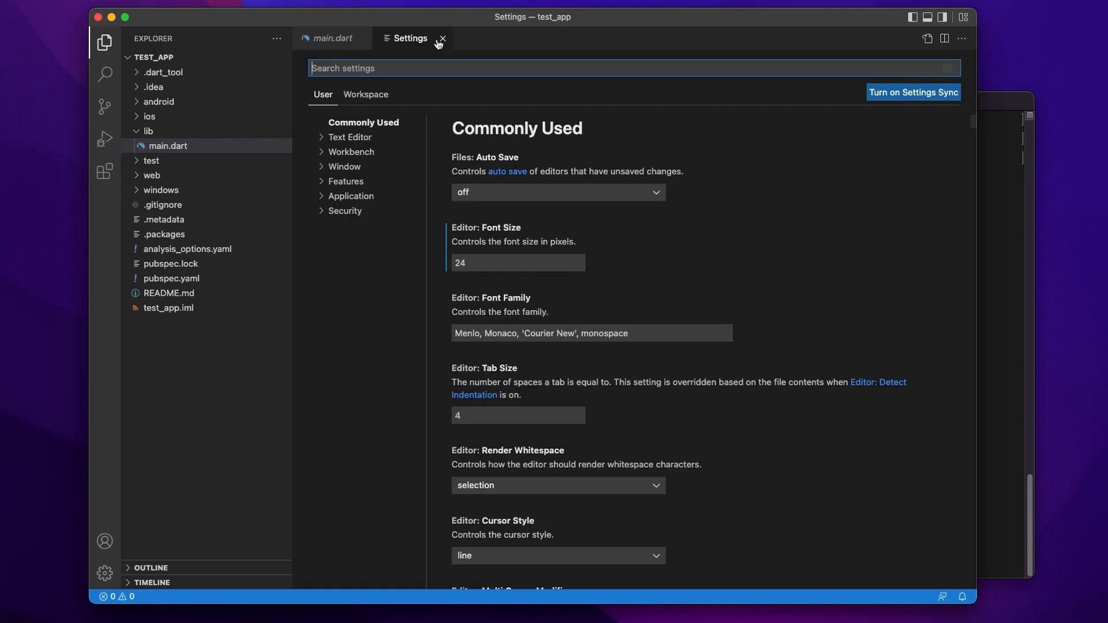
{"action": "left_click", "coordinate": [438, 38]}
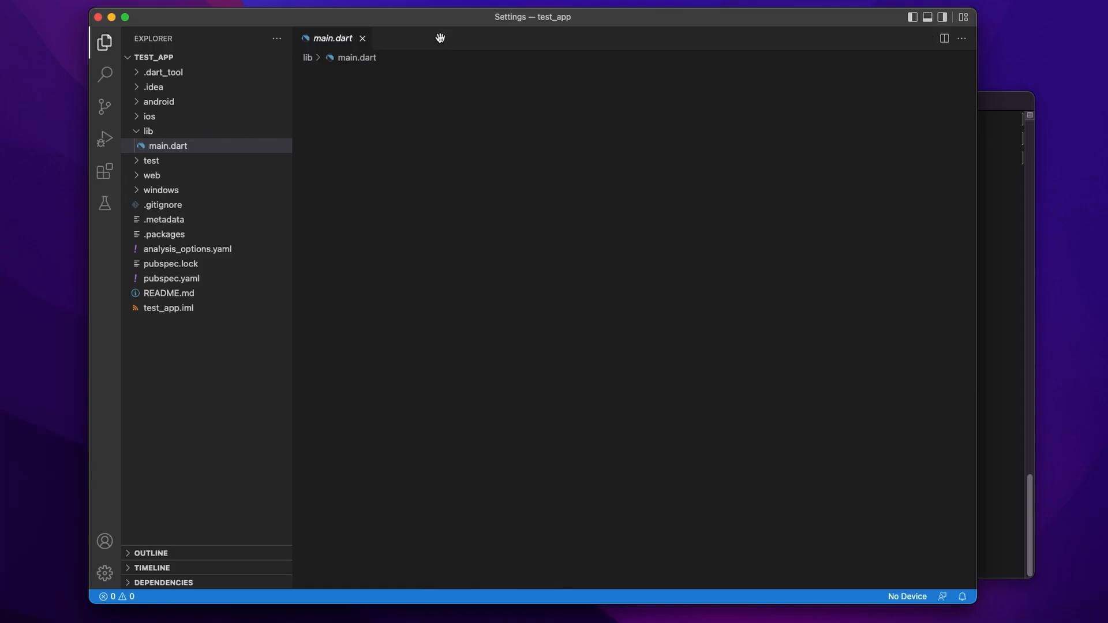
- Run main.dart without debugging to launch the Flutter demo app in Chrome
{"action": "left_click", "coordinate": [675, 109]}
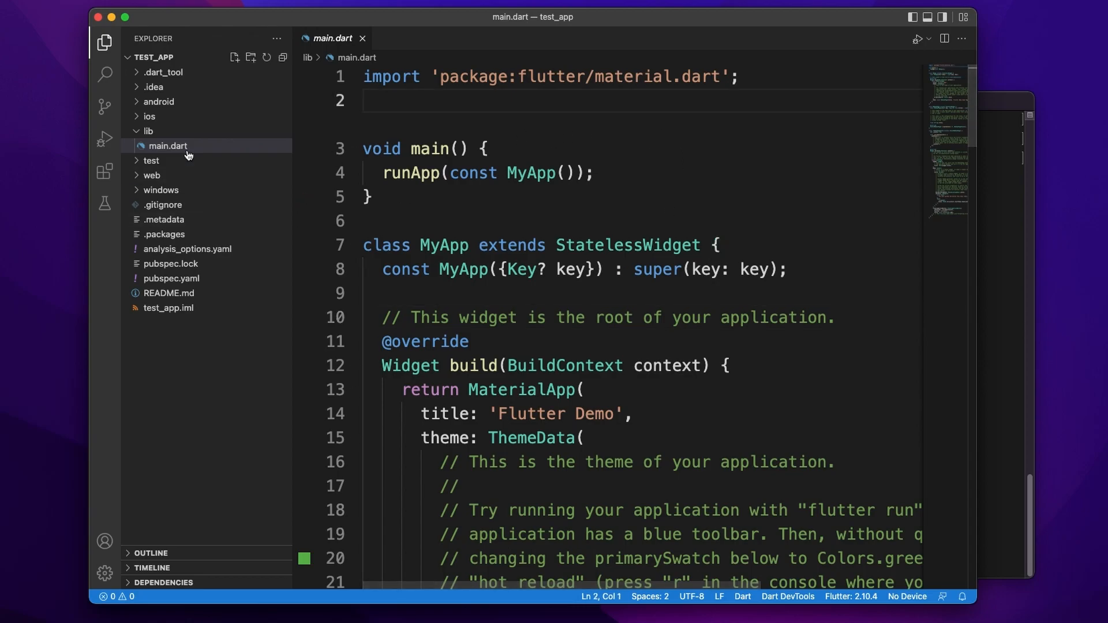
{"action": "left_click", "coordinate": [735, 172]}
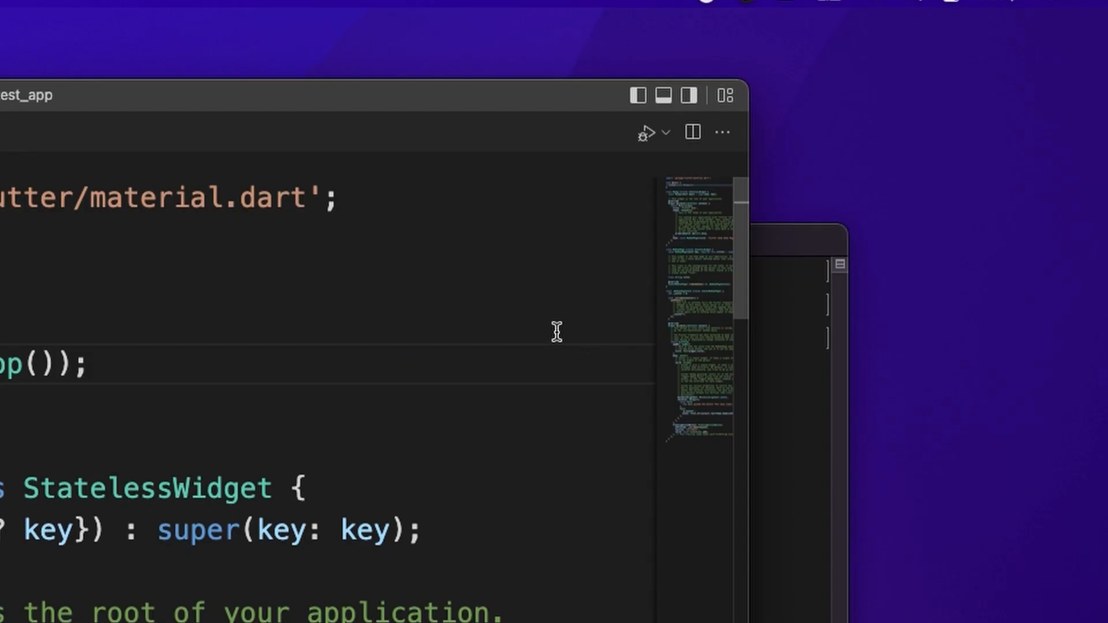
{"action": "left_click", "coordinate": [669, 139]}
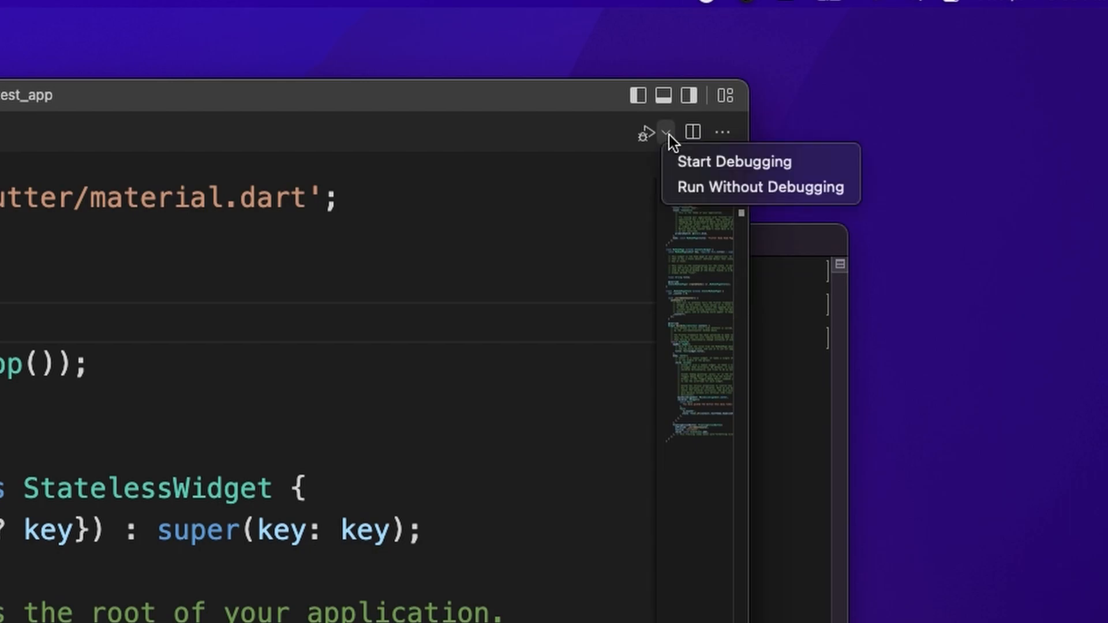
{"action": "left_click", "coordinate": [719, 191]}
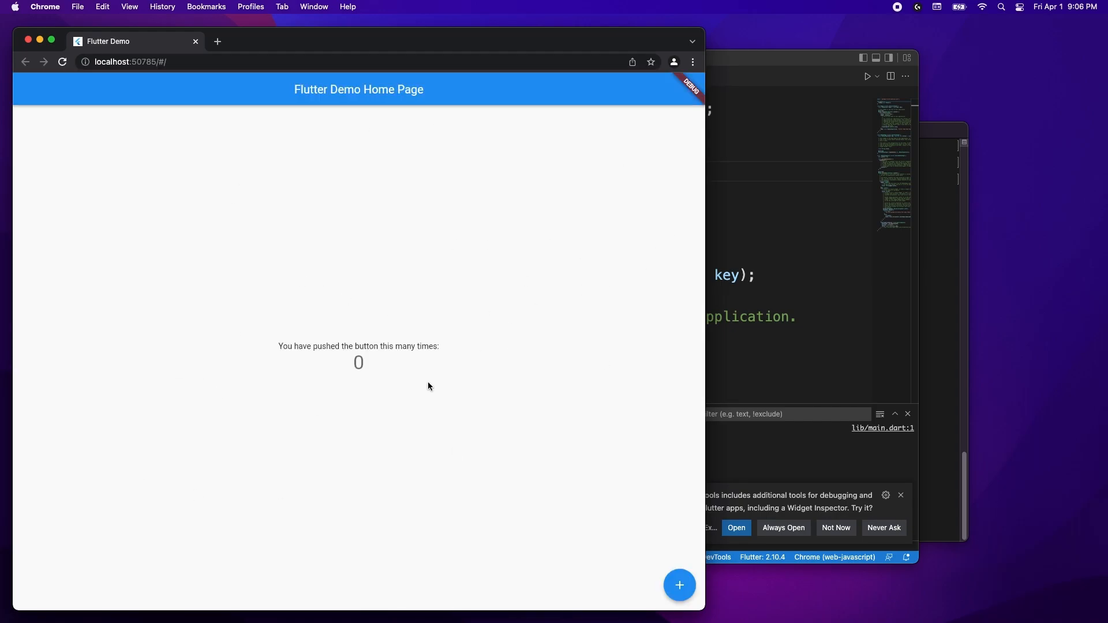
- Test the Flutter demo page in Chrome by incrementing its counter repeatedly
{"action": "triple_click", "coordinate": [681, 587]}
{"action": "triple_click", "coordinate": [681, 586]}
{"action": "triple_click", "coordinate": [681, 587]}
{"action": "triple_click", "coordinate": [681, 587]}
{"action": "double_click", "coordinate": [681, 587]}
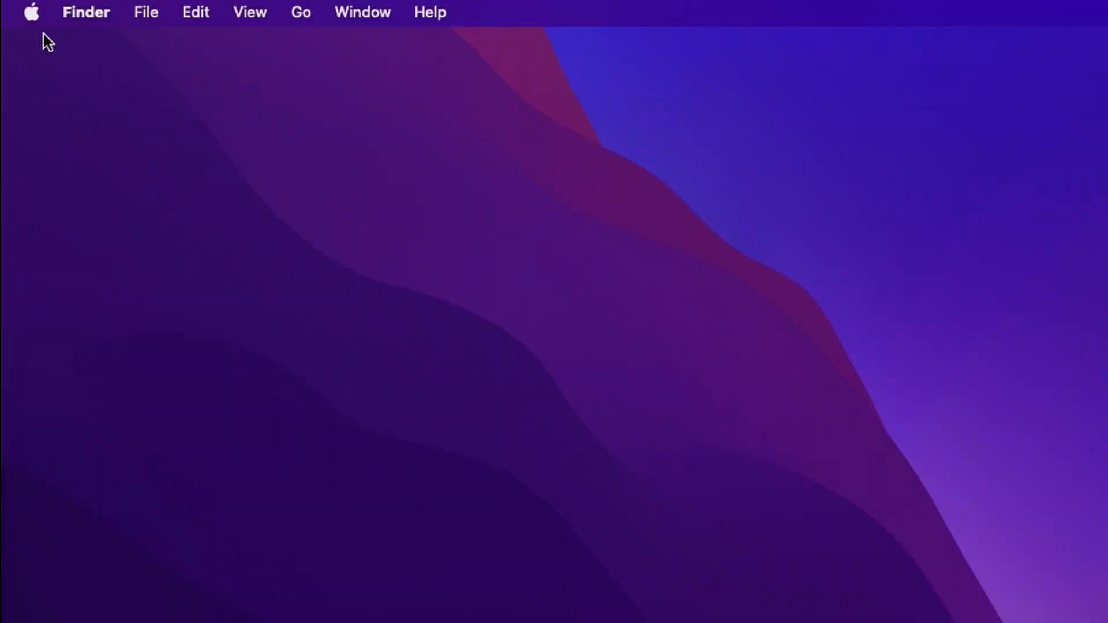
- Open the App Store, search for xcode, and download Xcode from the results
{"action": "left_click", "coordinate": [31, 13]}
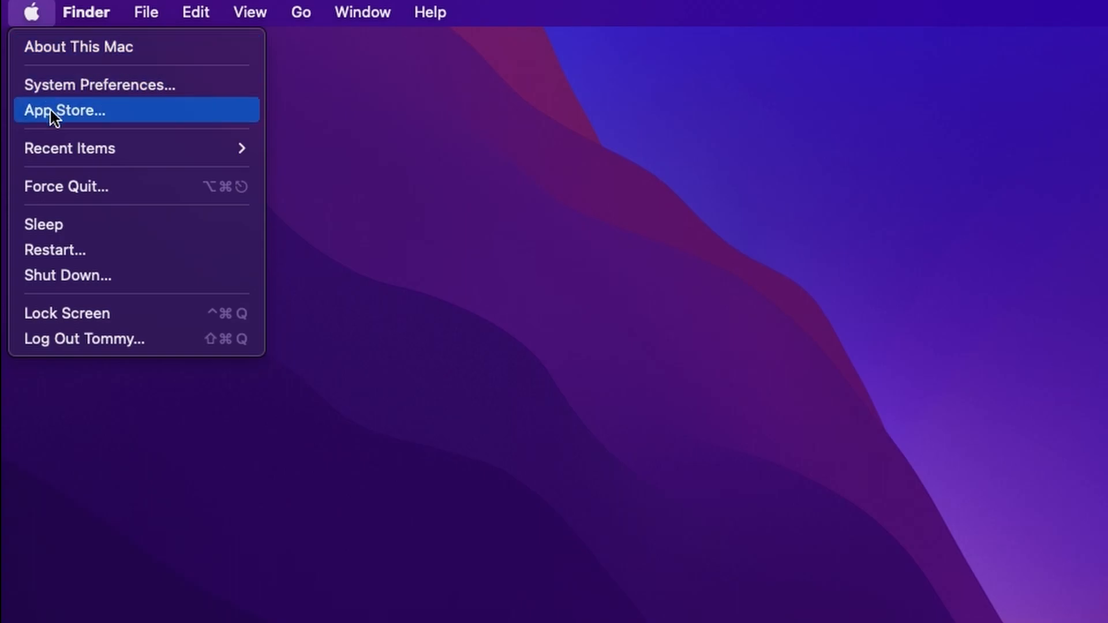
{"action": "left_click", "coordinate": [188, 121]}
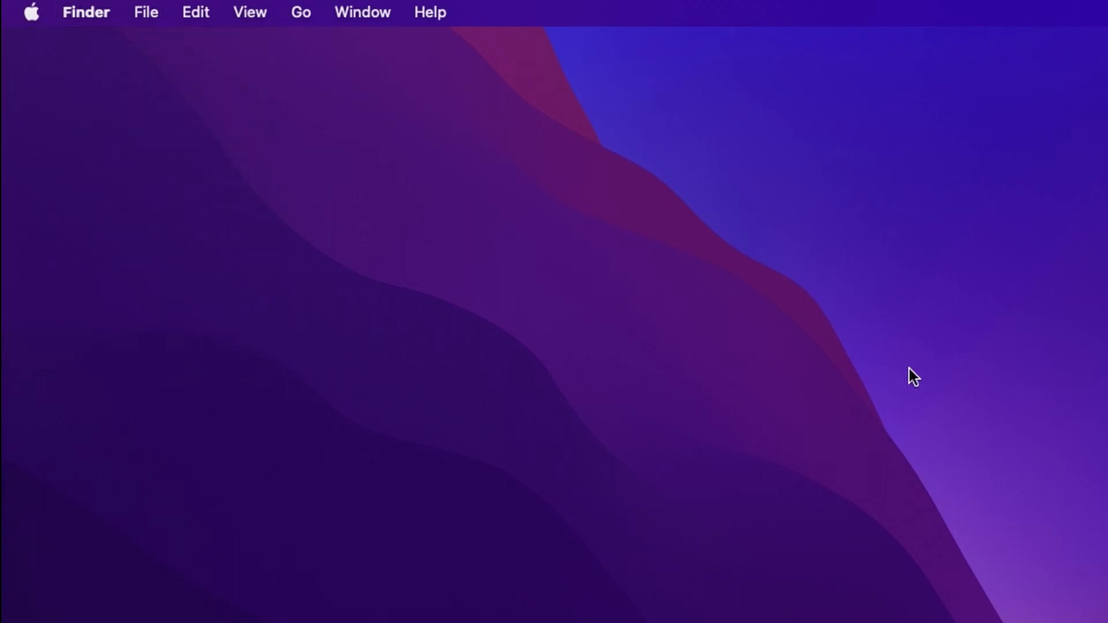
{"action": "left_click", "coordinate": [612, 180]}
{"action": "type", "text": "xcode"}
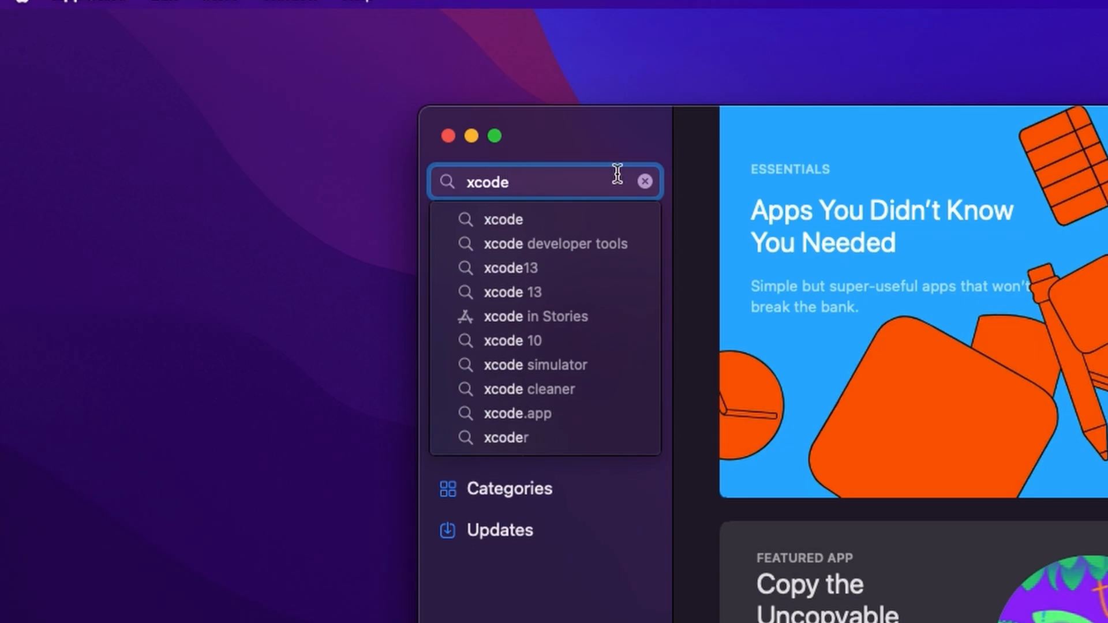
{"action": "left_click", "coordinate": [528, 221]}
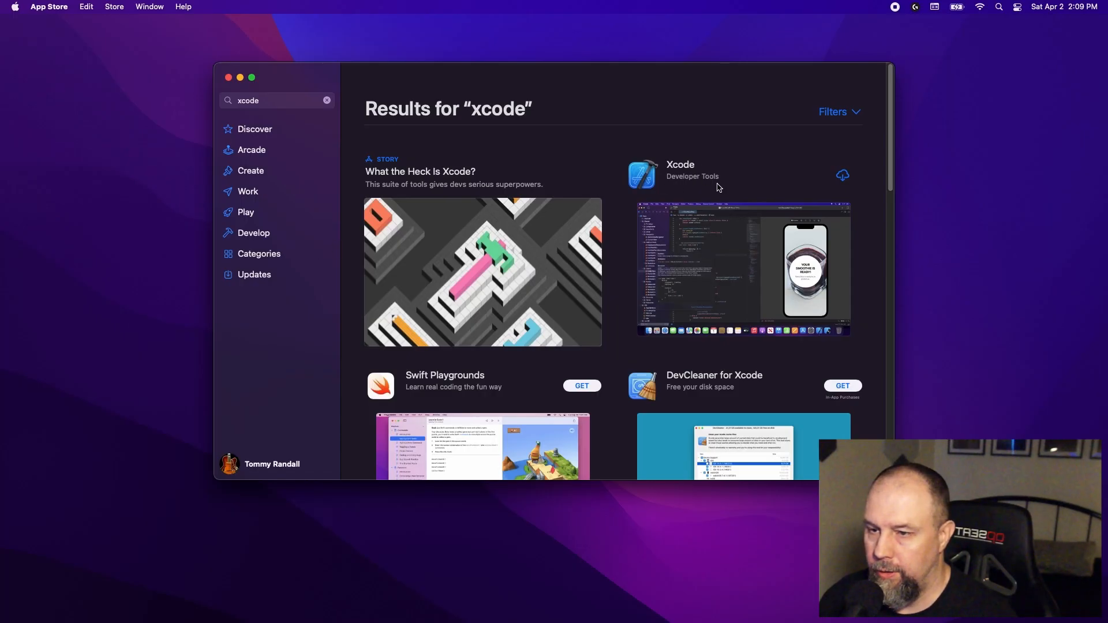
{"action": "left_click", "coordinate": [841, 179]}
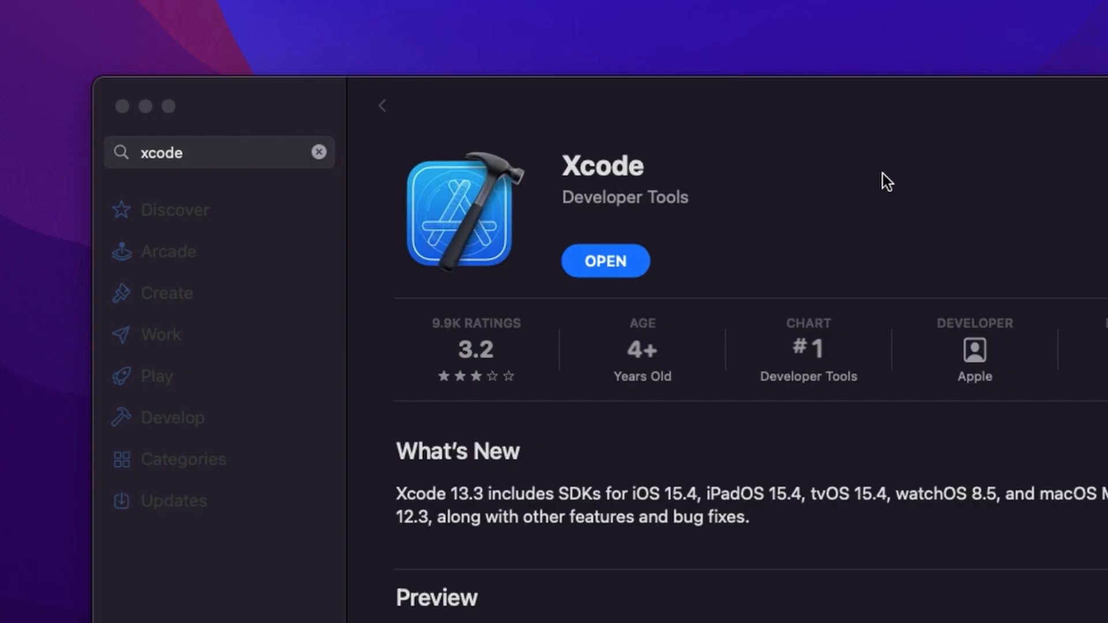
- Launch Xcode, agree to the Xcode and iOS SDK license agreement, and authorize the changes with the account password
{"action": "left_click", "coordinate": [613, 259]}
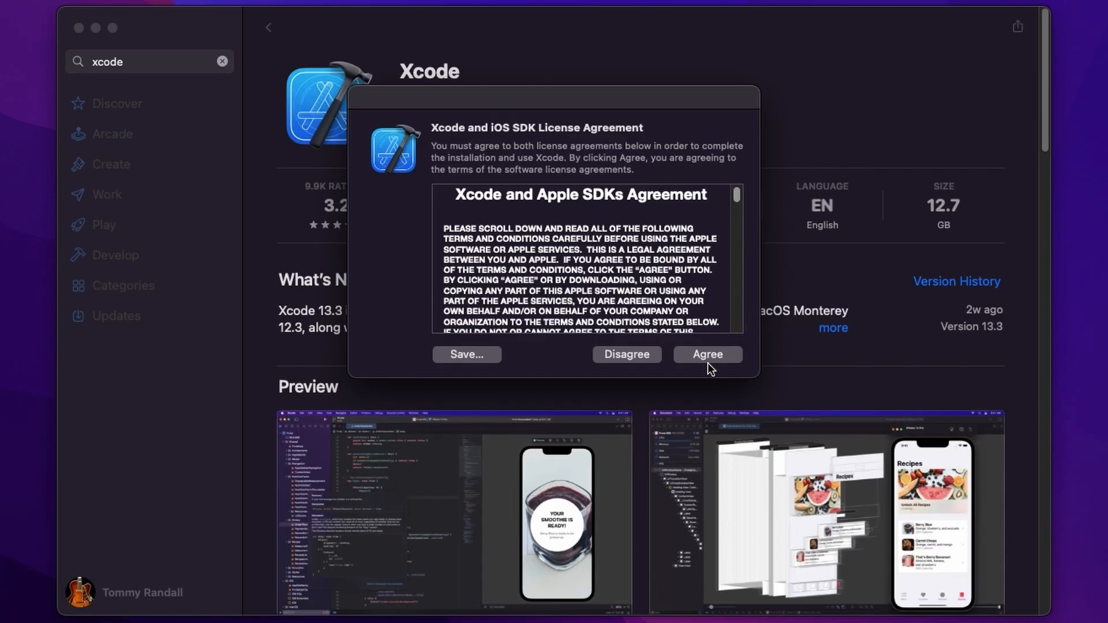
{"action": "left_click", "coordinate": [714, 356]}
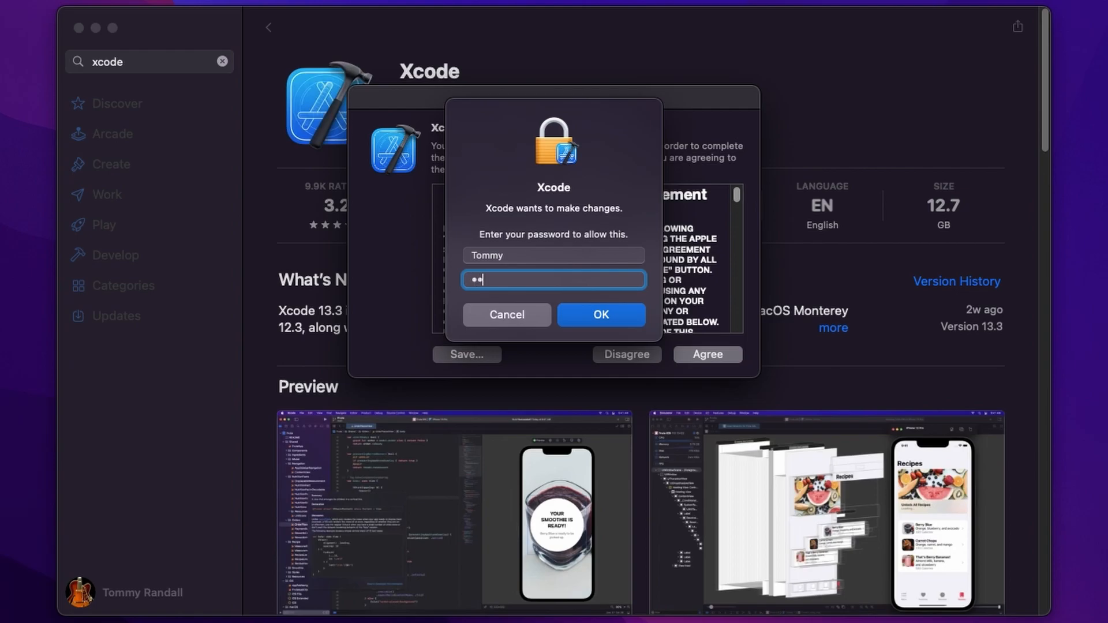
{"action": "key", "text": "Return"}
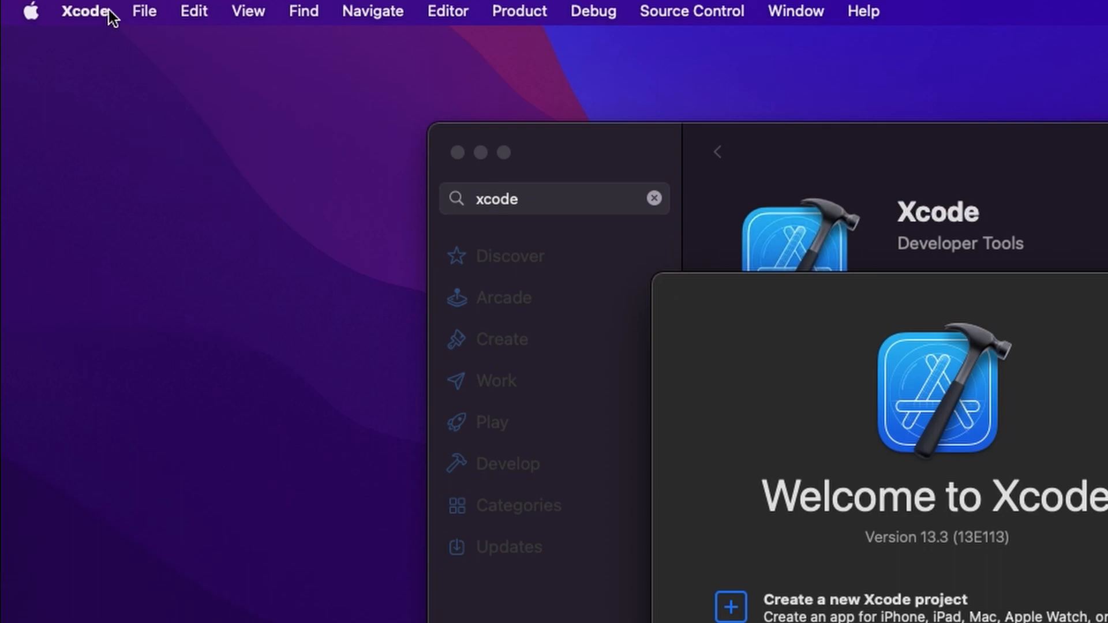
- Open the Simulator developer tool from Xcode and move the iPhone SE simulator beside the other windows
{"action": "left_click", "coordinate": [108, 13]}
{"action": "mouse_move", "coordinate": [161, 212]}
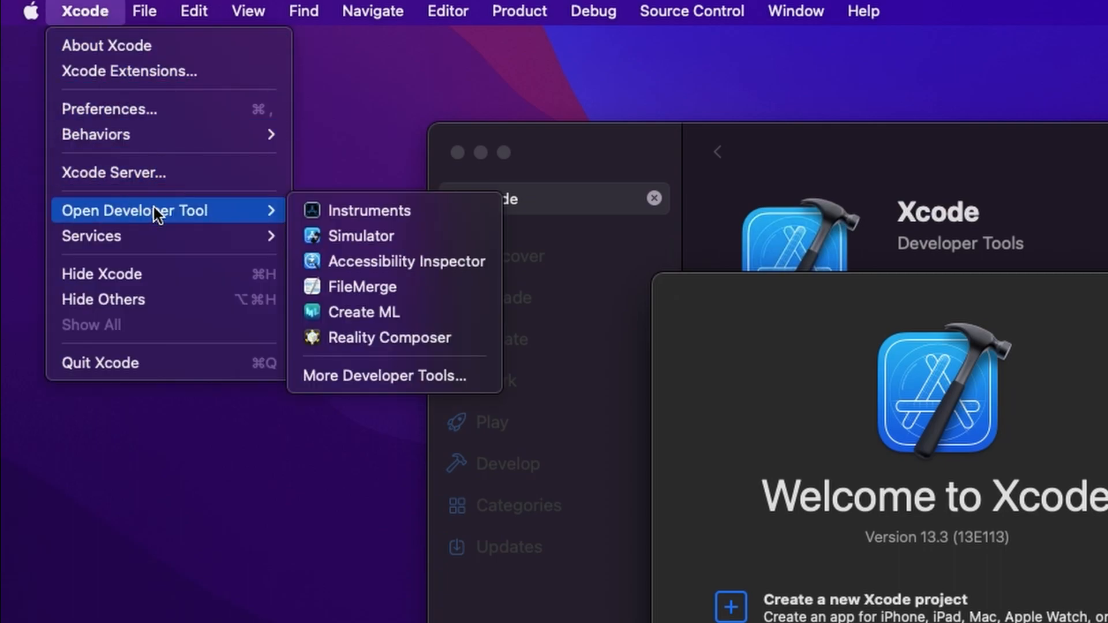
{"action": "left_click", "coordinate": [410, 238]}
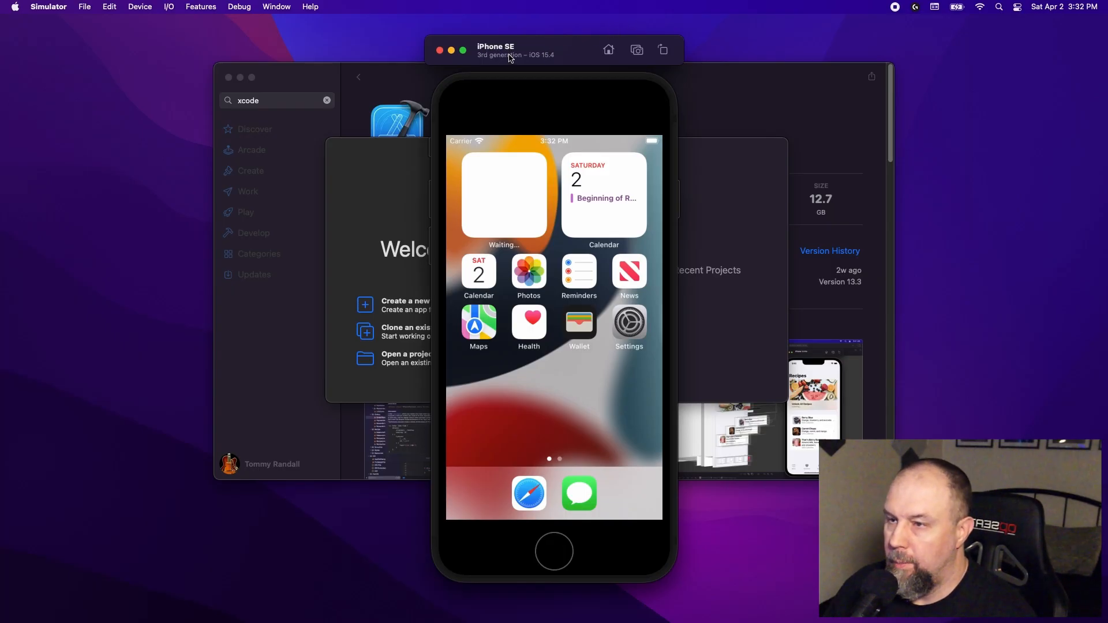
{"action": "left_click_drag", "start_coordinate": [553, 55], "coordinate": [906, 67]}
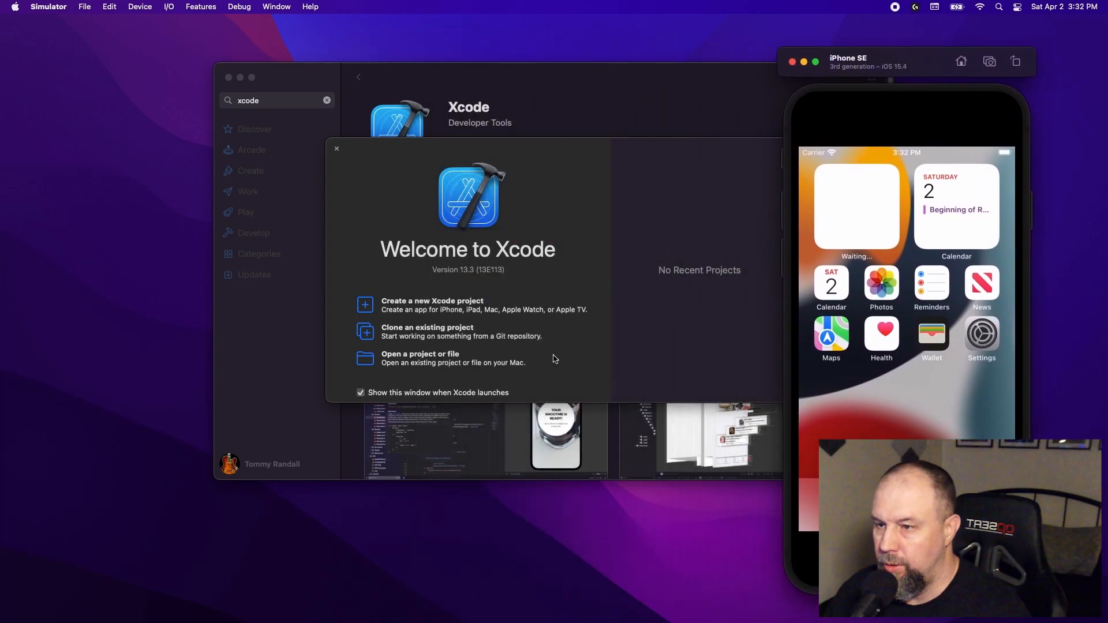
- Switch to Visual Studio Code and reopen the recent project ~/Documents/Flutter/test_app
{"action": "mouse_move", "coordinate": [525, 614]}
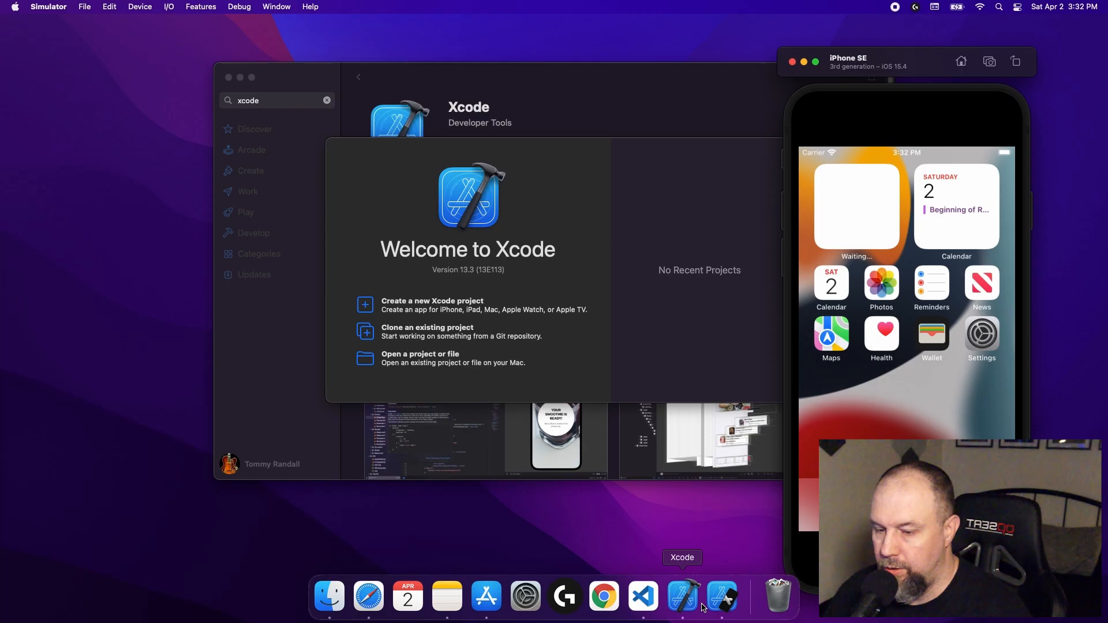
{"action": "left_click", "coordinate": [643, 596]}
{"action": "left_click", "coordinate": [67, 7]}
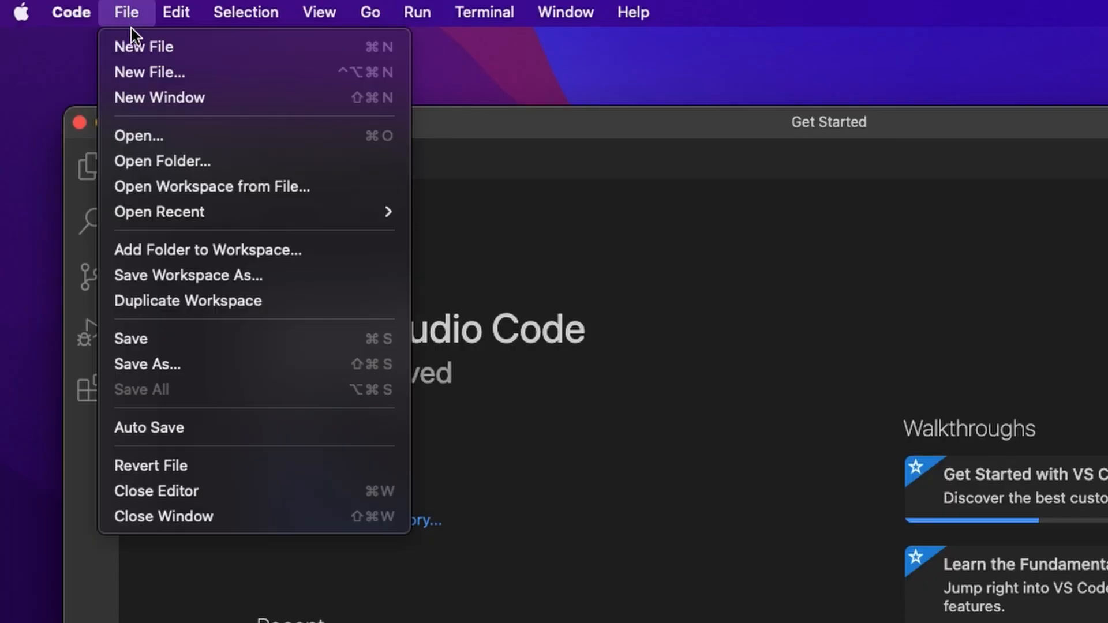
{"action": "mouse_move", "coordinate": [179, 219]}
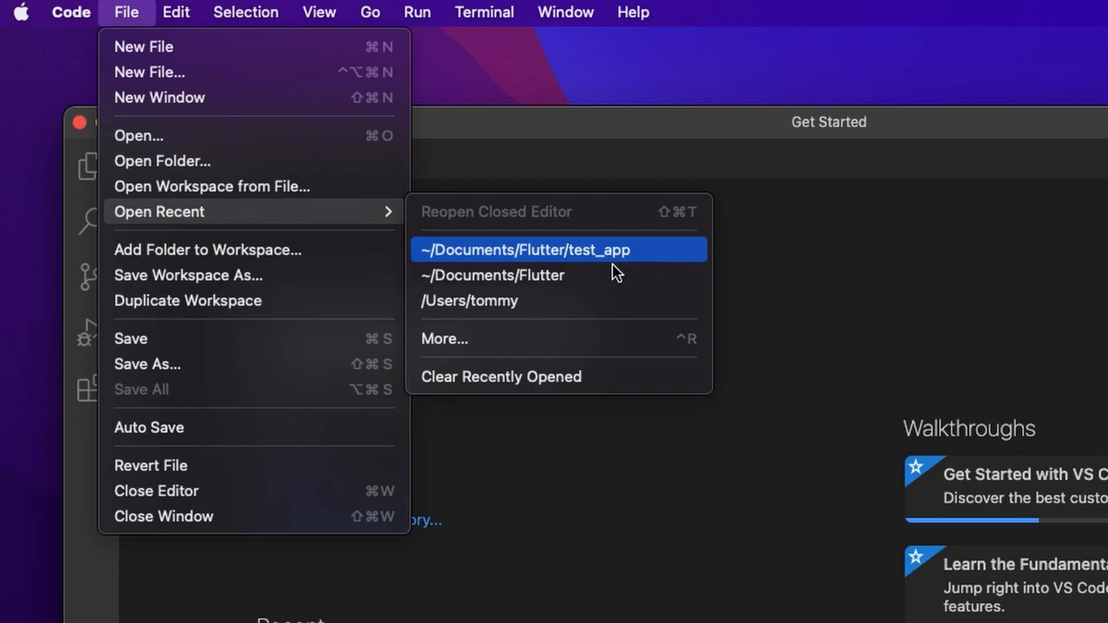
{"action": "left_click", "coordinate": [615, 268]}
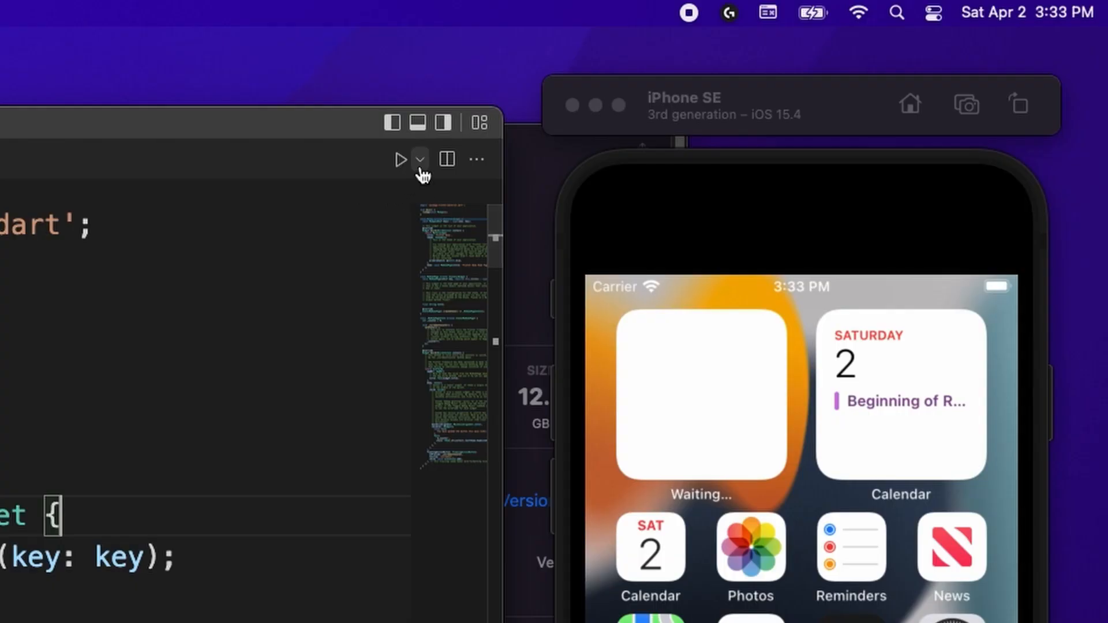
- Run test_app without debugging on the iPhone SE simulator and test the demo counter by repeatedly using its plus button
{"action": "left_click", "coordinate": [421, 171]}
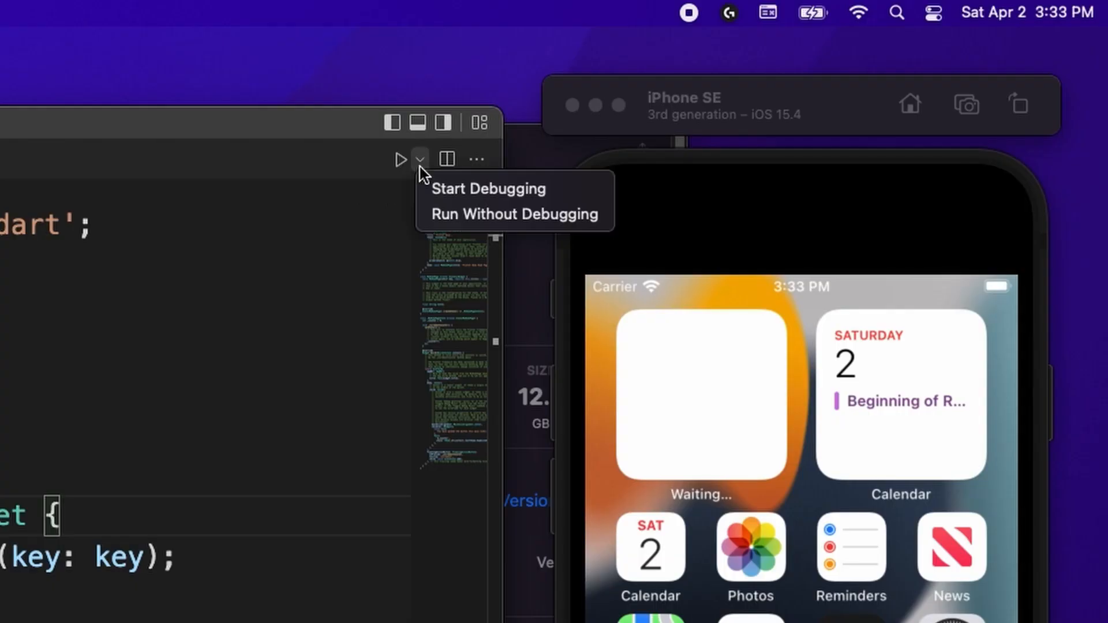
{"action": "left_click", "coordinate": [506, 224]}
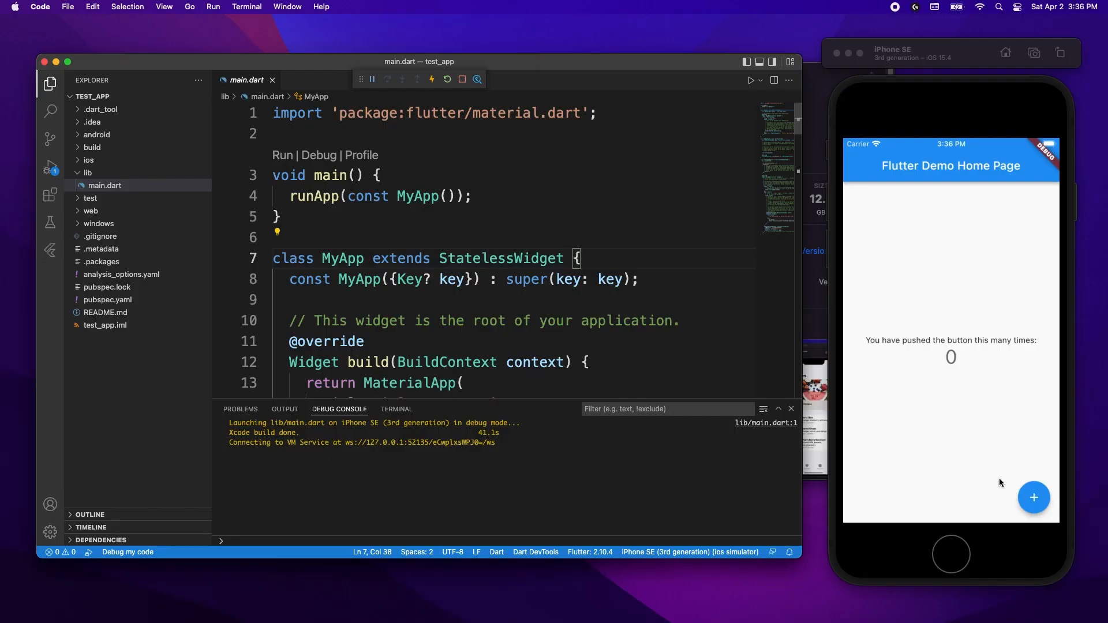
{"action": "double_click", "coordinate": [1030, 499]}
{"action": "double_click", "coordinate": [1030, 499]}
{"action": "triple_click", "coordinate": [1030, 498]}
{"action": "double_click", "coordinate": [1031, 499]}
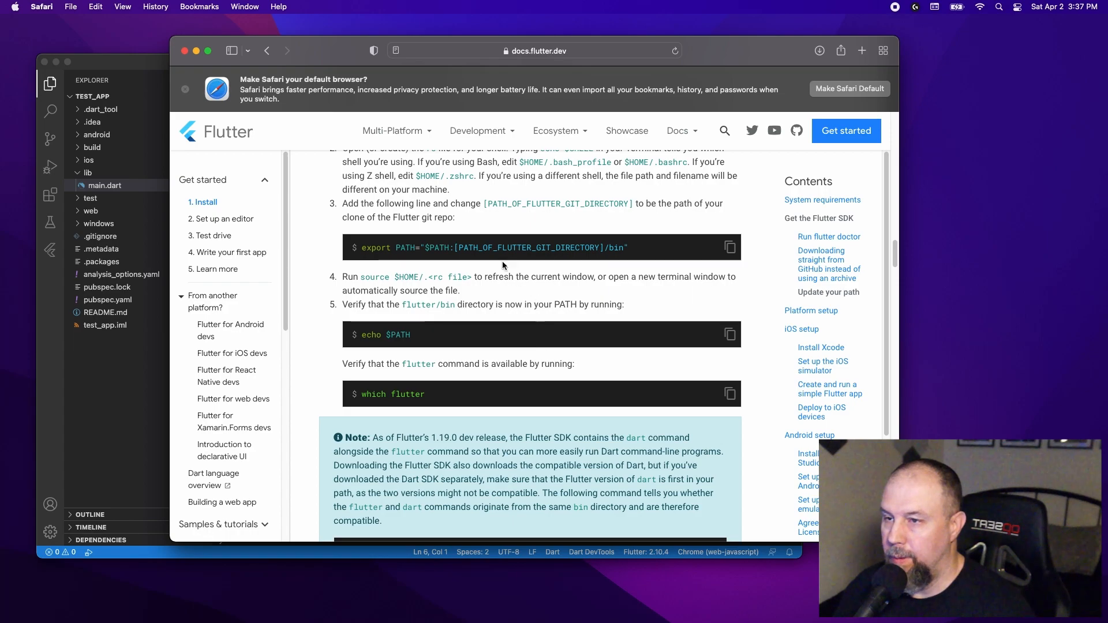
- Search the web for android studio, agree to the download terms, and download the Mac with Intel chip version
{"action": "left_click", "coordinate": [621, 55]}
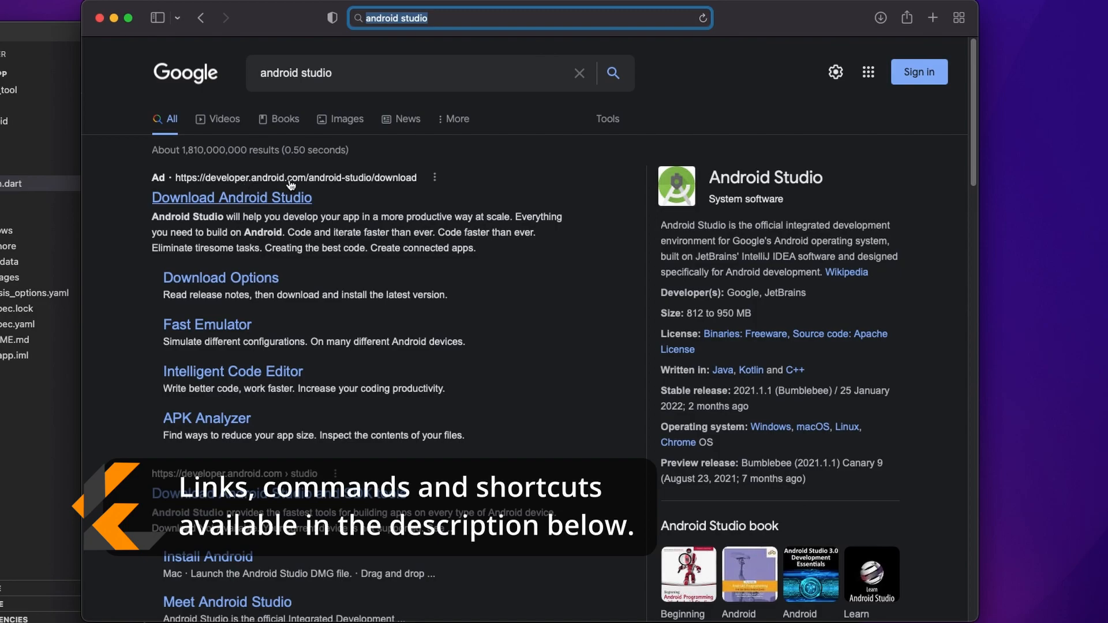
{"action": "left_click", "coordinate": [311, 199]}
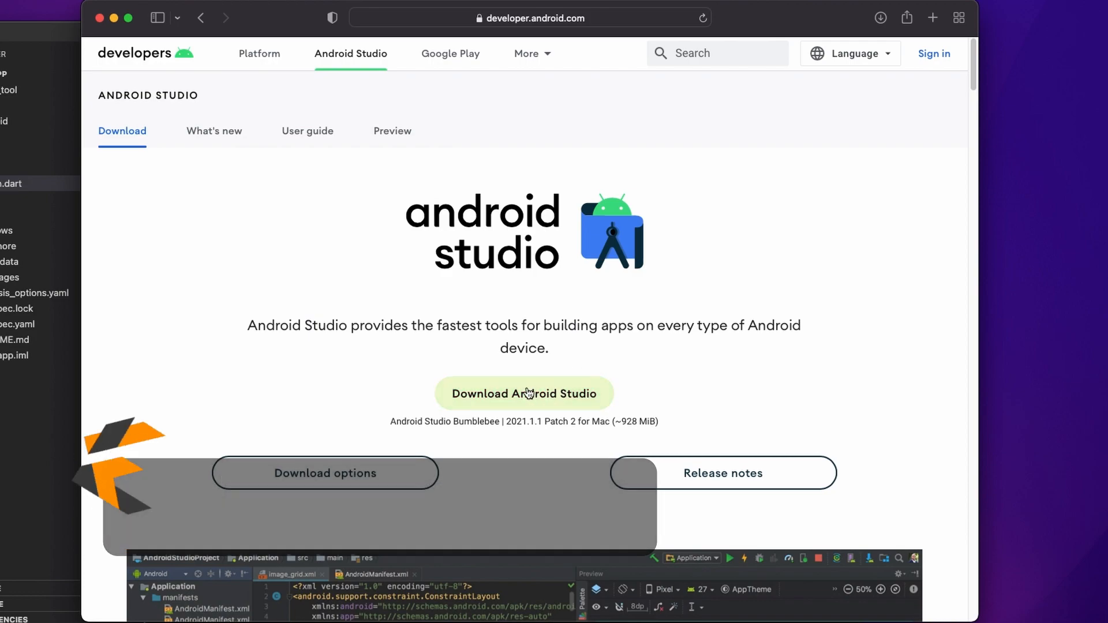
{"action": "left_click", "coordinate": [563, 400]}
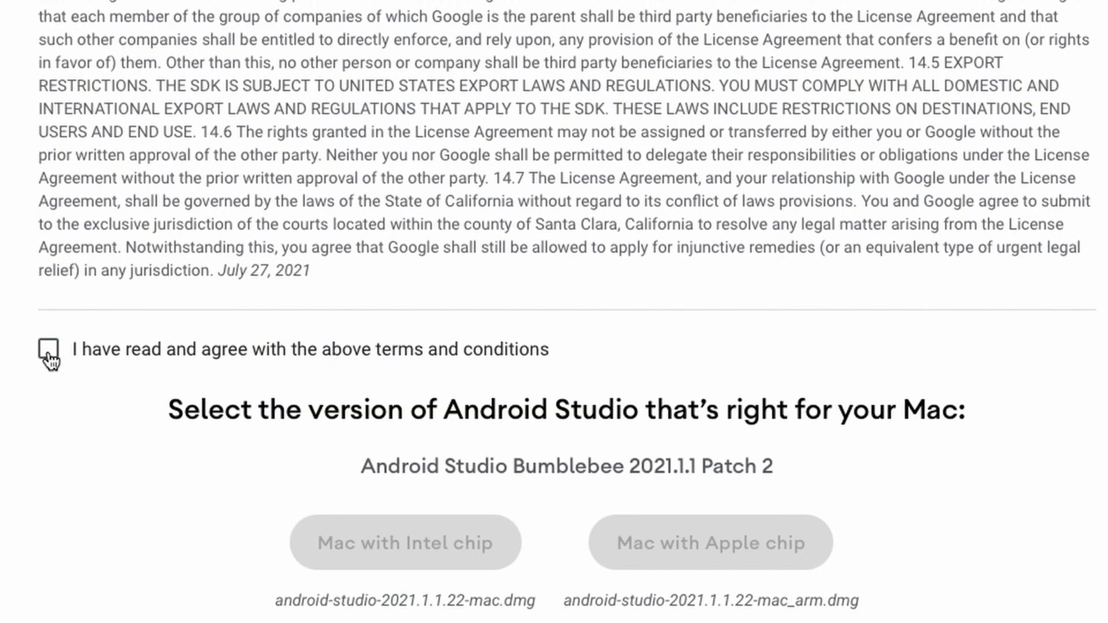
{"action": "left_click", "coordinate": [205, 393]}
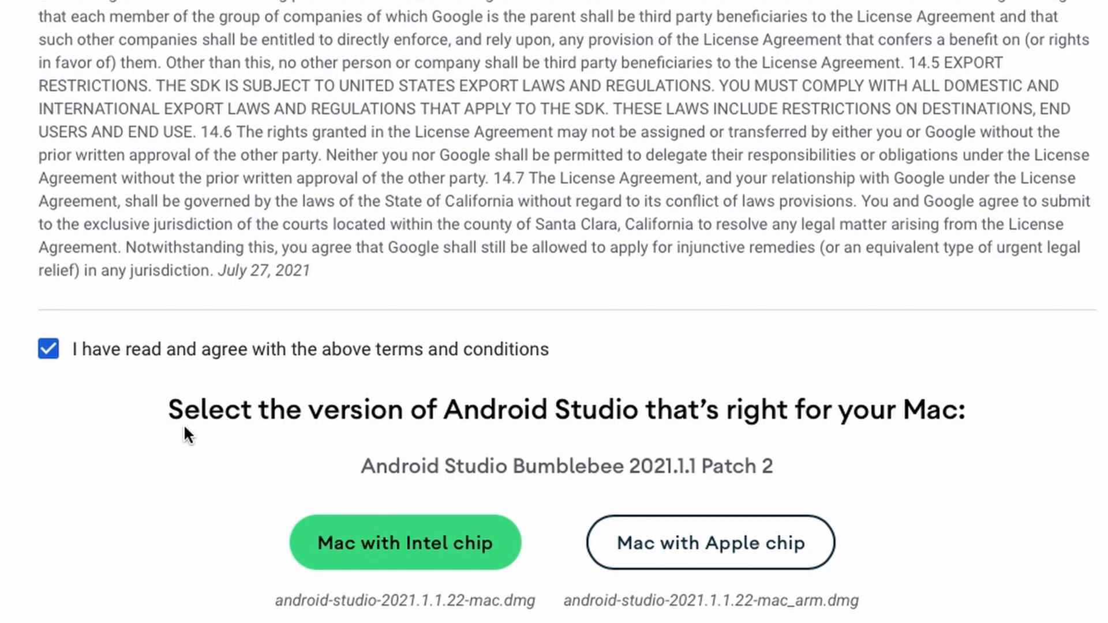
{"action": "left_click", "coordinate": [434, 548]}
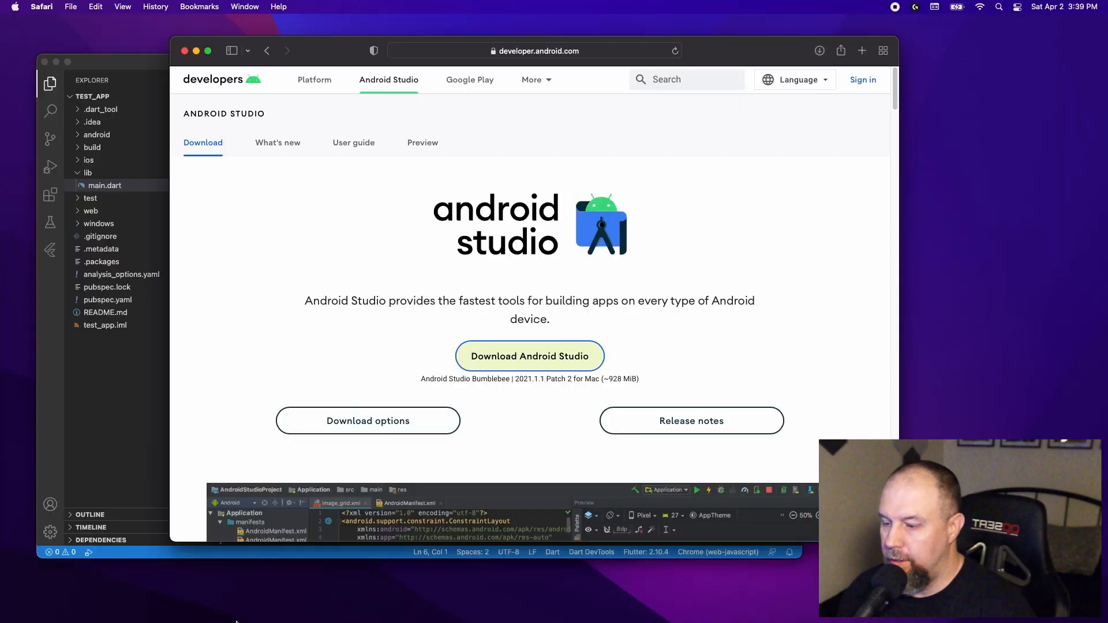
- Open android-studio-2021.1.1.22-mac.dmg from Downloads and copy Android Studio into the Applications folder
{"action": "left_click", "coordinate": [360, 604]}
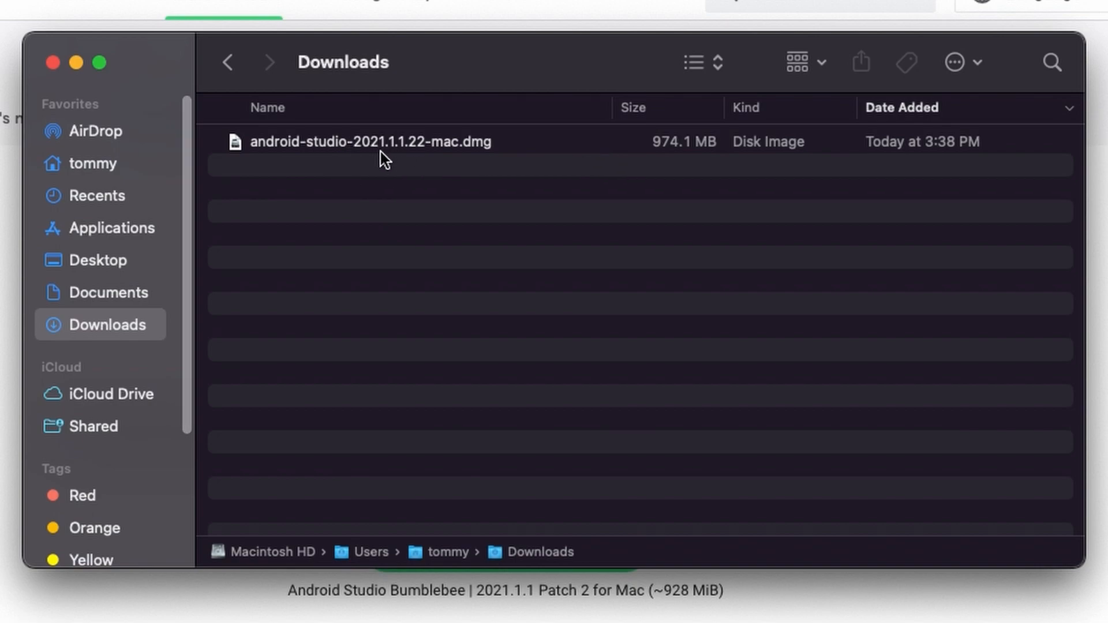
{"action": "left_click", "coordinate": [374, 149]}
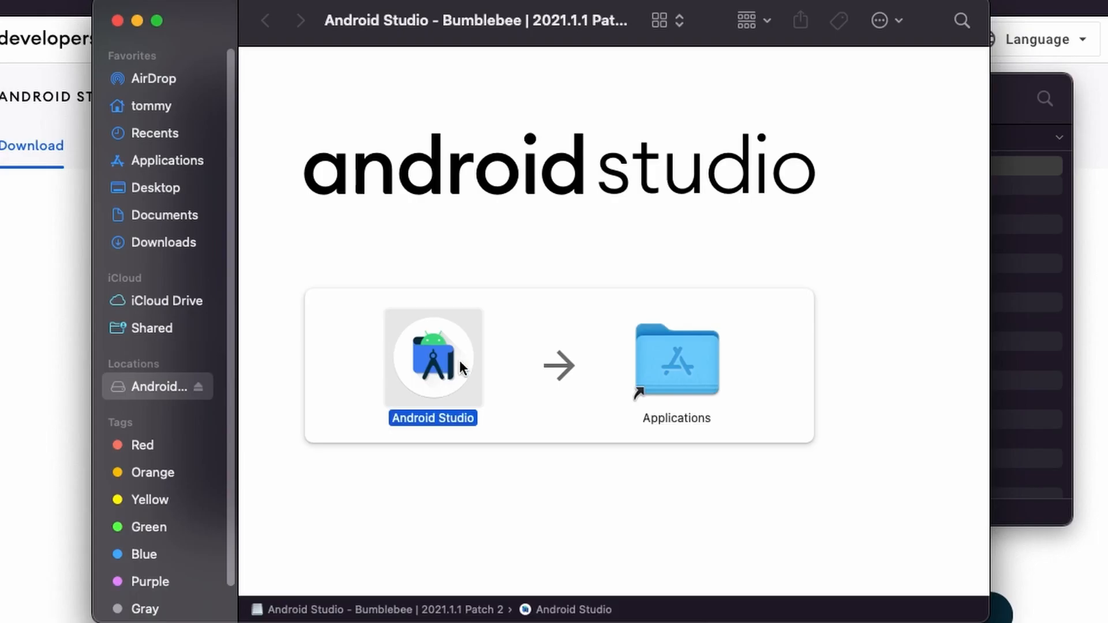
{"action": "left_click_drag", "start_coordinate": [460, 358], "coordinate": [685, 364]}
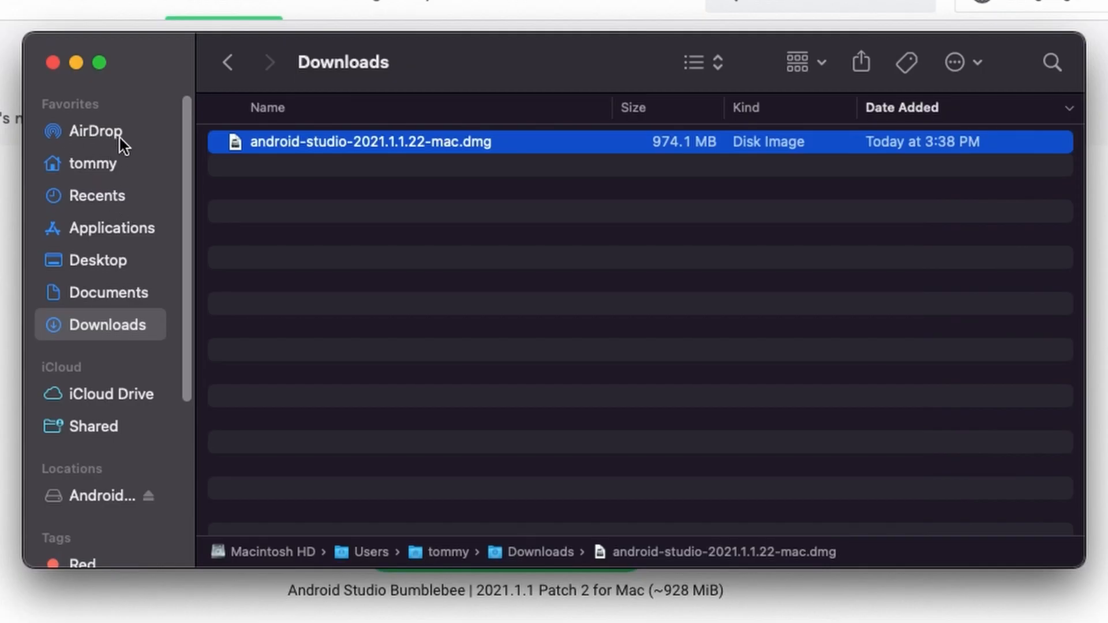
- Launch Android Studio from the Applications folder without importing settings, and decline to send usage statistics to Google
{"action": "left_click", "coordinate": [102, 227]}
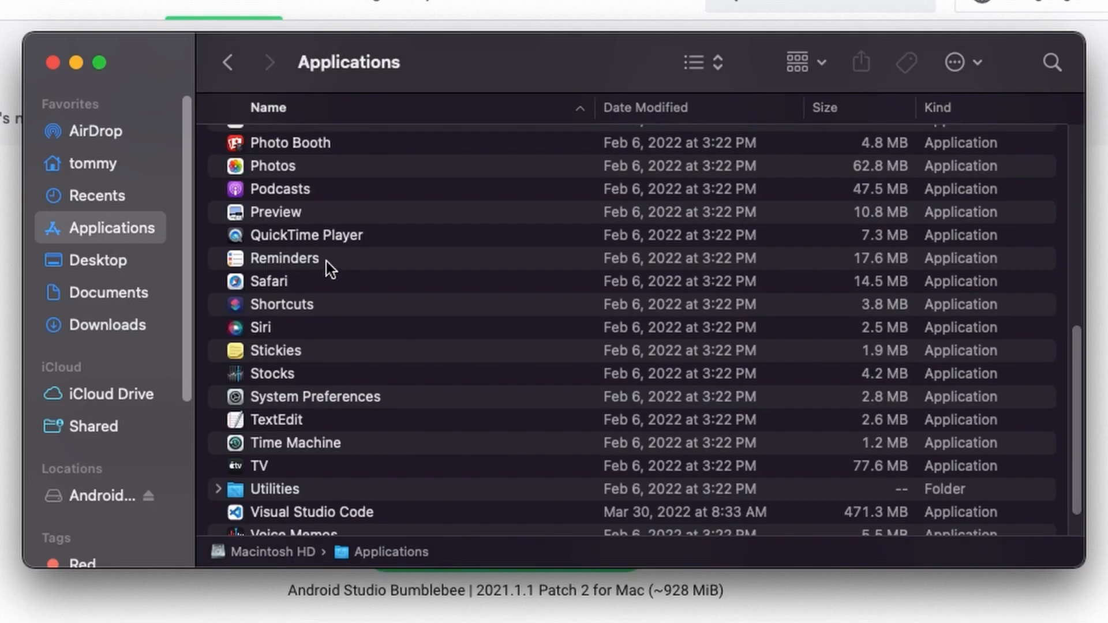
{"action": "scroll", "coordinate": [317, 266], "scroll_direction": "up", "scroll_amount": 5}
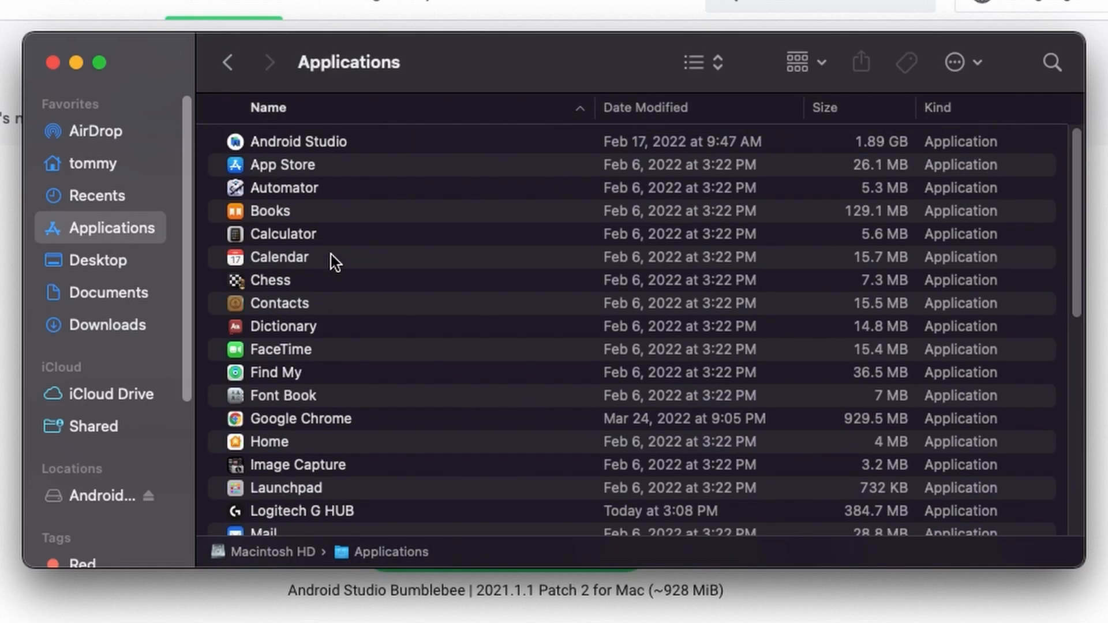
{"action": "double_click", "coordinate": [328, 144]}
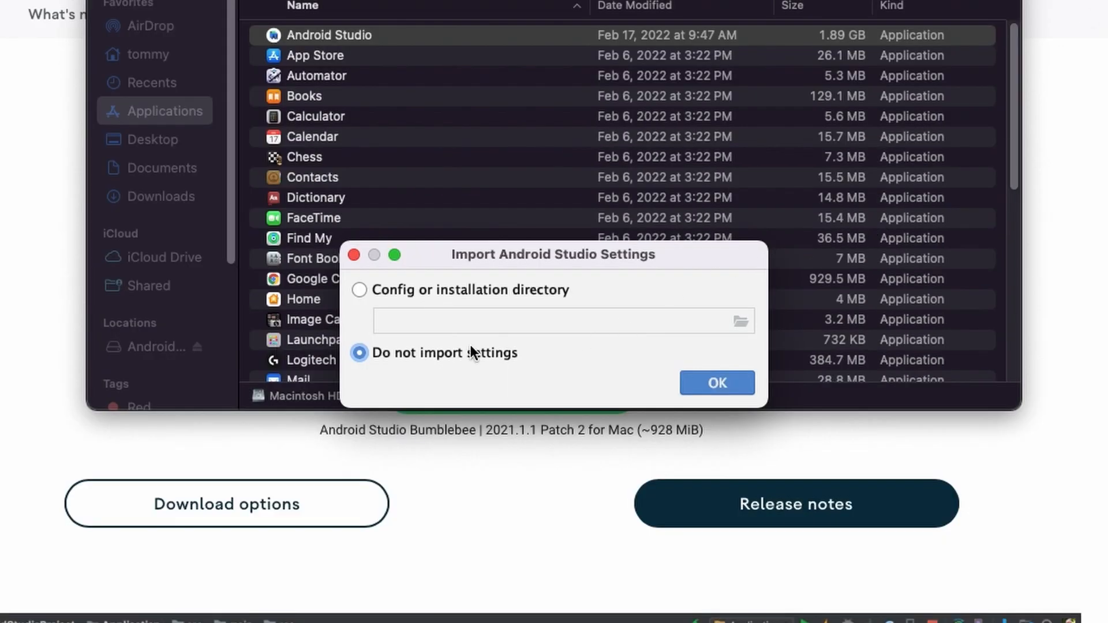
{"action": "left_click", "coordinate": [709, 383]}
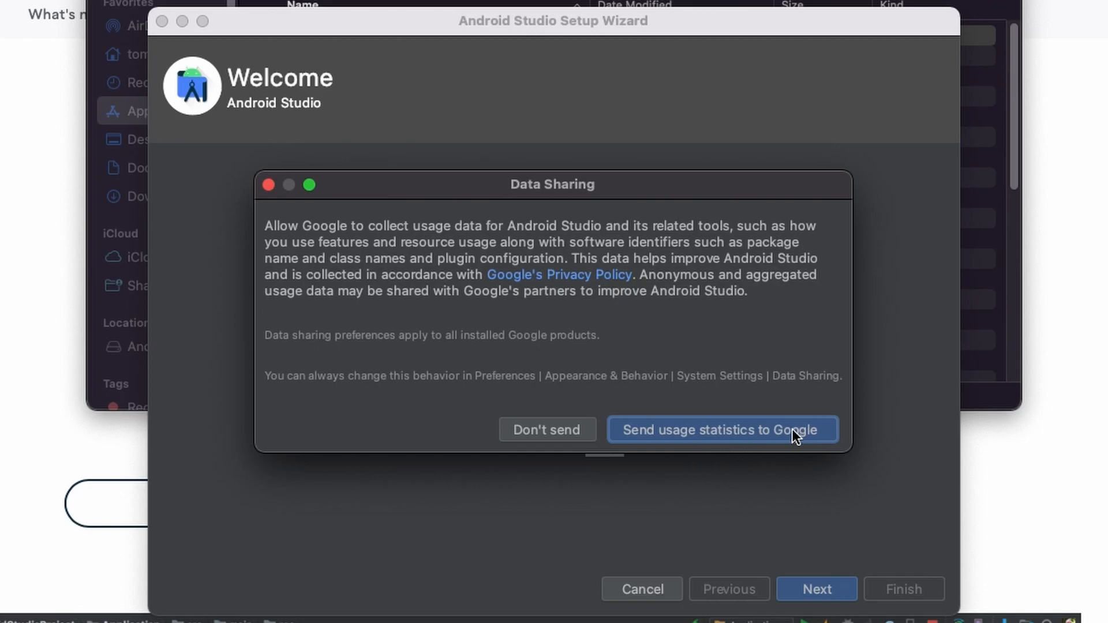
{"action": "left_click", "coordinate": [547, 431]}
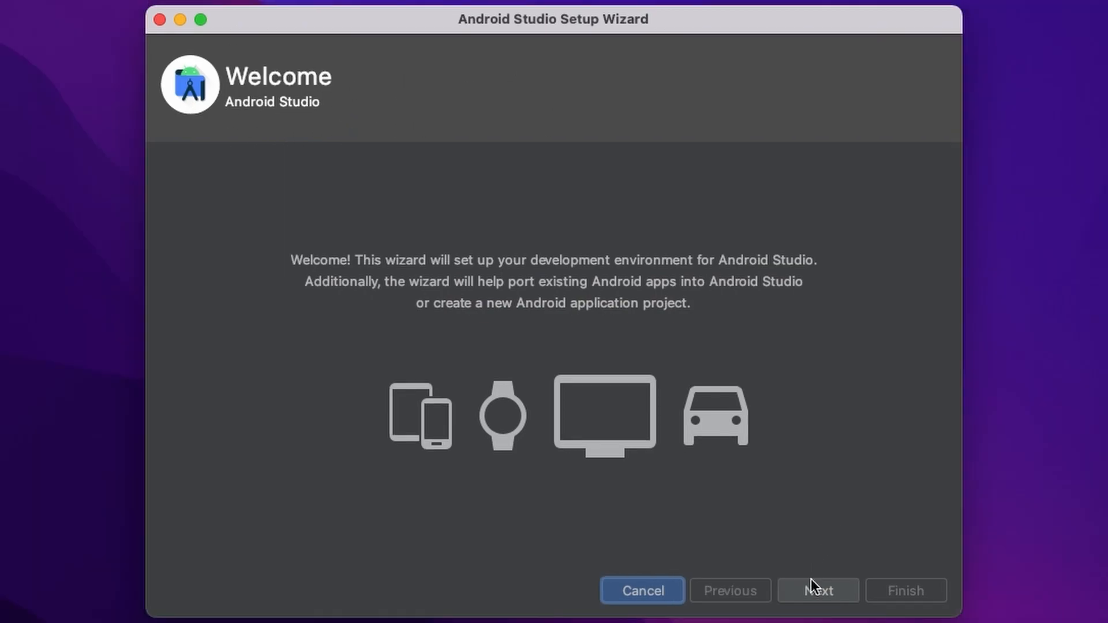
- Configure the Android Studio setup with the Standard install type and Darcula theme, and accept the listed installation settings
{"action": "left_click", "coordinate": [816, 589]}
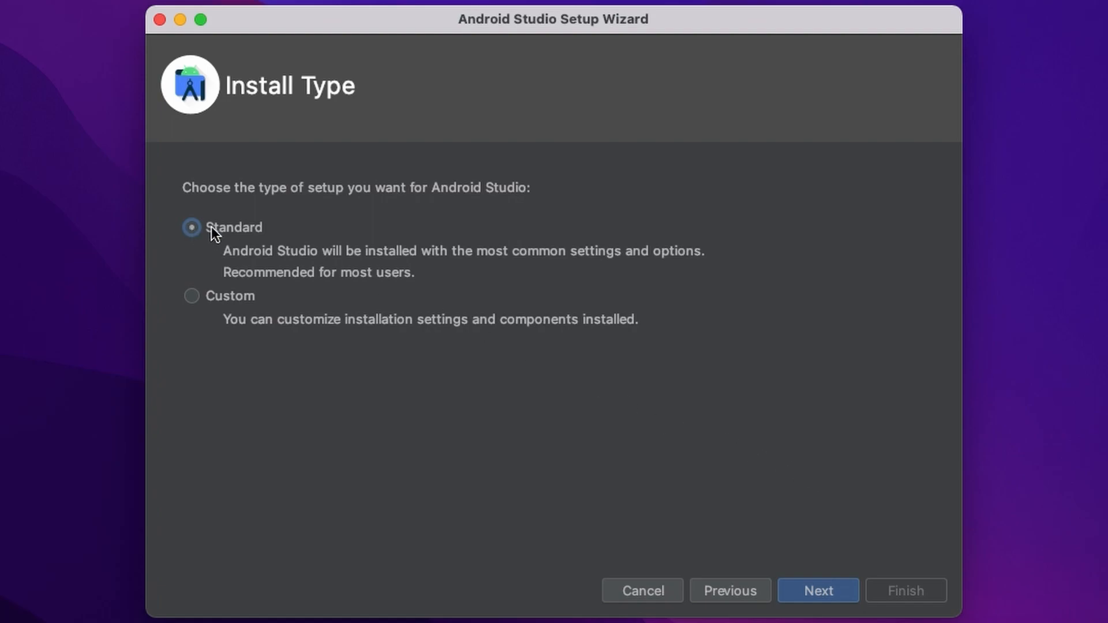
{"action": "left_click", "coordinate": [816, 587]}
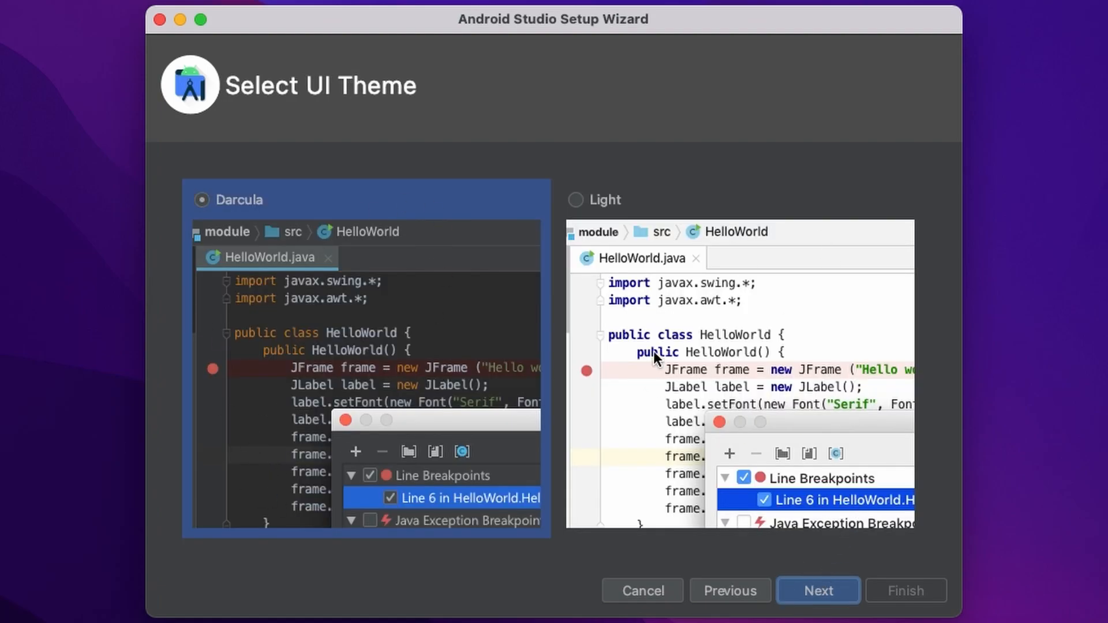
{"action": "left_click", "coordinate": [809, 588]}
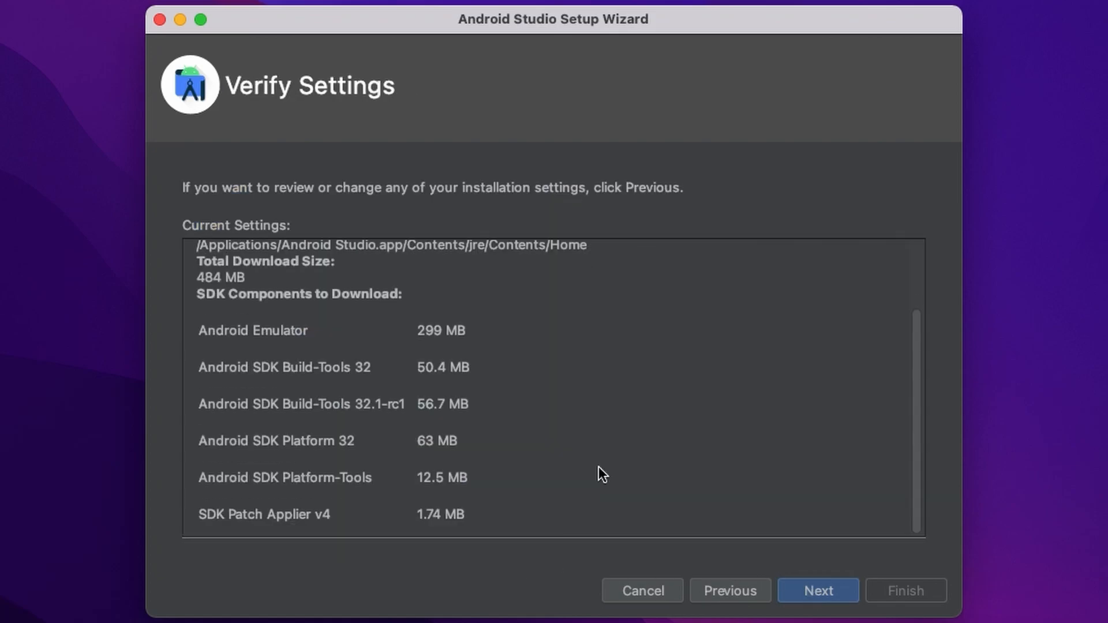
{"action": "left_click", "coordinate": [826, 591]}
- Accept the android-sdk-license and android-sdk-preview-license, and complete the SDK component download to finish the setup wizard
{"action": "scroll", "coordinate": [774, 441], "scroll_direction": "down", "scroll_amount": 5}
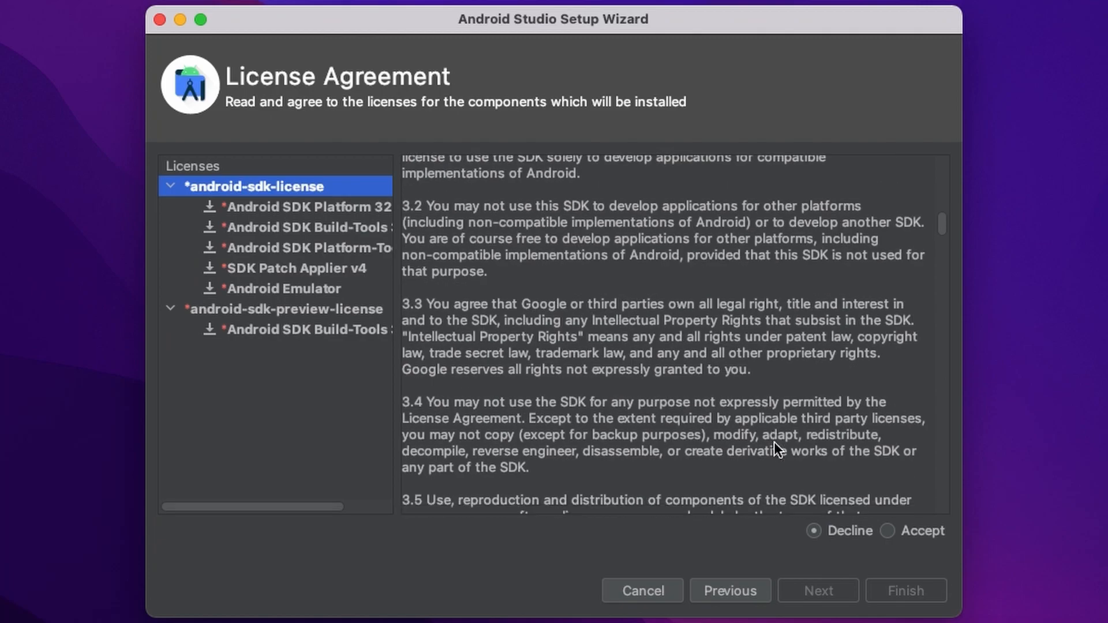
{"action": "left_click", "coordinate": [888, 530]}
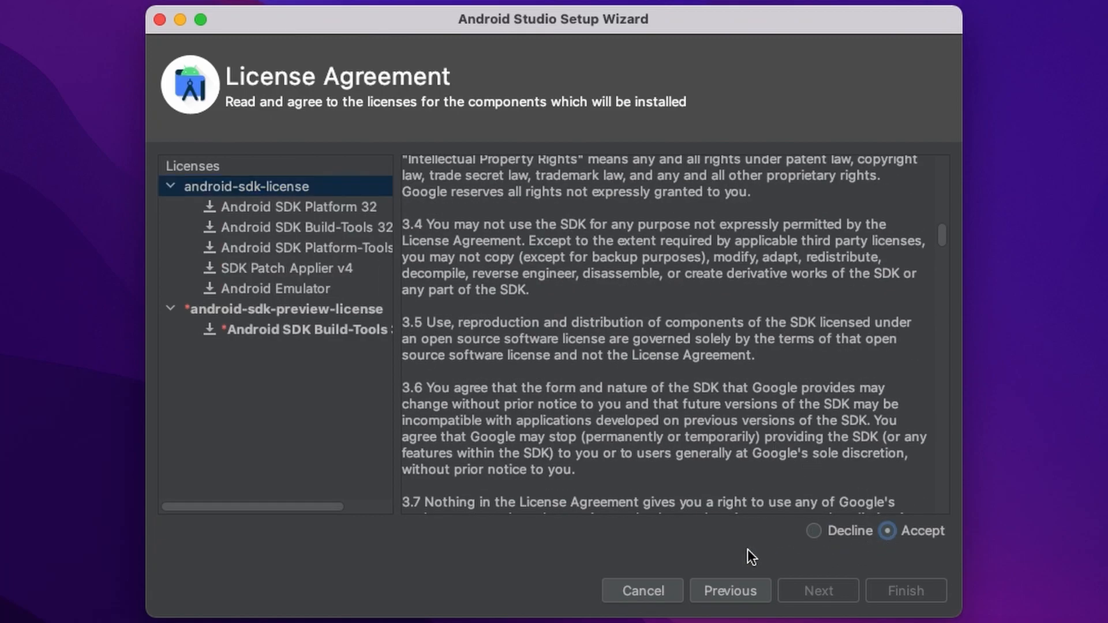
{"action": "left_click_drag", "start_coordinate": [943, 282], "coordinate": [964, 521]}
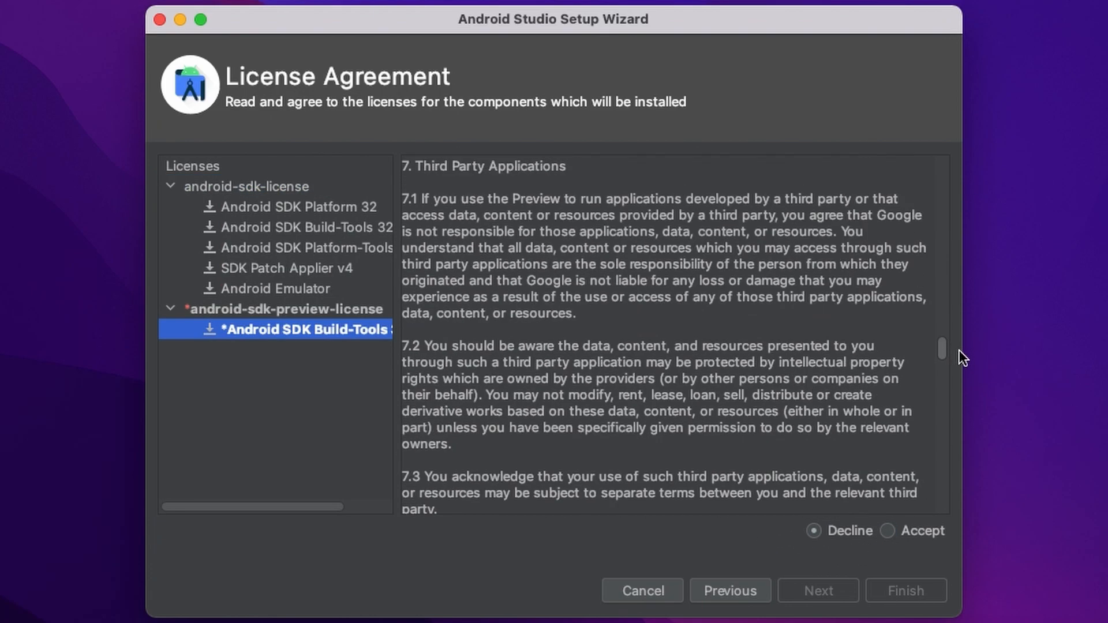
{"action": "left_click", "coordinate": [923, 531]}
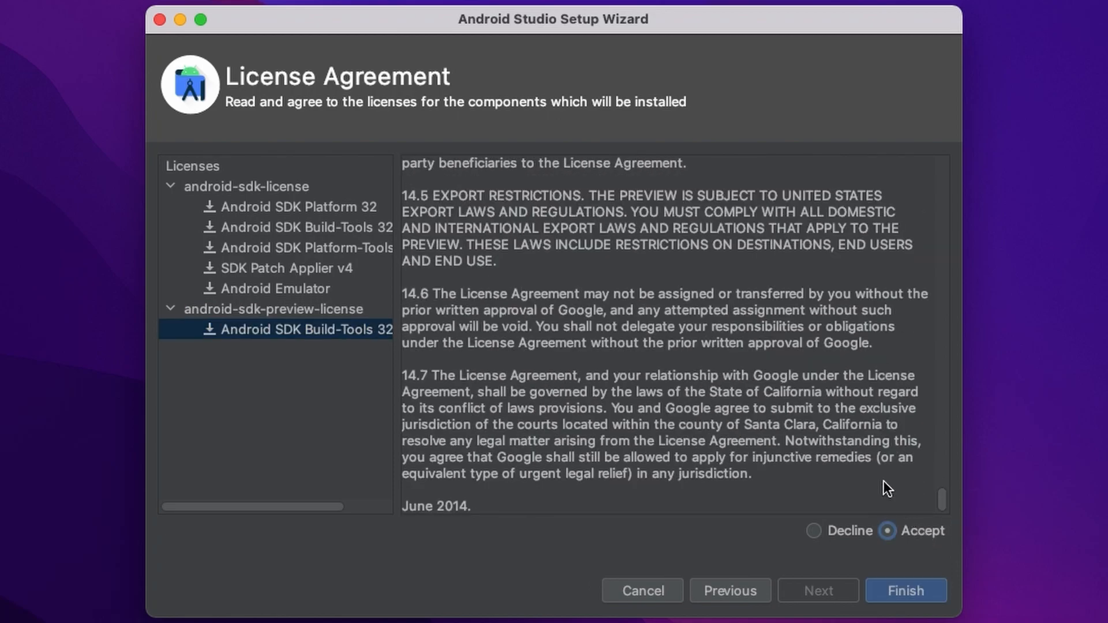
{"action": "left_click", "coordinate": [923, 587]}
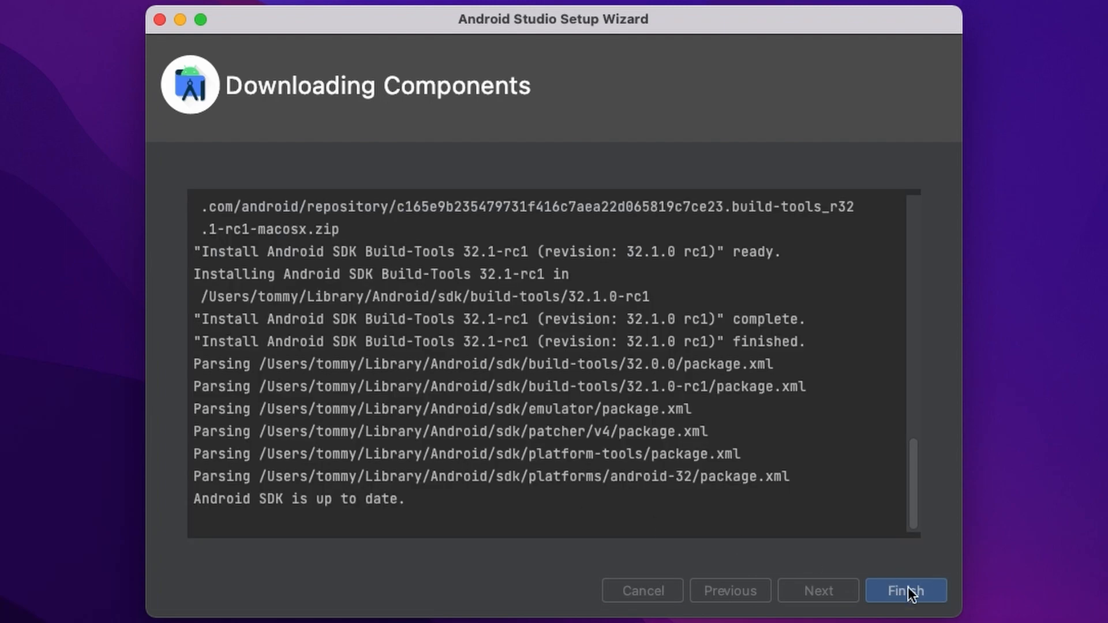
{"action": "left_click", "coordinate": [936, 587]}
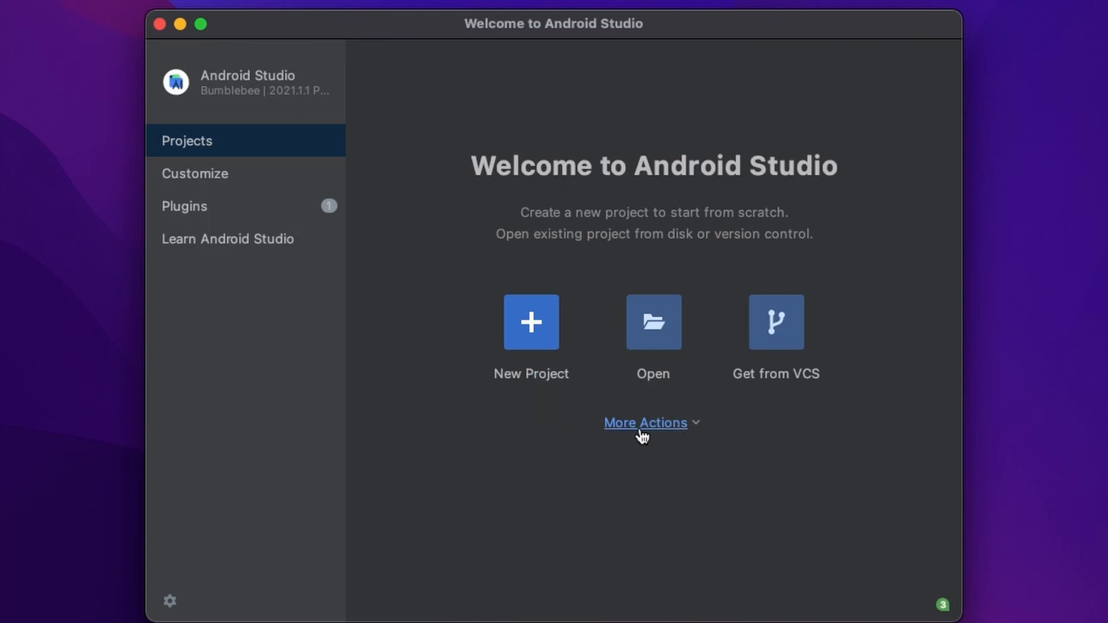
- Open the Virtual Device Manager and start a new virtual device using the Pixel 4 phone profile
{"action": "left_click", "coordinate": [685, 427]}
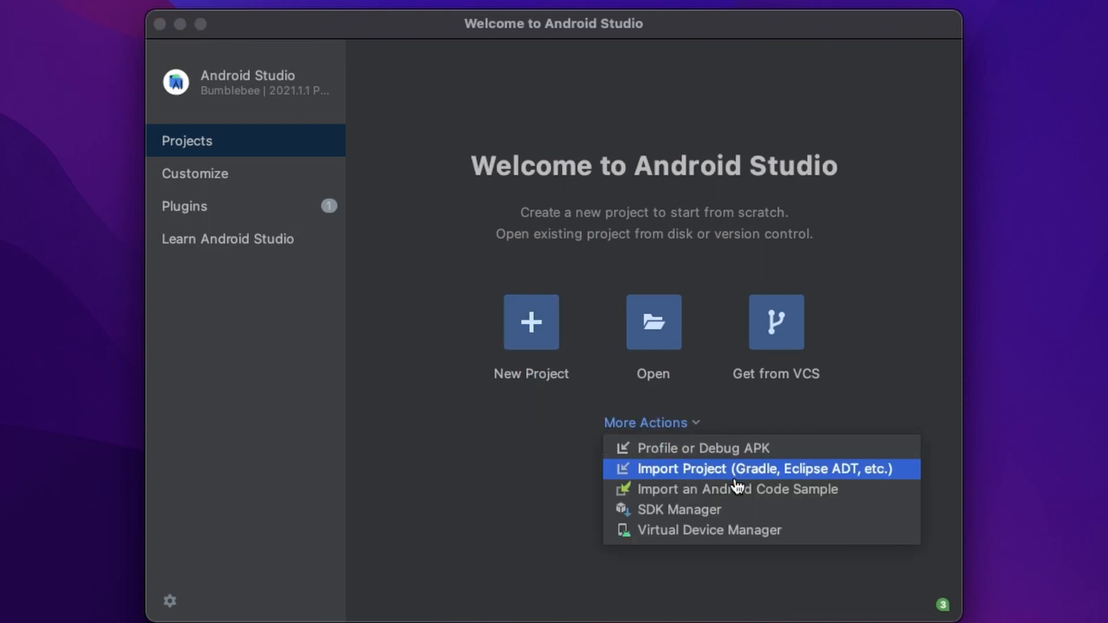
{"action": "left_click", "coordinate": [761, 533]}
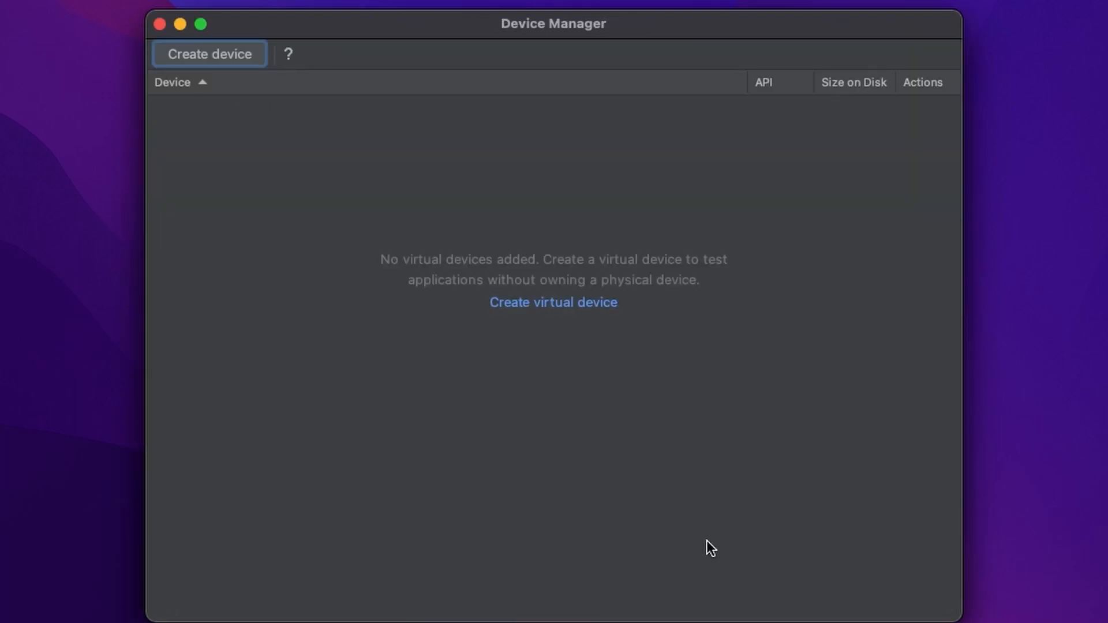
{"action": "left_click", "coordinate": [608, 304]}
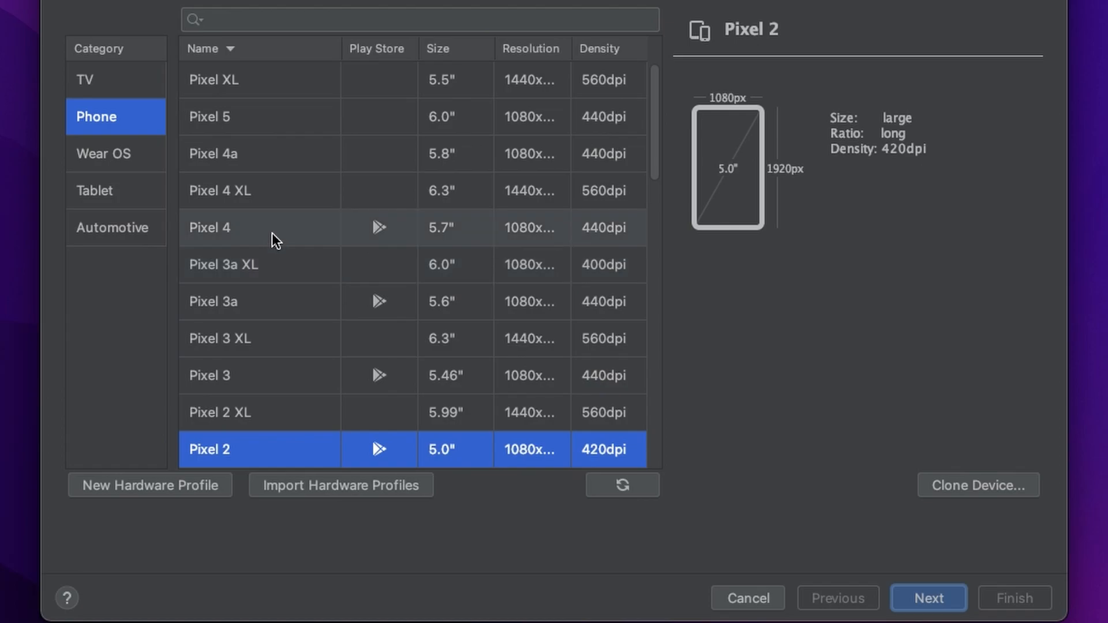
{"action": "left_click", "coordinate": [314, 233]}
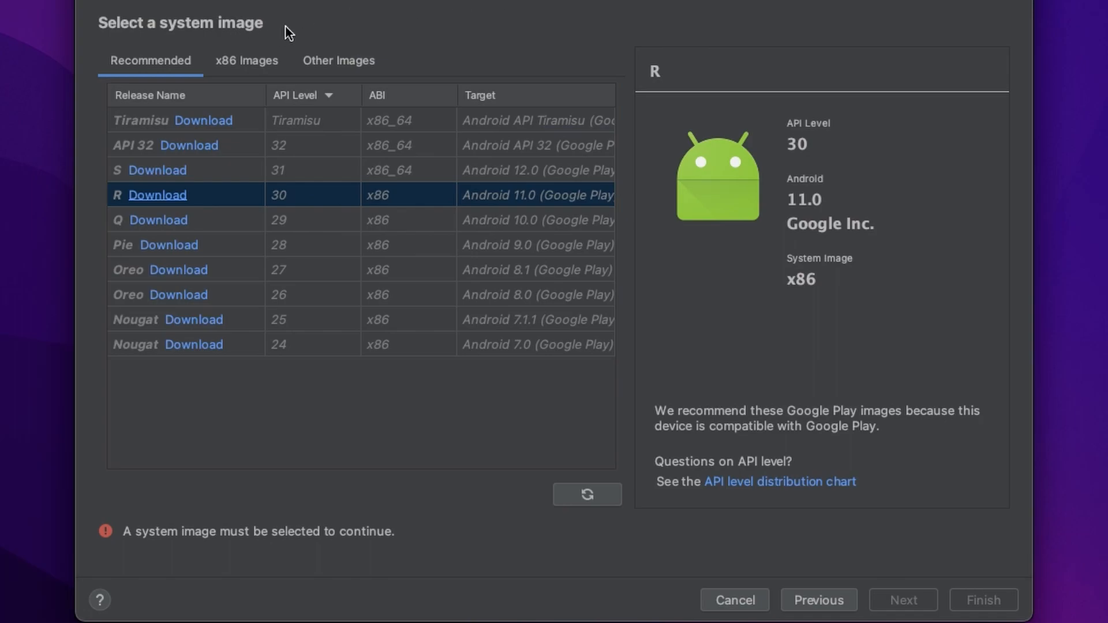
- Download the Tiramisu x86_64 system image and finish creating the Pixel 4 virtual device with it
{"action": "left_click", "coordinate": [209, 126]}
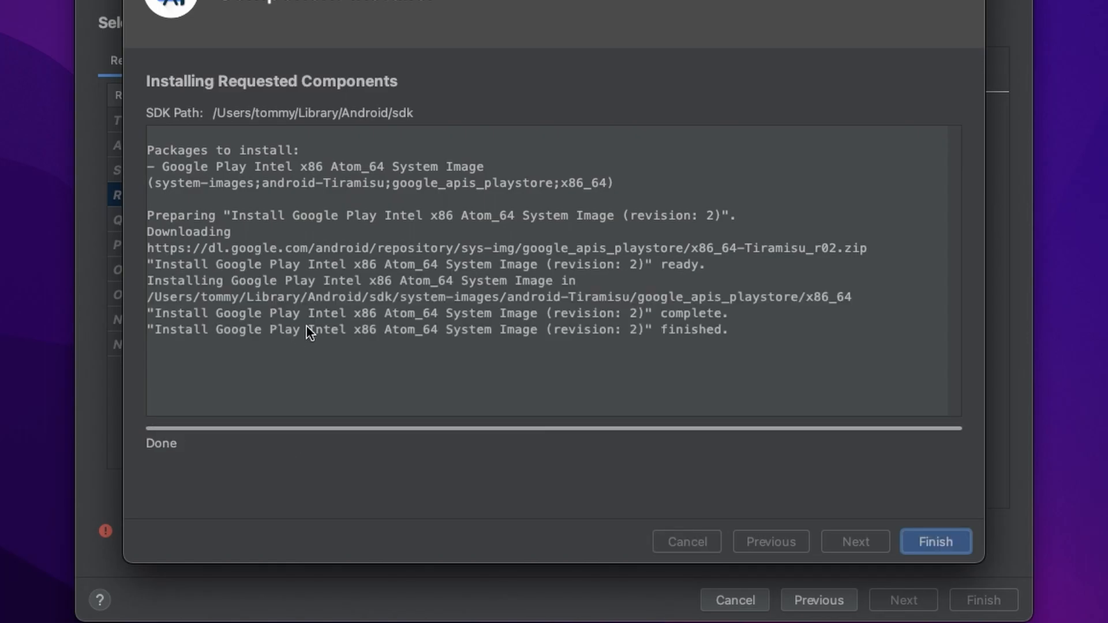
{"action": "left_click", "coordinate": [938, 544]}
{"action": "left_click", "coordinate": [456, 122]}
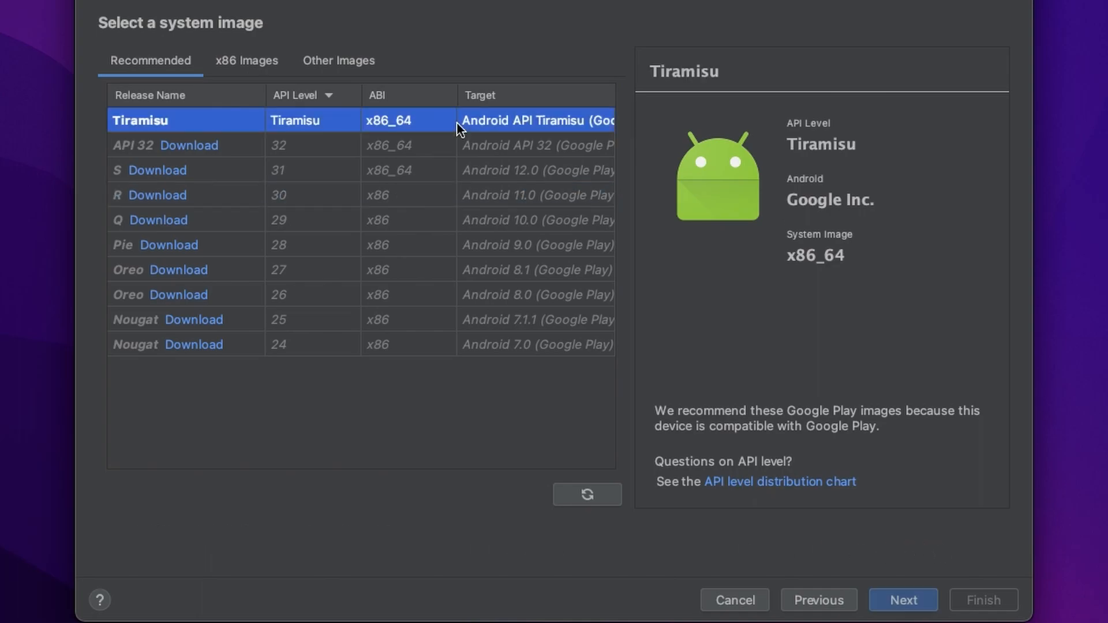
{"action": "left_click", "coordinate": [901, 600]}
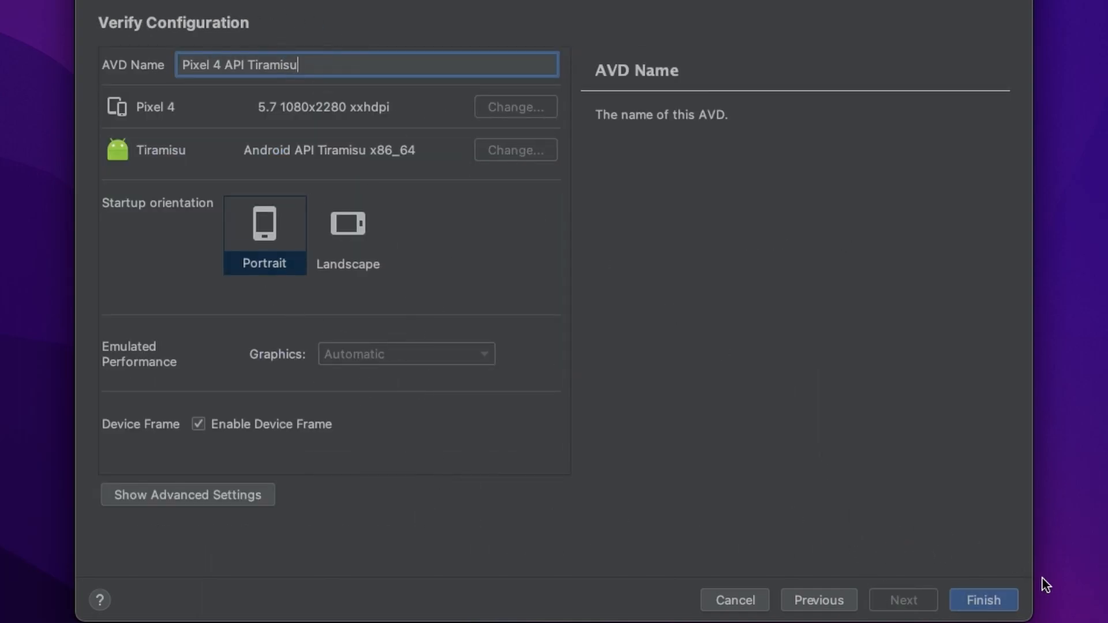
{"action": "left_click", "coordinate": [999, 602]}
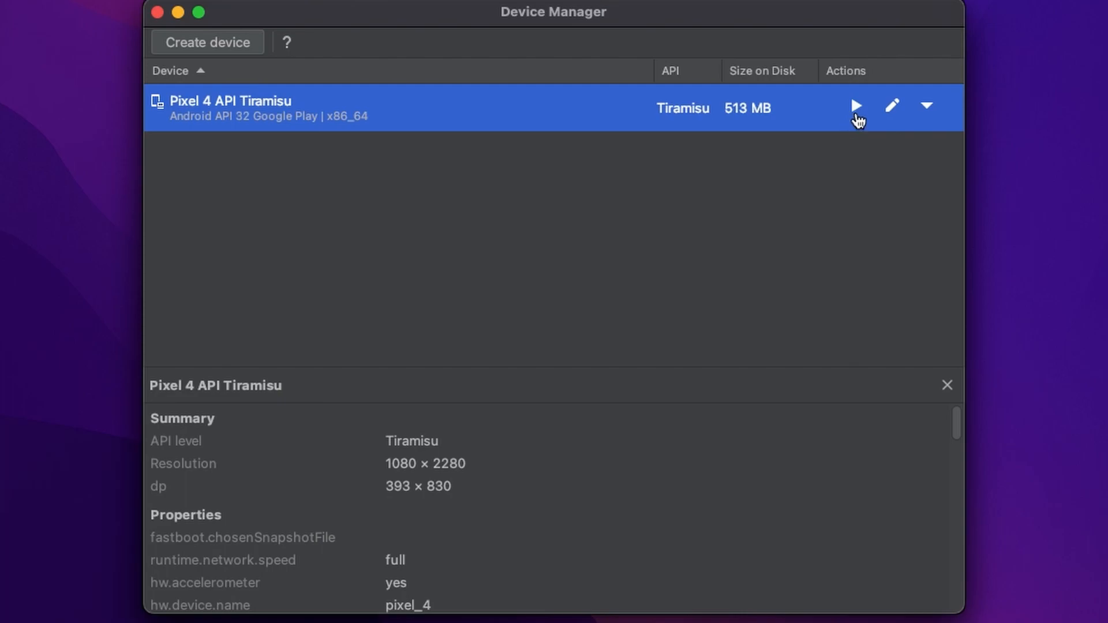
- Start the Pixel 4 API Tiramisu emulator and arrange it beside the Visual Studio Code window with test_app
{"action": "left_click", "coordinate": [856, 110]}
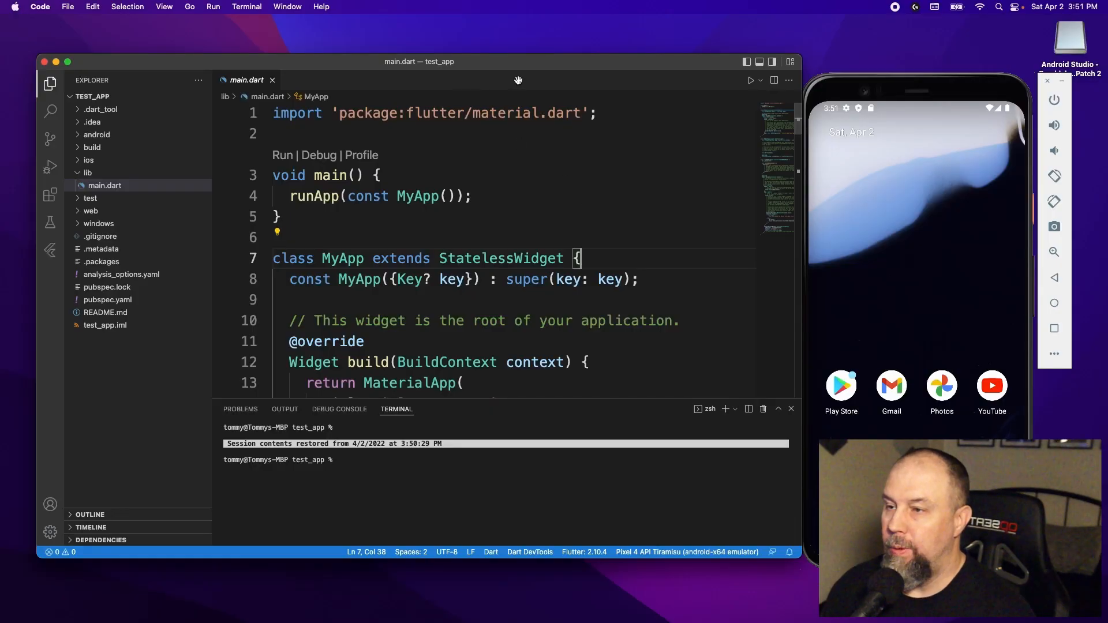
{"action": "left_click_drag", "start_coordinate": [545, 67], "coordinate": [537, 56]}
{"action": "left_click_drag", "start_coordinate": [925, 142], "coordinate": [941, 119]}
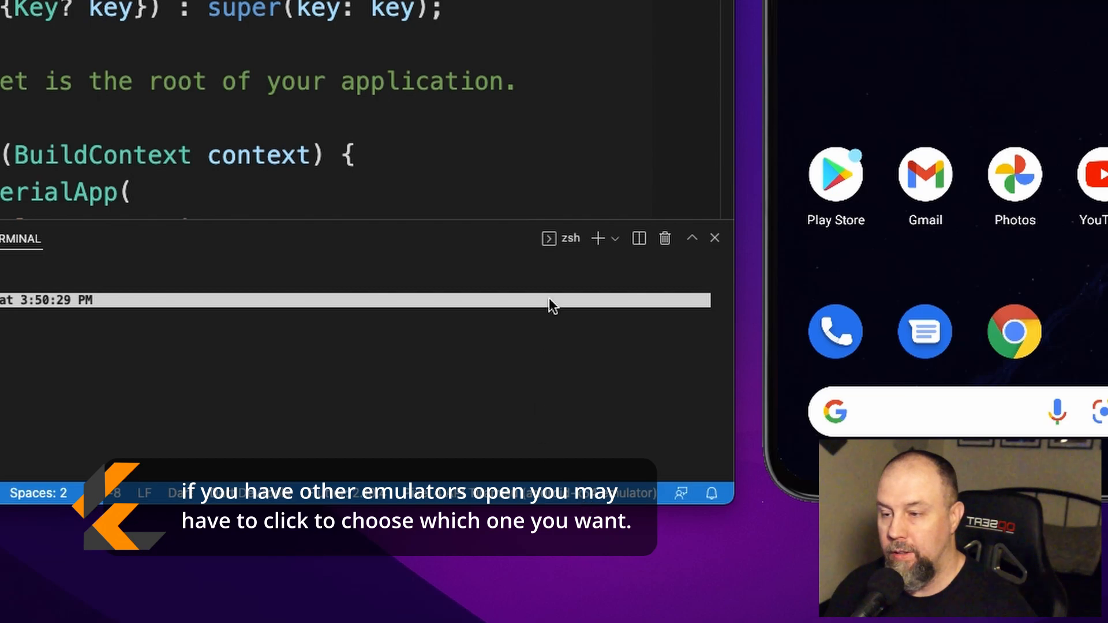
- Run test_app without debugging on the Pixel 4 API Tiramisu emulator
{"action": "left_click", "coordinate": [339, 425]}
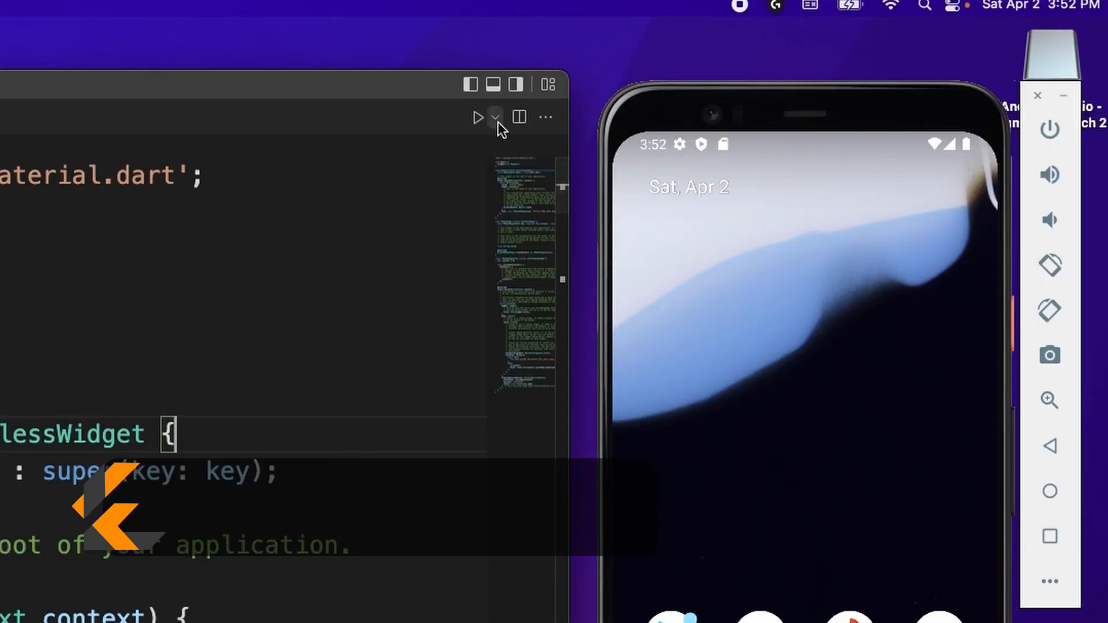
{"action": "left_click", "coordinate": [496, 120]}
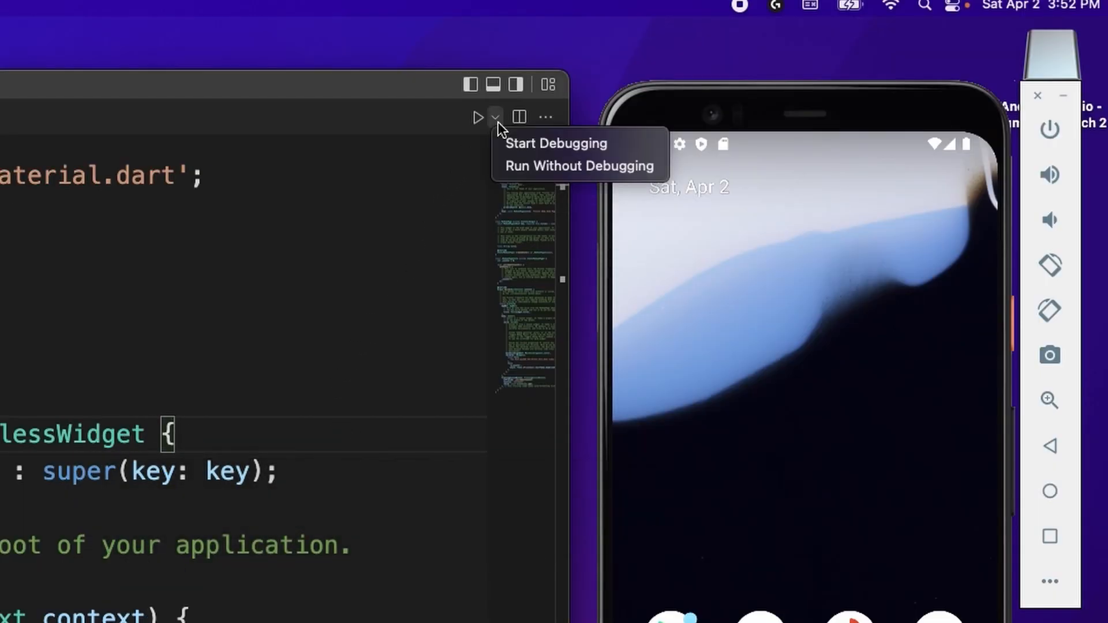
{"action": "left_click", "coordinate": [569, 166]}
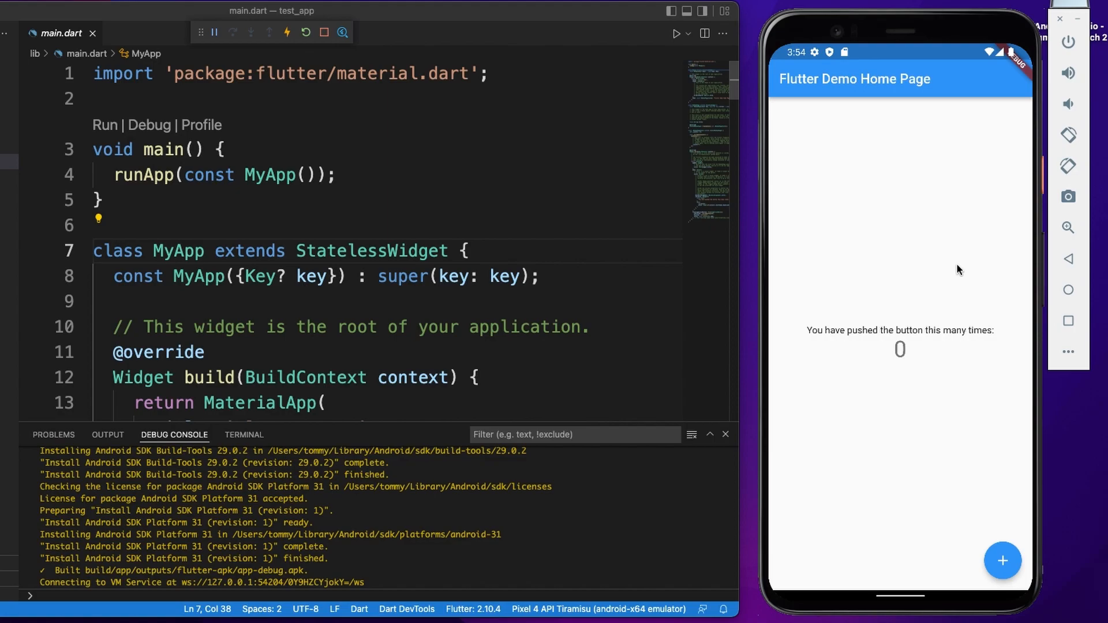
- Test the Flutter demo app in the Android emulator by incrementing its counter repeatedly with the plus button
{"action": "triple_click", "coordinate": [1002, 560]}
{"action": "double_click", "coordinate": [1003, 560]}
{"action": "double_click", "coordinate": [1003, 560]}
{"action": "triple_click", "coordinate": [1004, 561]}
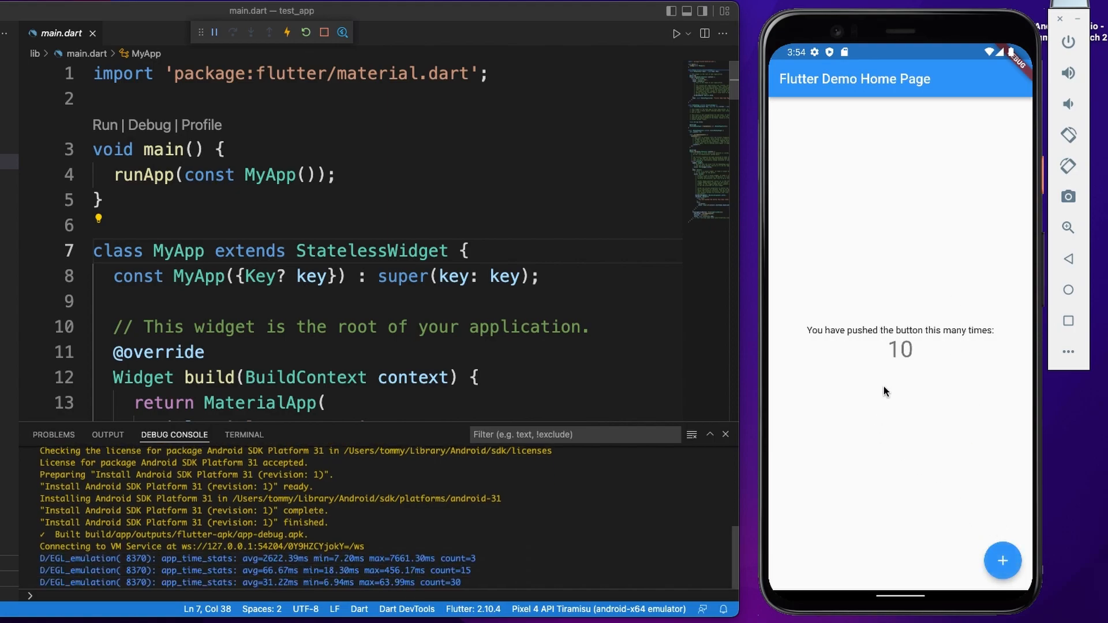
{"action": "double_click", "coordinate": [1012, 561]}
{"action": "left_click", "coordinate": [1012, 561]}
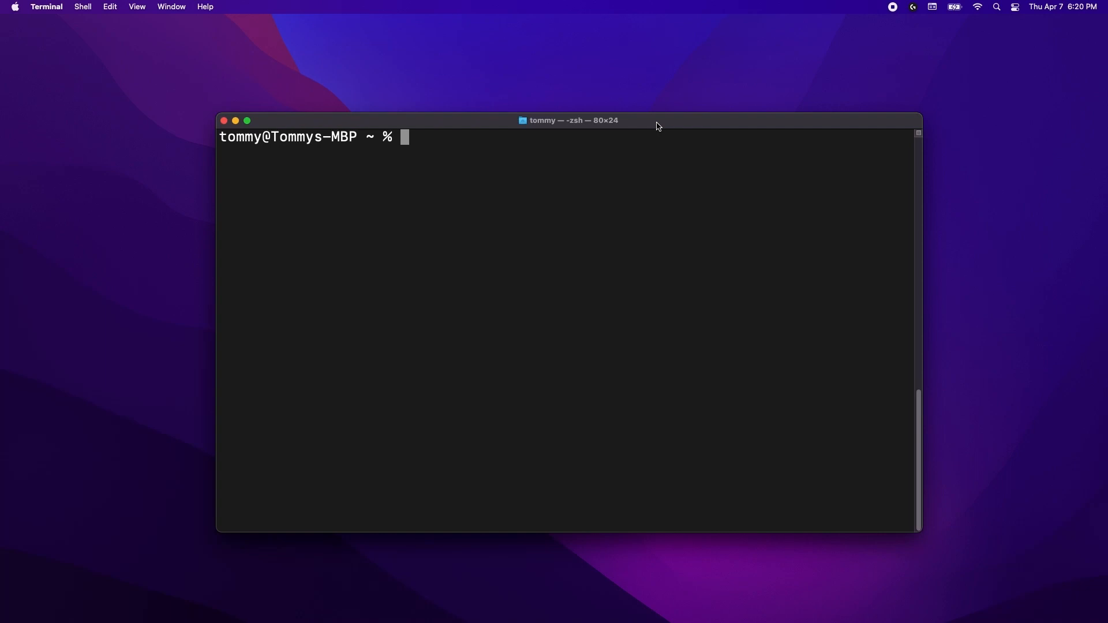
- Run flutter doctor in Terminal to check the setup, and open the SDK Manager in Android Studio
{"action": "type", "text": "flutter doctor"}
{"action": "key", "text": "Return"}
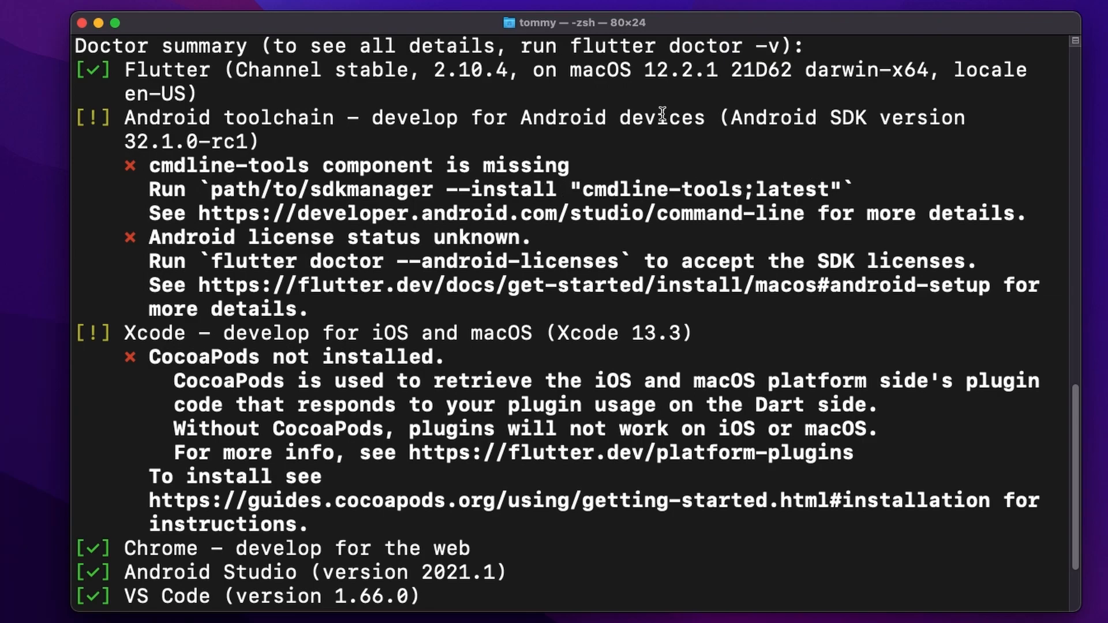
{"action": "key", "text": "super+space"}
{"action": "type", "text": "android"}
{"action": "key", "text": "Return"}
{"action": "left_click", "coordinate": [665, 332]}
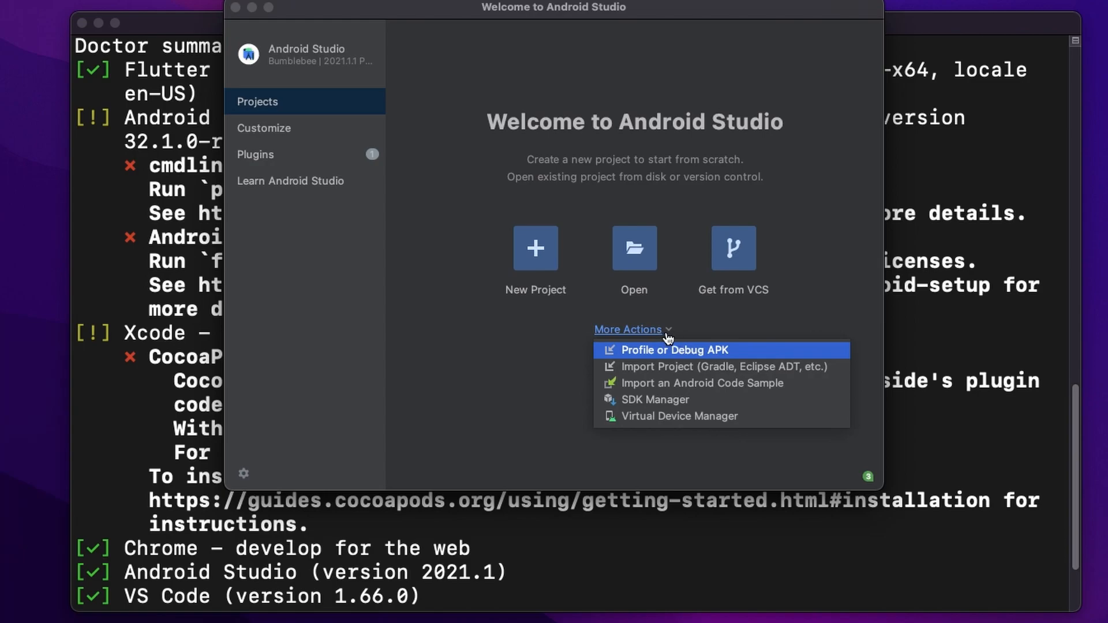
{"action": "left_click", "coordinate": [708, 404]}
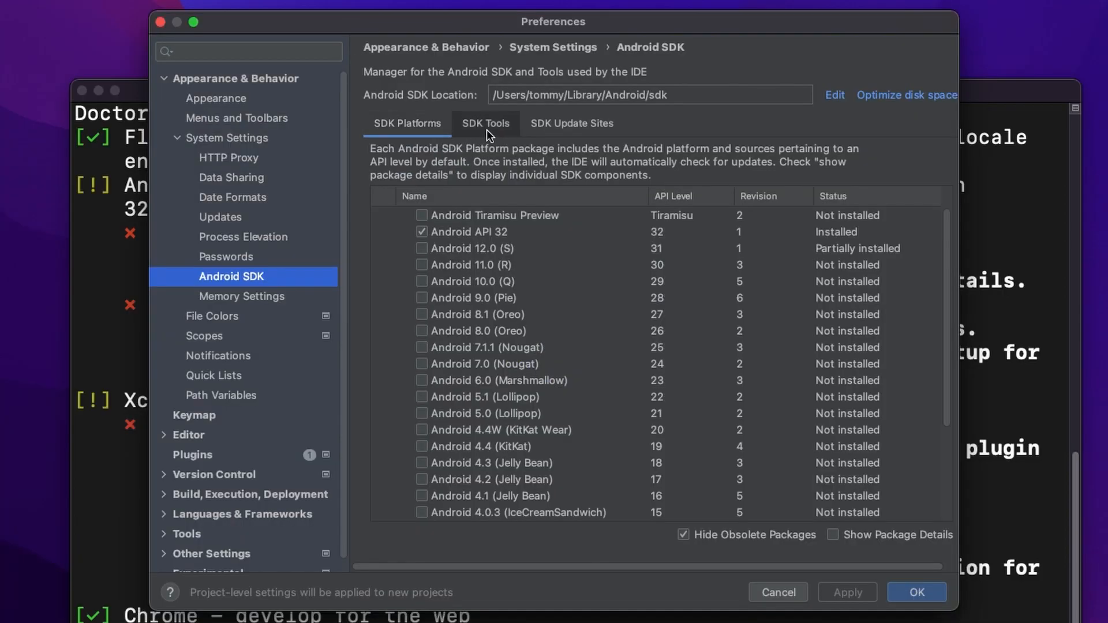
- Install Android SDK Command-line Tools (latest) from the SDK tools list and close the preferences
{"action": "left_click", "coordinate": [496, 130]}
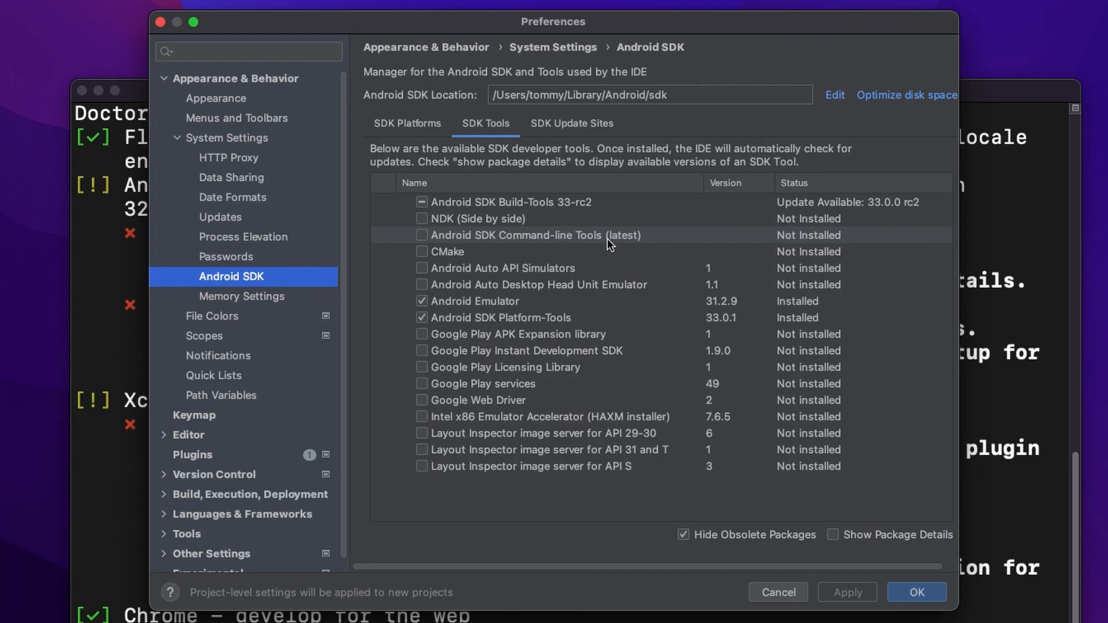
{"action": "left_click", "coordinate": [421, 235]}
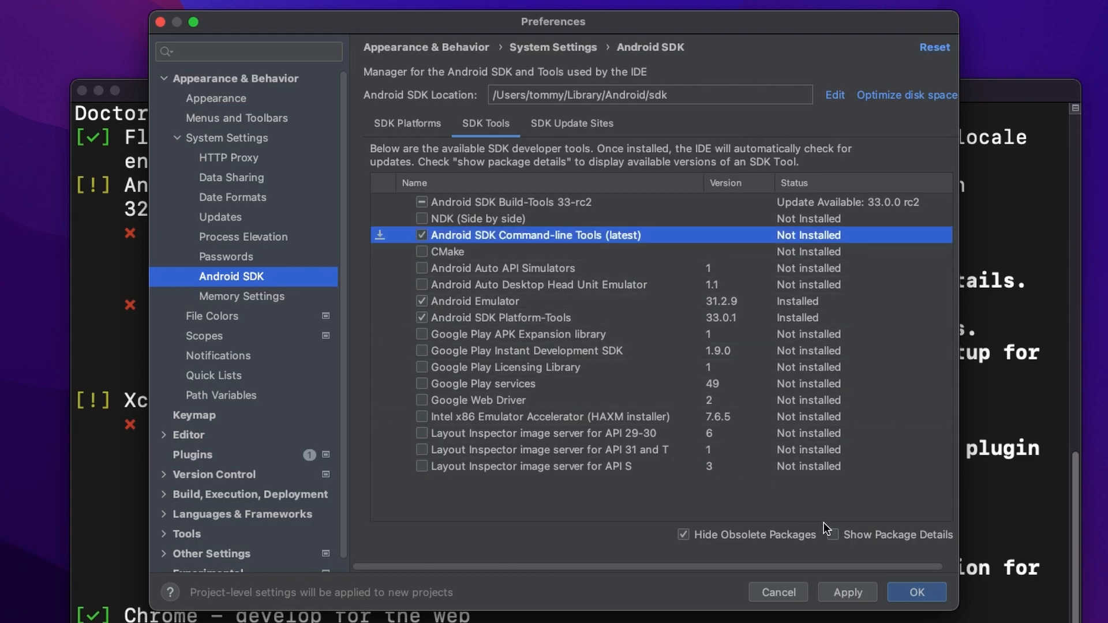
{"action": "left_click", "coordinate": [846, 593]}
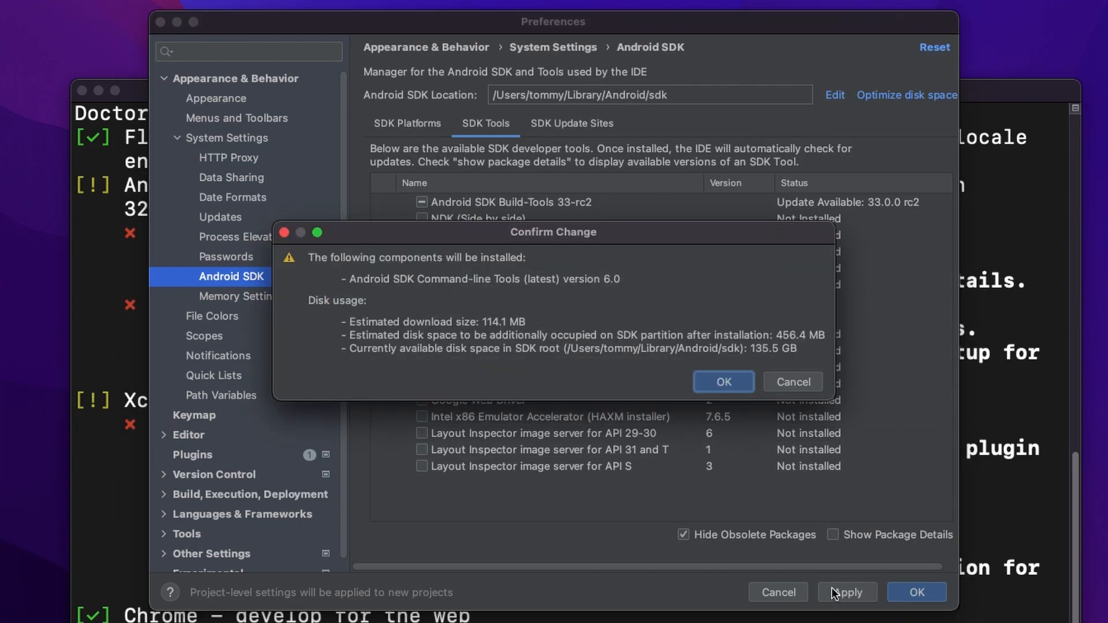
{"action": "left_click", "coordinate": [736, 382]}
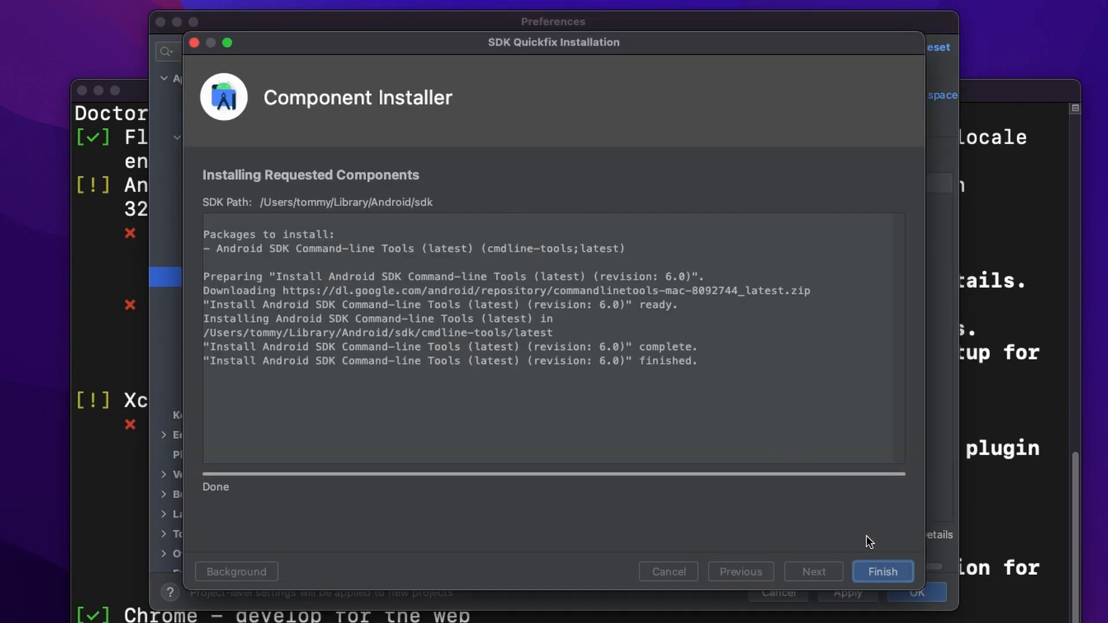
{"action": "left_click", "coordinate": [868, 565]}
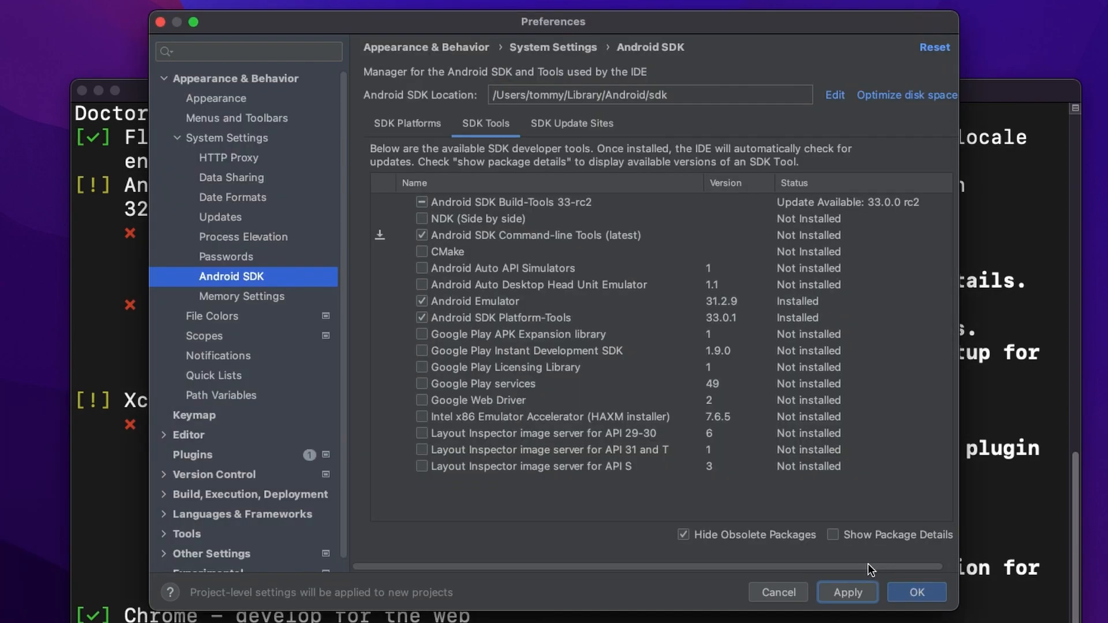
{"action": "left_click", "coordinate": [918, 592]}
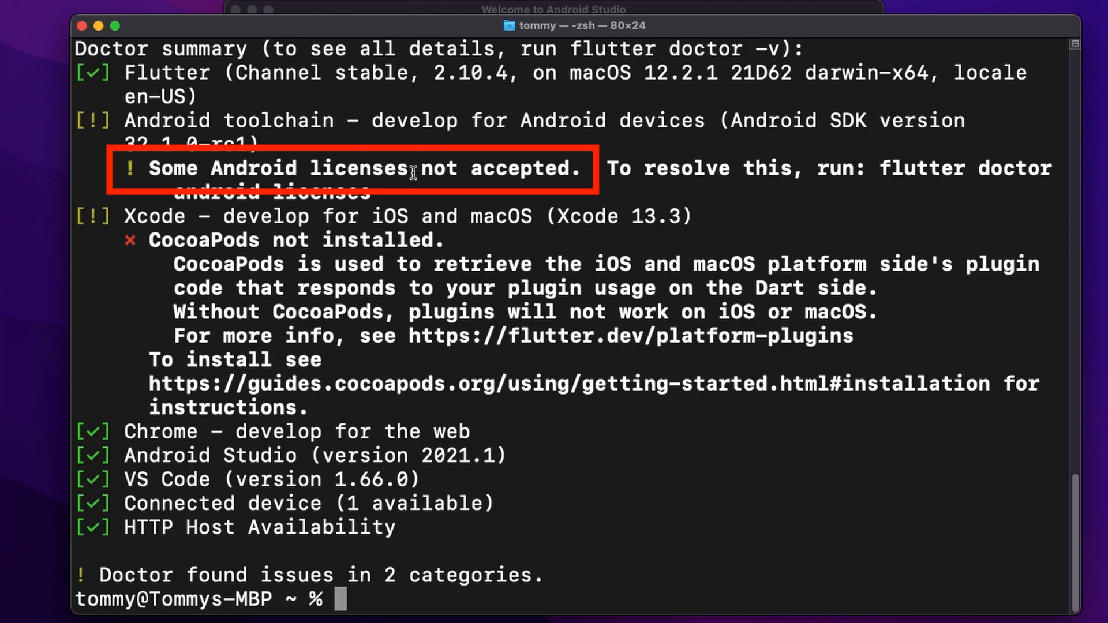
- Copy the flutter doctor --android-licenses command from the doctor output in Terminal and paste it at the prompt
{"action": "left_click_drag", "start_coordinate": [877, 168], "coordinate": [386, 192]}
{"action": "key", "text": "super+c"}
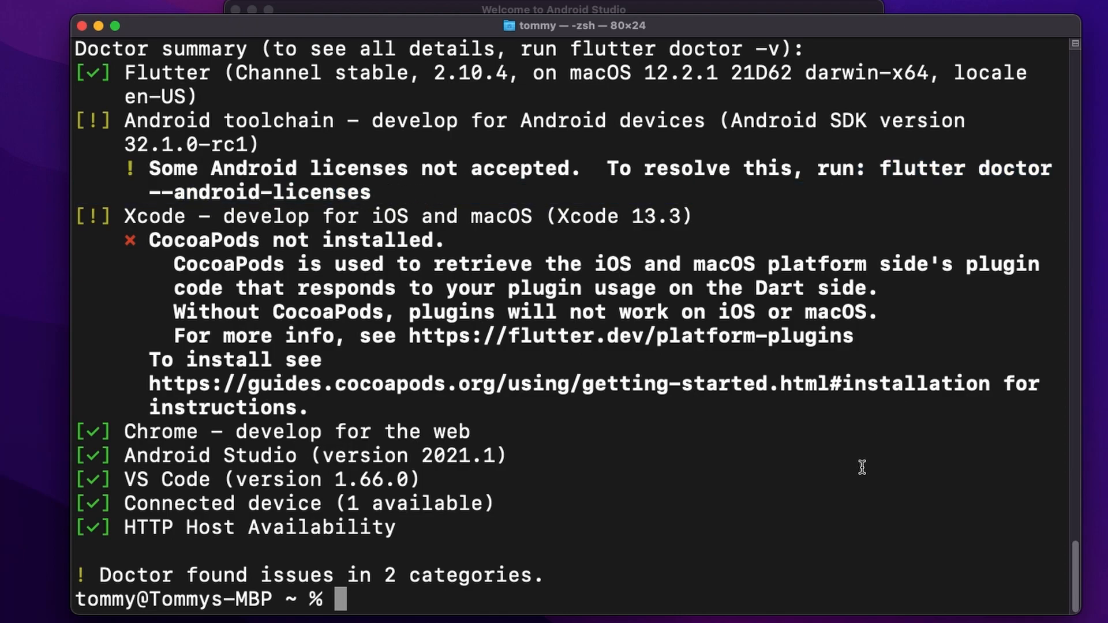
{"action": "right_click", "coordinate": [862, 465]}
{"action": "left_click", "coordinate": [879, 494]}
- Remove the extra spaces before --android-licenses in the pasted command and run it
{"action": "key", "text": "Left"}
{"action": "key", "text": "Left"}
{"action": "key", "text": "Left"}
{"action": "key", "text": "Left"}
{"action": "key", "text": "Left"}
{"action": "key", "text": "Left"}
{"action": "key", "text": "Left"}
{"action": "key", "text": "Left"}
{"action": "key", "text": "Left"}
{"action": "key", "text": "Left"}
{"action": "key", "text": "Left"}
{"action": "key", "text": "Left"}
{"action": "key", "text": "Left"}
{"action": "key", "text": "Left"}
{"action": "key", "text": "Left"}
{"action": "key", "text": "Left"}
{"action": "key", "text": "Left"}
{"action": "key", "text": "Left"}
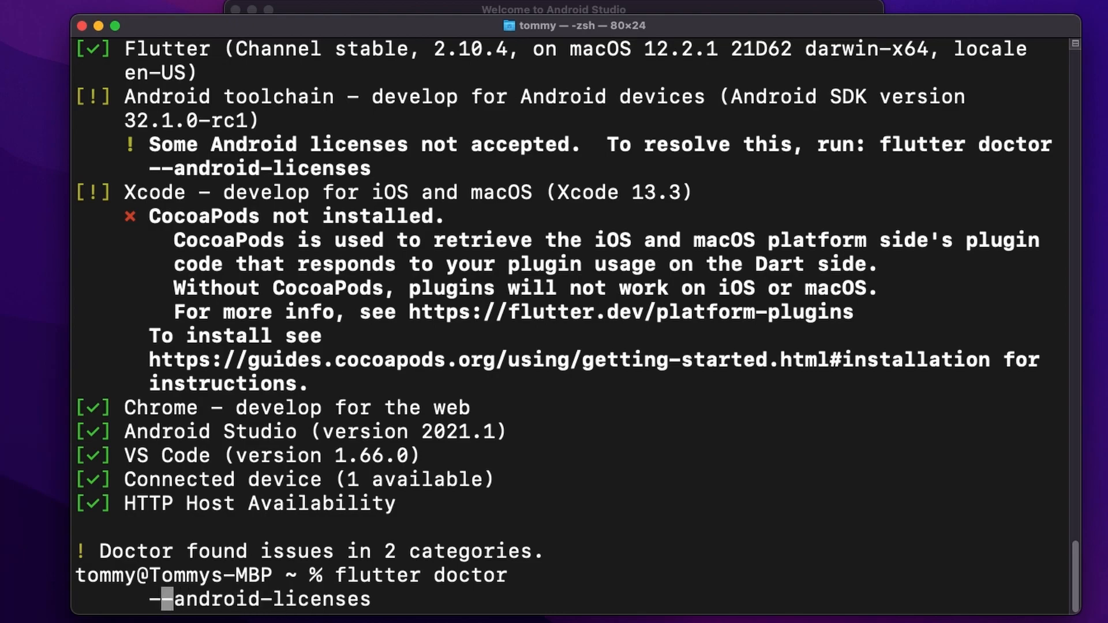
{"action": "key", "text": "BackSpace"}
{"action": "key", "text": "BackSpace"}
{"action": "key", "text": "BackSpace"}
{"action": "key", "text": "BackSpace"}
{"action": "key", "text": "BackSpace"}
{"action": "key", "text": "BackSpace"}
{"action": "key", "text": "BackSpace"}
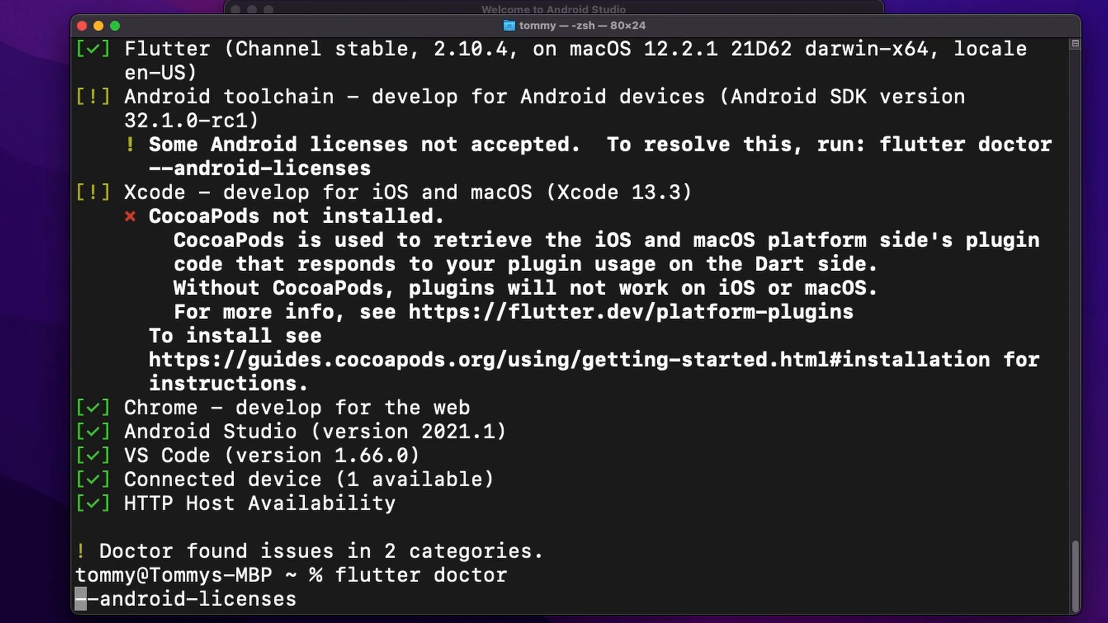
{"action": "key", "text": "Return"}
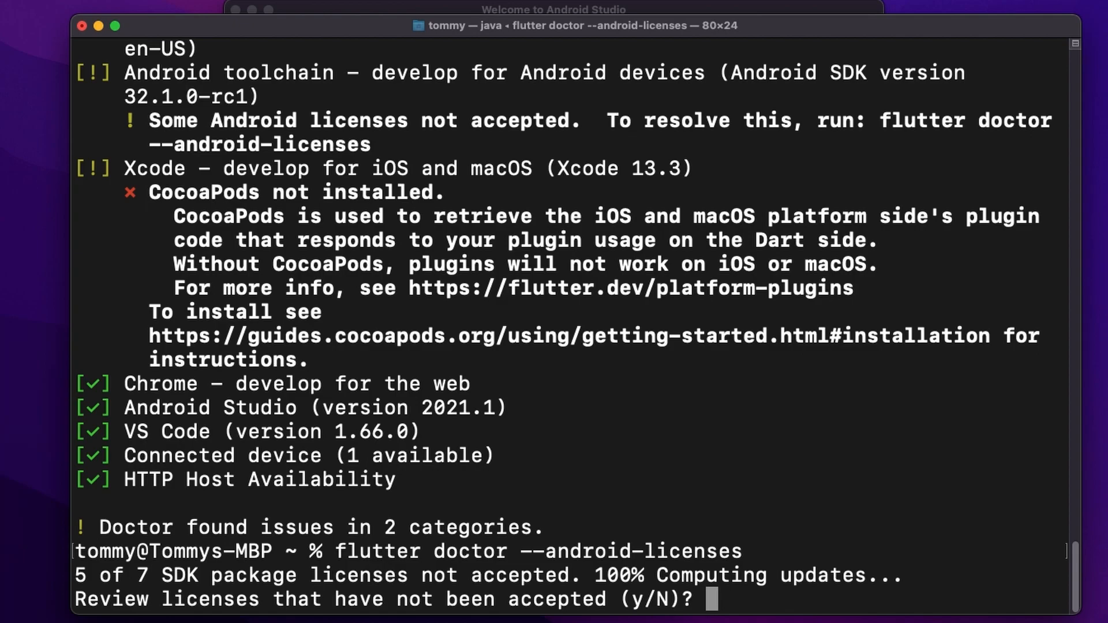
- Review and accept all outstanding Android SDK package licenses, and run flutter doctor again
{"action": "type", "text": "y"}
{"action": "key", "text": "Return"}
{"action": "type", "text": "y"}
{"action": "key", "text": "Return"}
{"action": "type", "text": "y"}
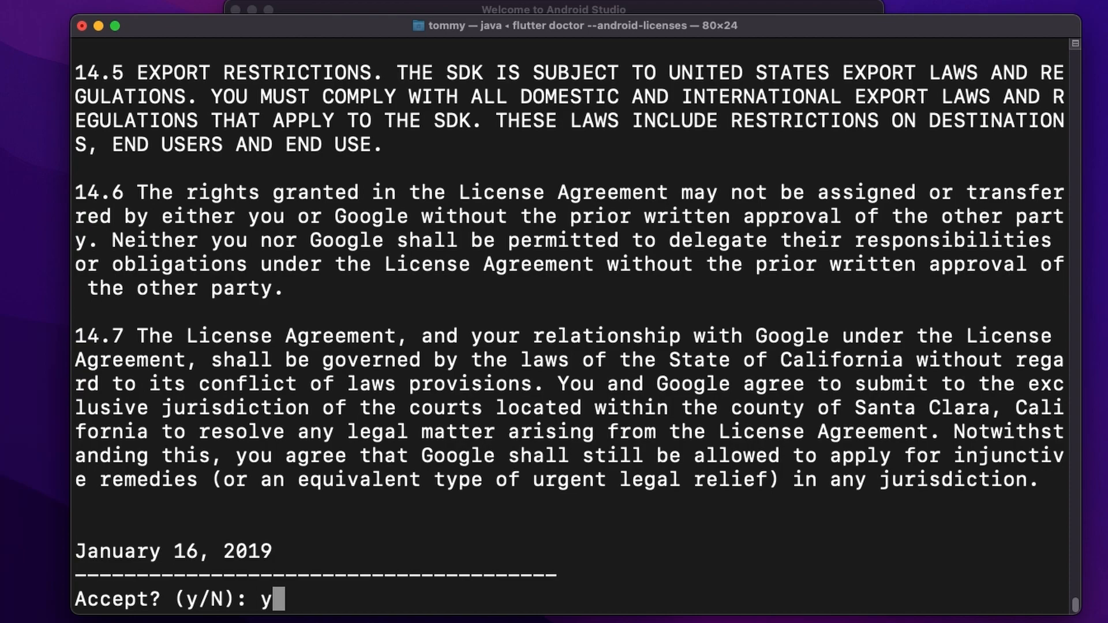
{"action": "key", "text": "Return"}
{"action": "type", "text": "y"}
{"action": "key", "text": "Return"}
{"action": "type", "text": "y"}
{"action": "key", "text": "Return"}
{"action": "type", "text": "y"}
{"action": "key", "text": "Return"}
{"action": "type", "text": "flutter doctor"}
{"action": "key", "text": "Return"}
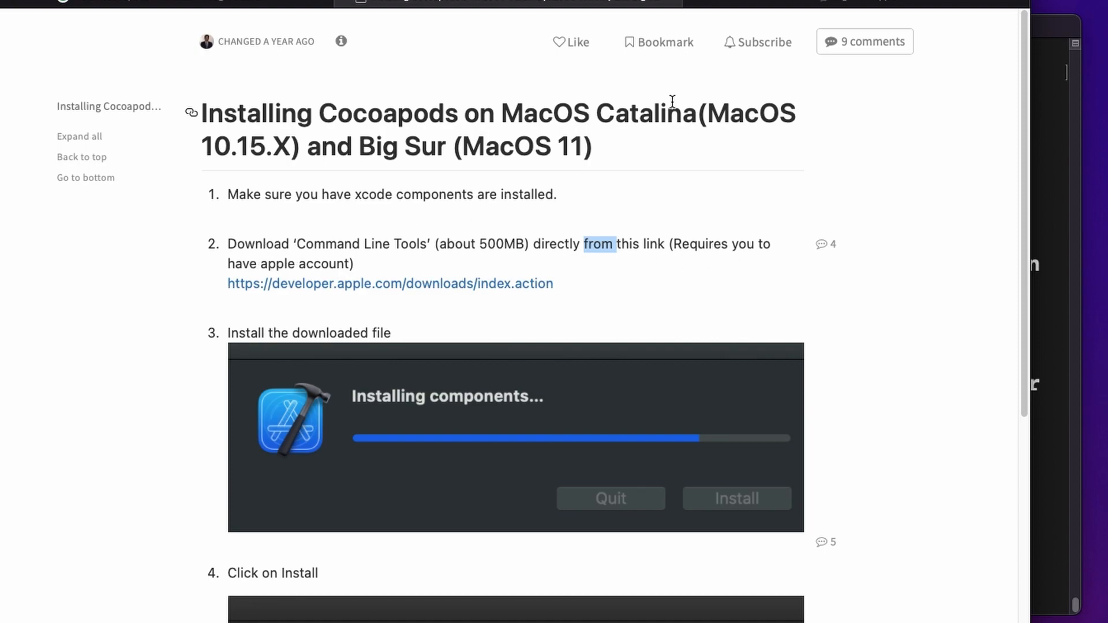
- Show the Command Line Tools for Xcode 13.3 details on Apple's downloads page, and open Command_Line_Tools_for_Xcode_13.3.dmg from the Downloads folder in Finder
{"action": "left_click", "coordinate": [824, 3]}
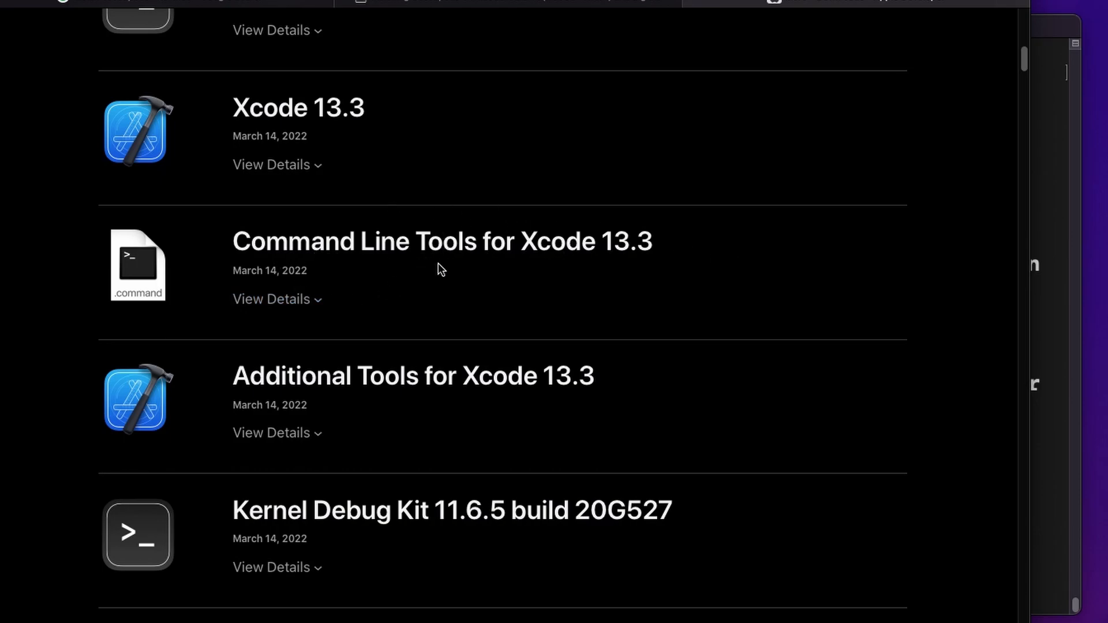
{"action": "left_click", "coordinate": [321, 302]}
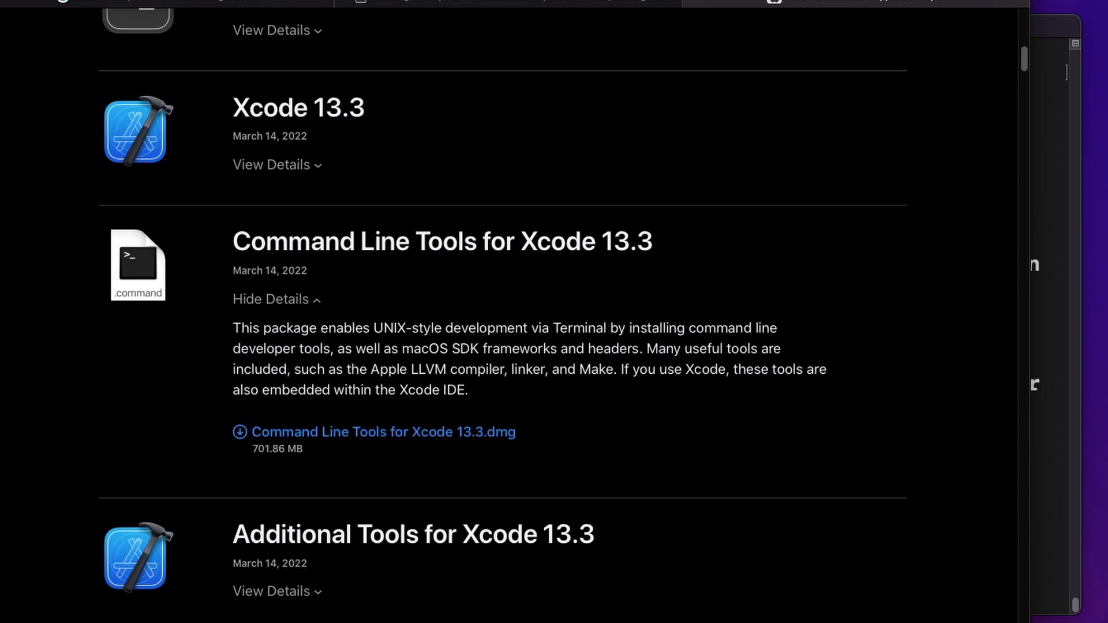
{"action": "left_click", "coordinate": [226, 622]}
{"action": "left_click", "coordinate": [241, 202]}
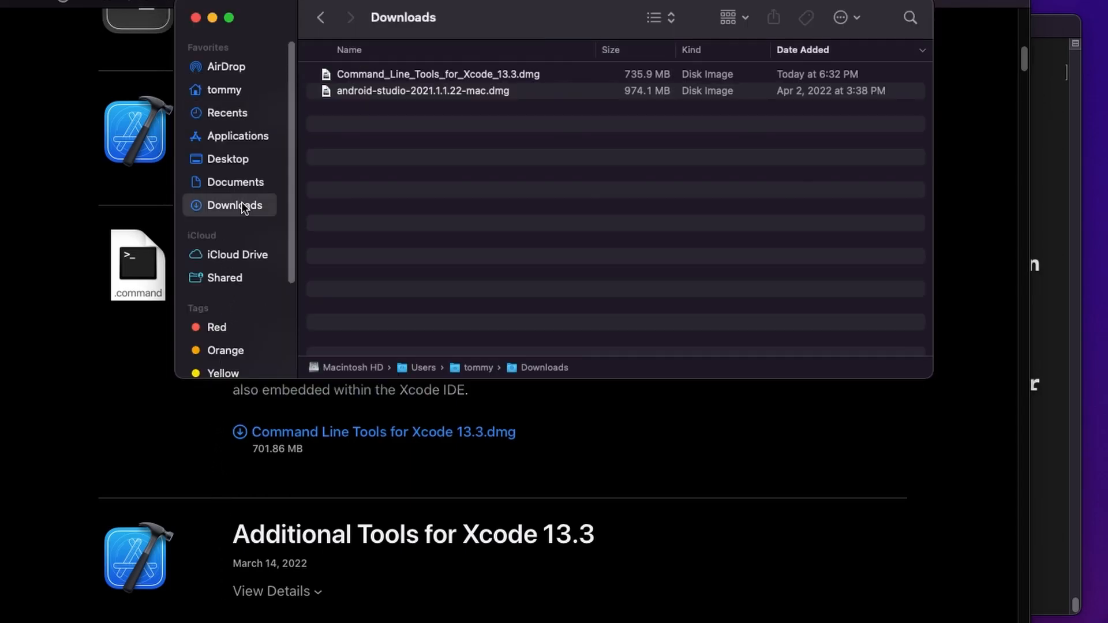
{"action": "double_click", "coordinate": [473, 73]}
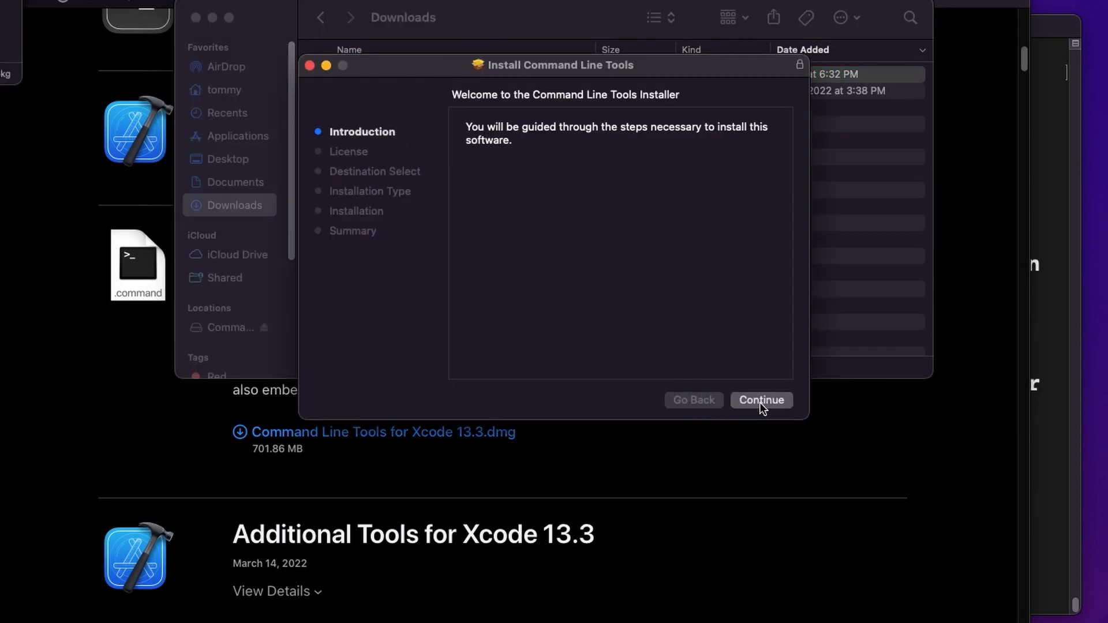
- Go through the Command Line Tools installer's introduction and software license, and agree to the license terms
{"action": "left_click", "coordinate": [760, 403]}
{"action": "scroll", "coordinate": [746, 328], "scroll_direction": "down", "scroll_amount": 5}
{"action": "scroll", "coordinate": [746, 327], "scroll_direction": "down", "scroll_amount": 5}
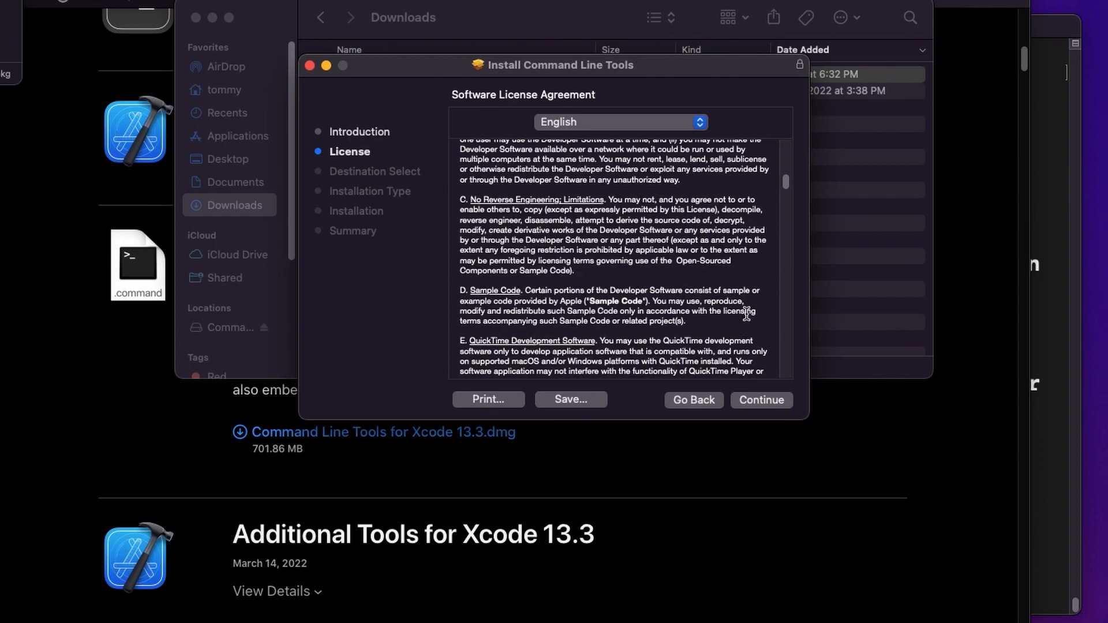
{"action": "scroll", "coordinate": [787, 190], "scroll_direction": "down", "scroll_amount": 5}
{"action": "scroll", "coordinate": [792, 233], "scroll_direction": "down", "scroll_amount": 15}
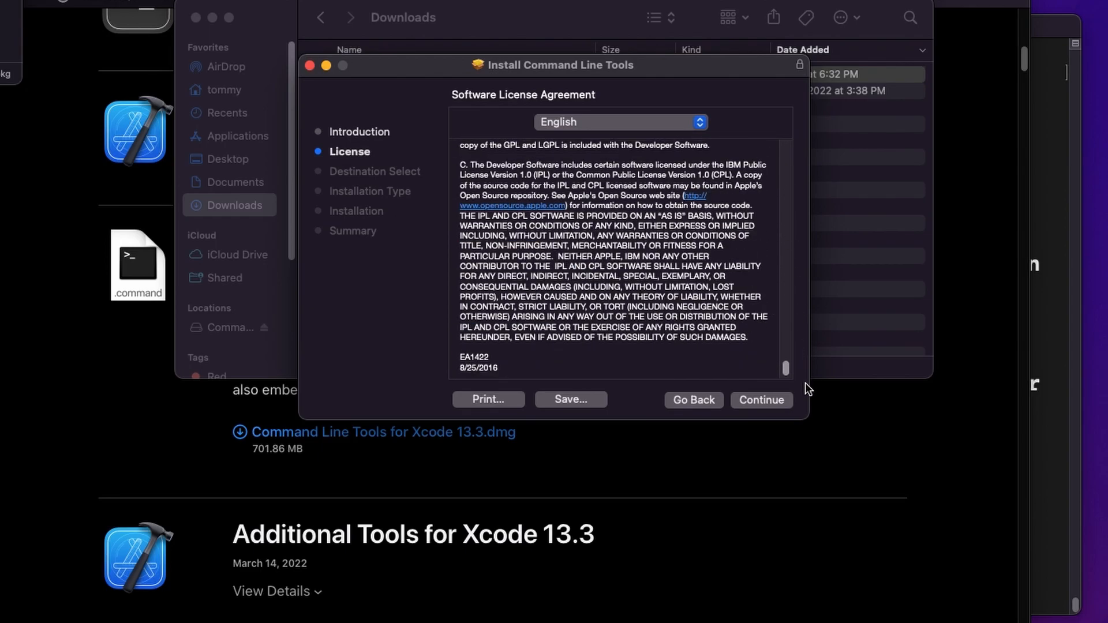
{"action": "left_click", "coordinate": [782, 401]}
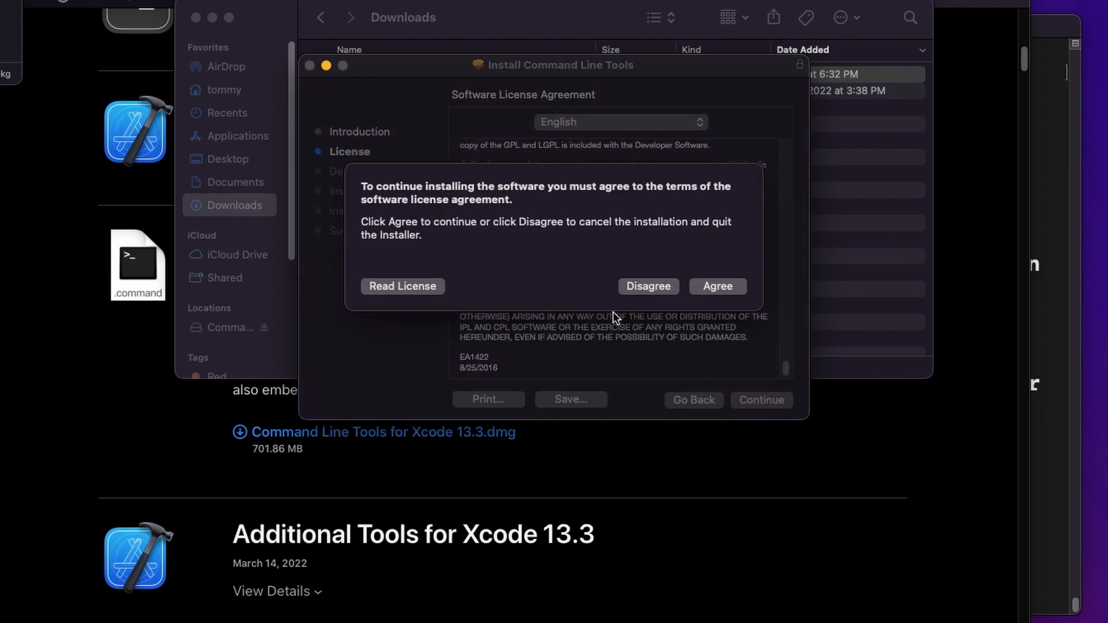
{"action": "left_click", "coordinate": [717, 287]}
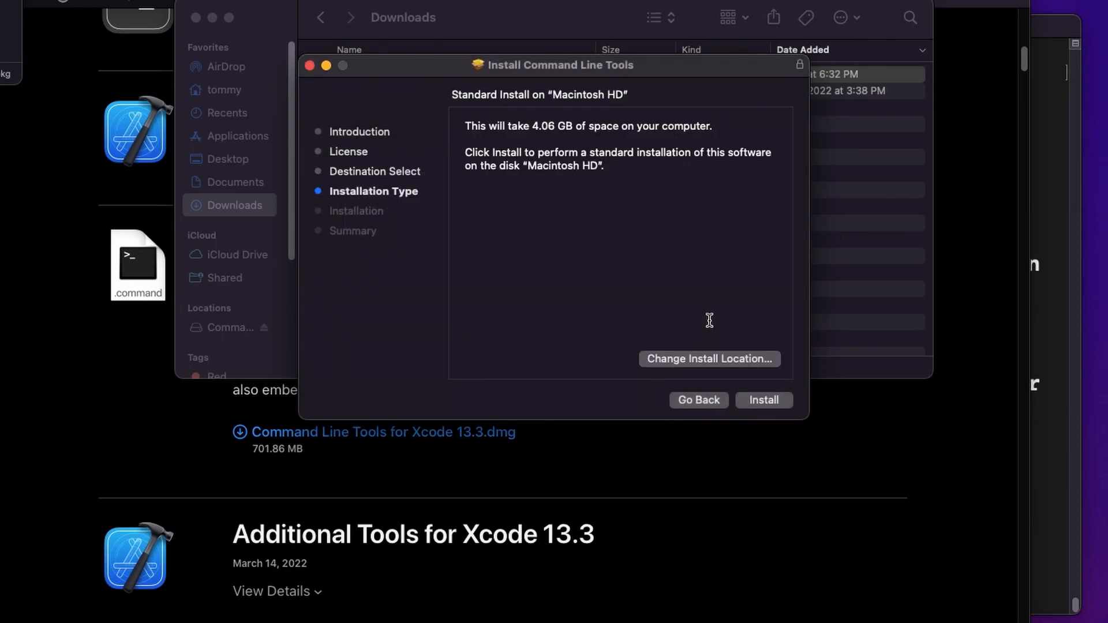
- Perform the standard installation on Macintosh HD, authorizing it with the account password, and close the installer
{"action": "left_click", "coordinate": [750, 401]}
{"action": "type", "text": "••••••••••••••••••"}
{"action": "key", "text": "Return"}
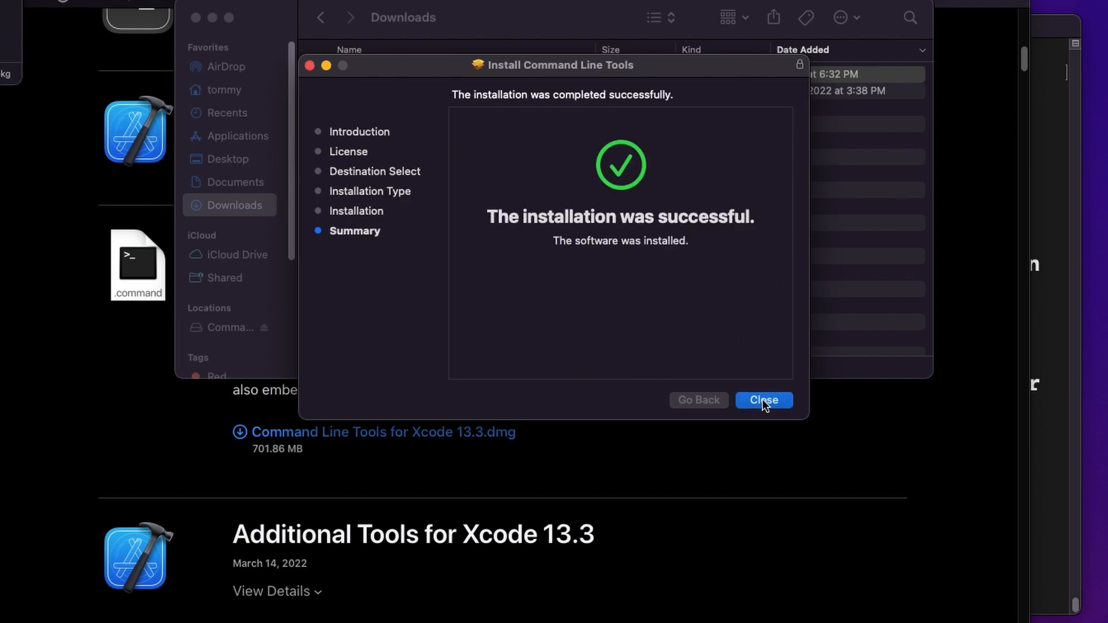
{"action": "left_click", "coordinate": [762, 399]}
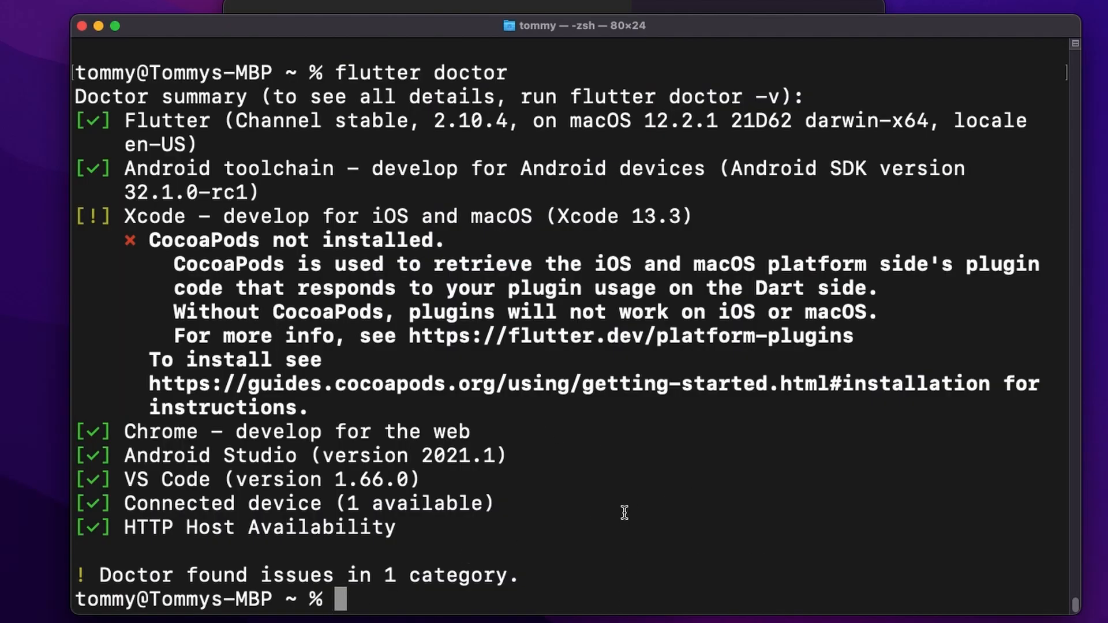
- Paste and run sudo gem install -n /usr/local/bin cocoapods in Terminal, and recheck the setup with flutter doctor
{"action": "right_click", "coordinate": [649, 478]}
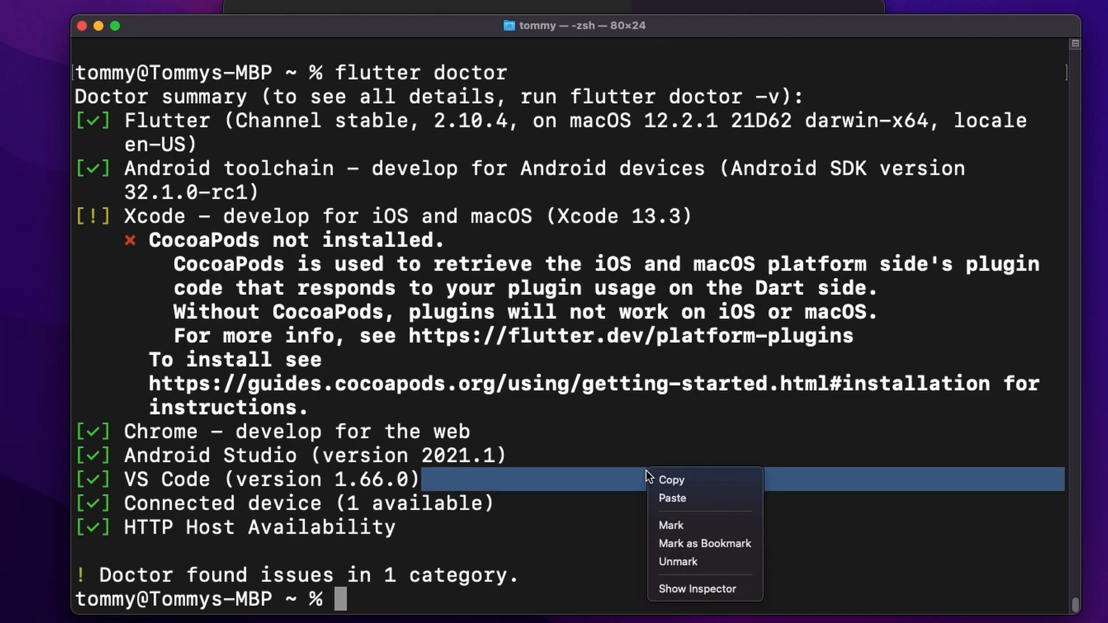
{"action": "left_click", "coordinate": [673, 496]}
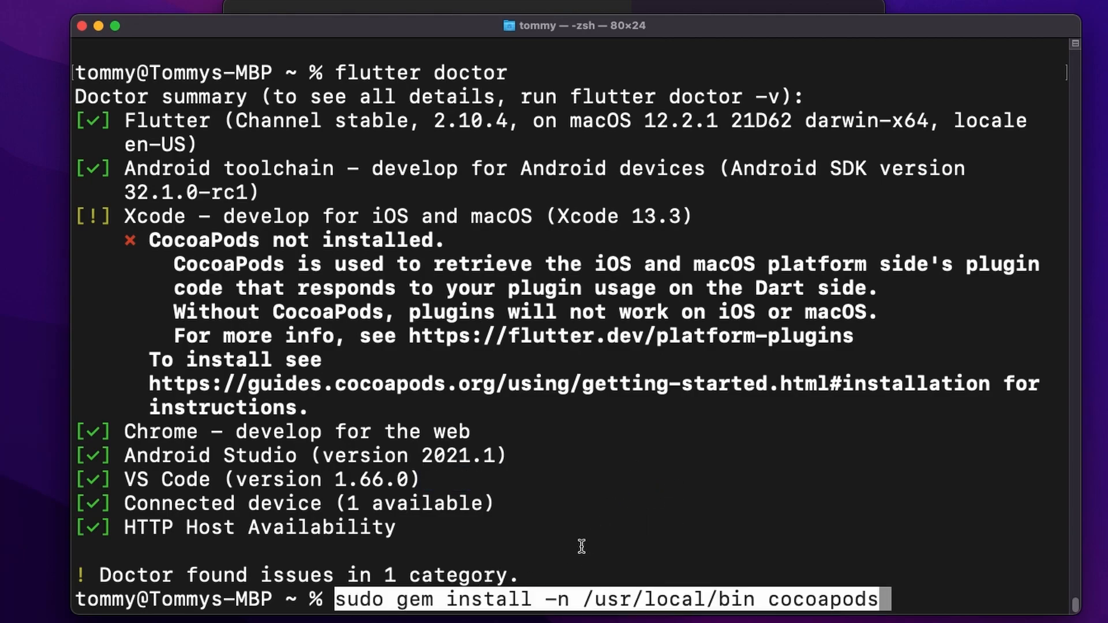
{"action": "key", "text": "Return"}
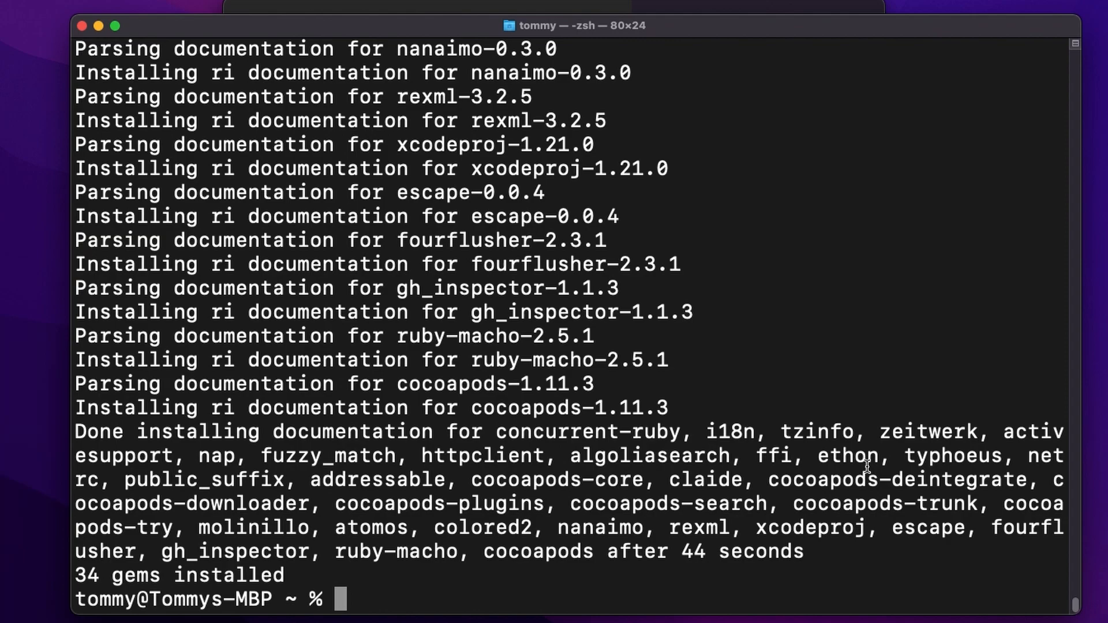
{"action": "type", "text": "flutter doctor"}
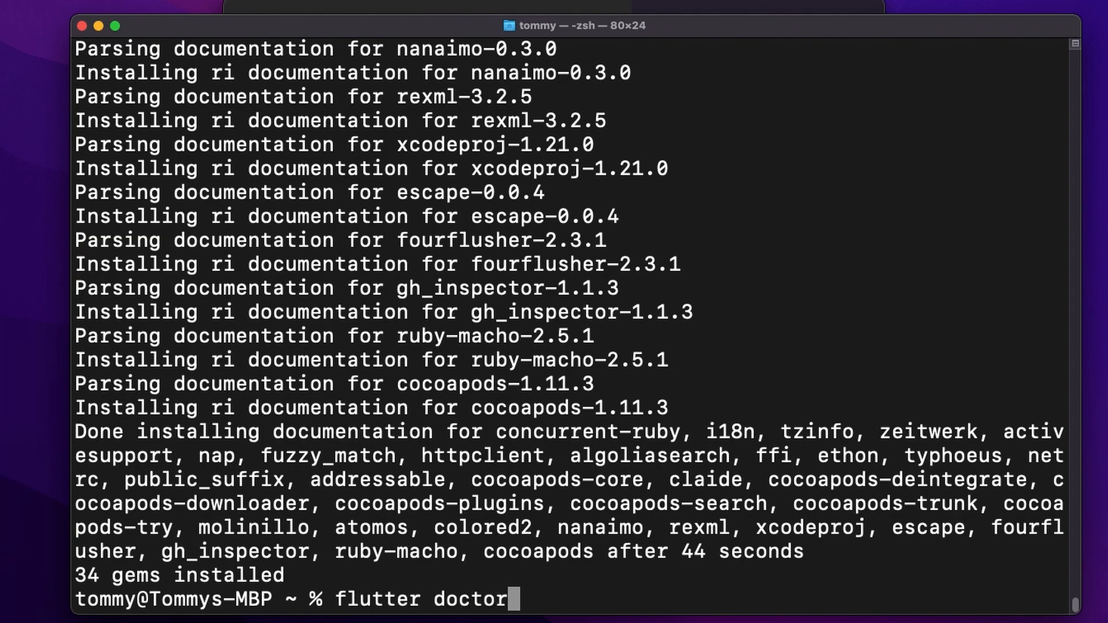
{"action": "key", "text": "Return"}
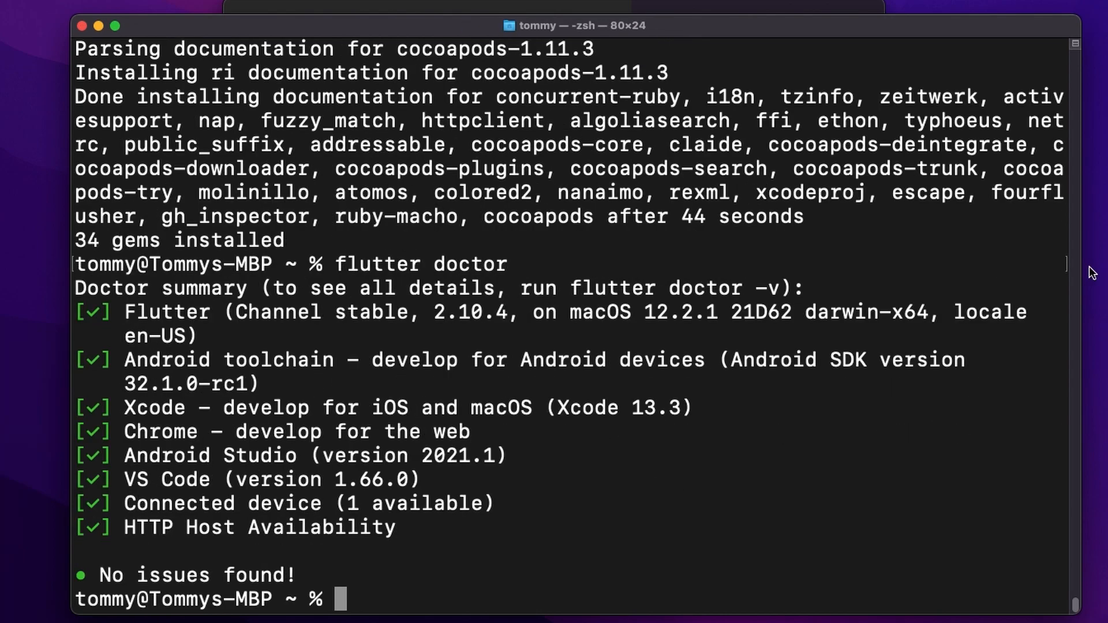